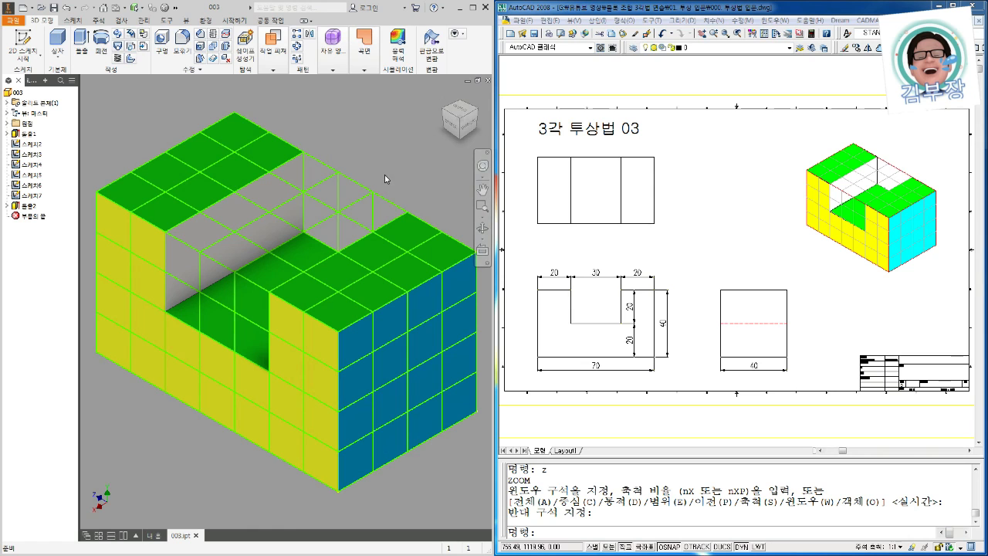
- Examine the notched block from the front and from above, comparing it with its isometric view
click(457, 122)
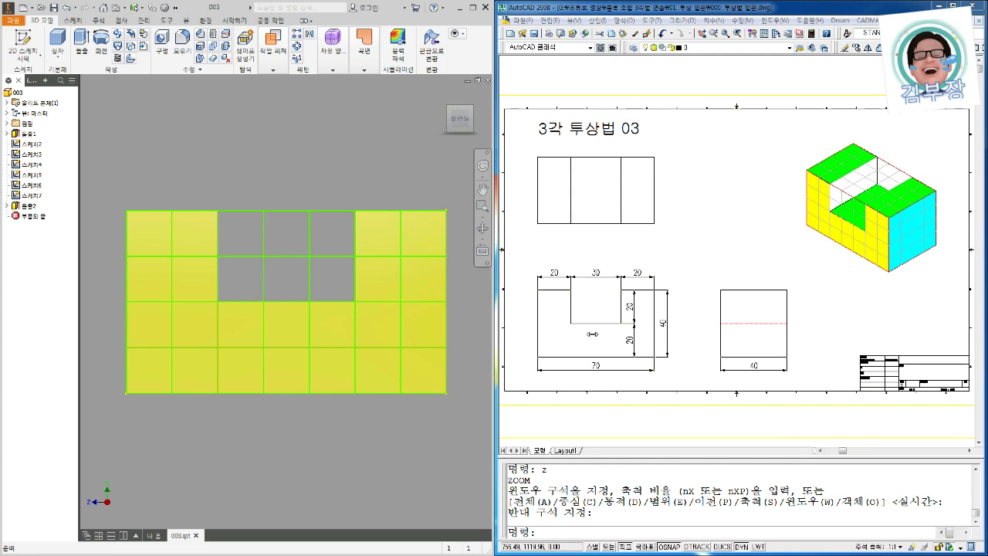
click(445, 96)
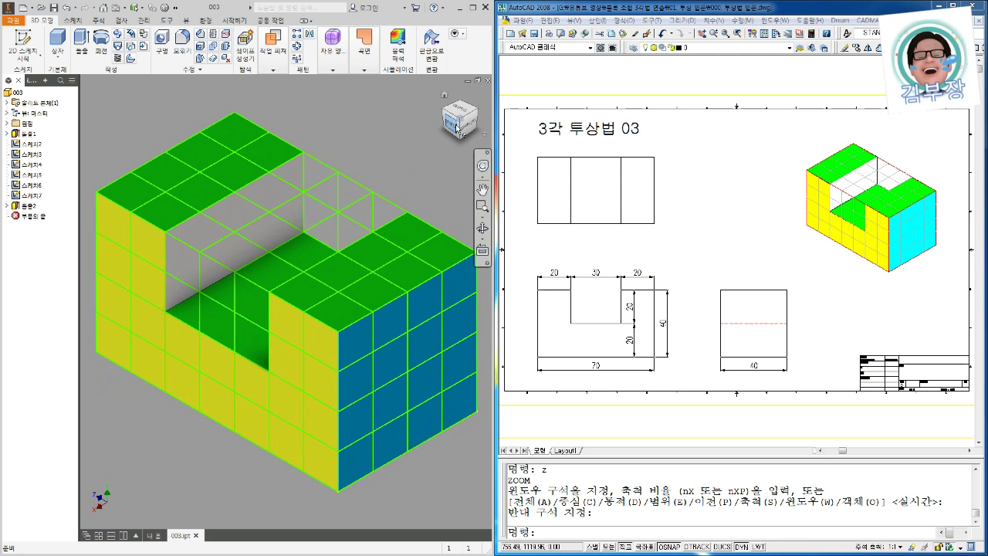
click(461, 122)
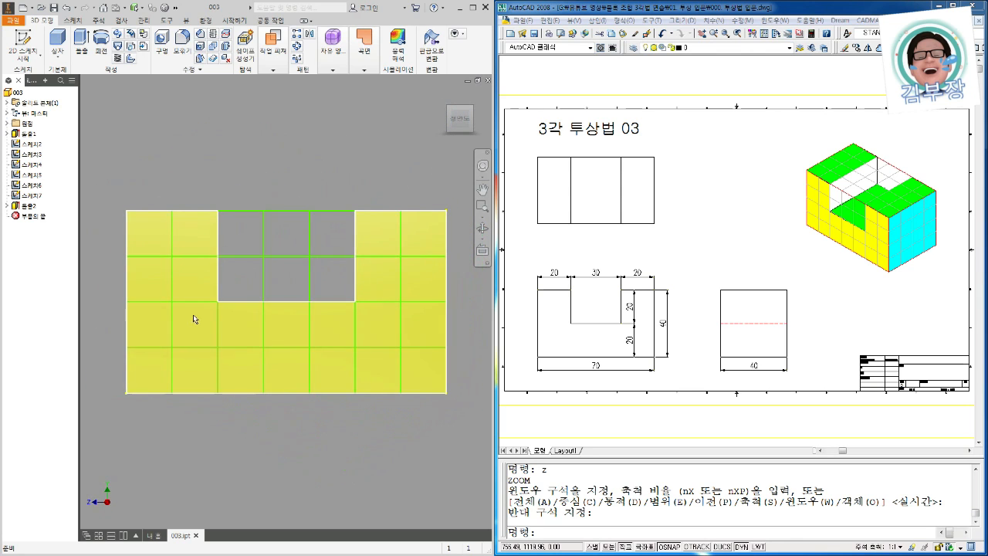
click(446, 95)
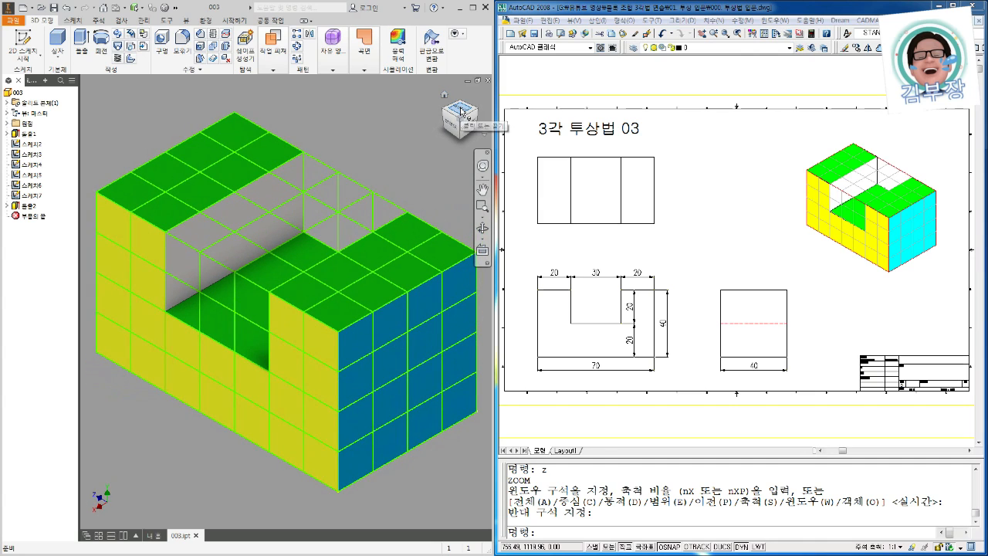
click(461, 112)
click(453, 102)
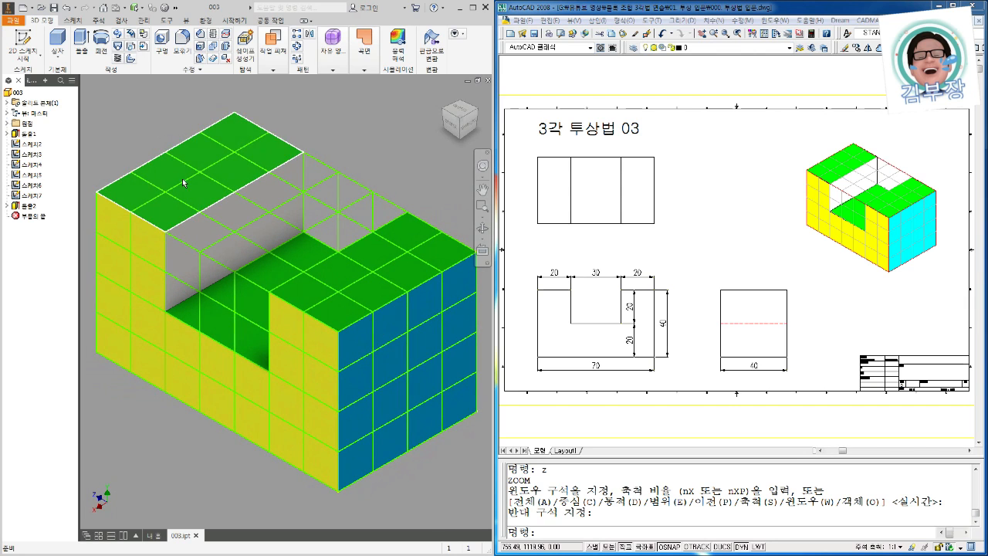
- Hide the grid sketches 스케치2 through 스케치7 and view the block from above
click(32, 144)
shift+click(32, 195)
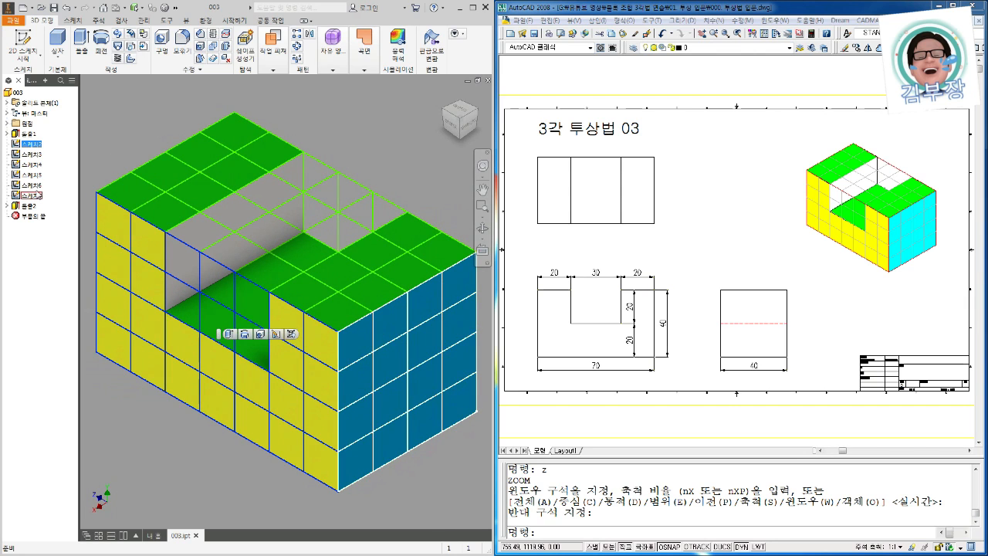
right_click(35, 194)
click(68, 276)
click(463, 115)
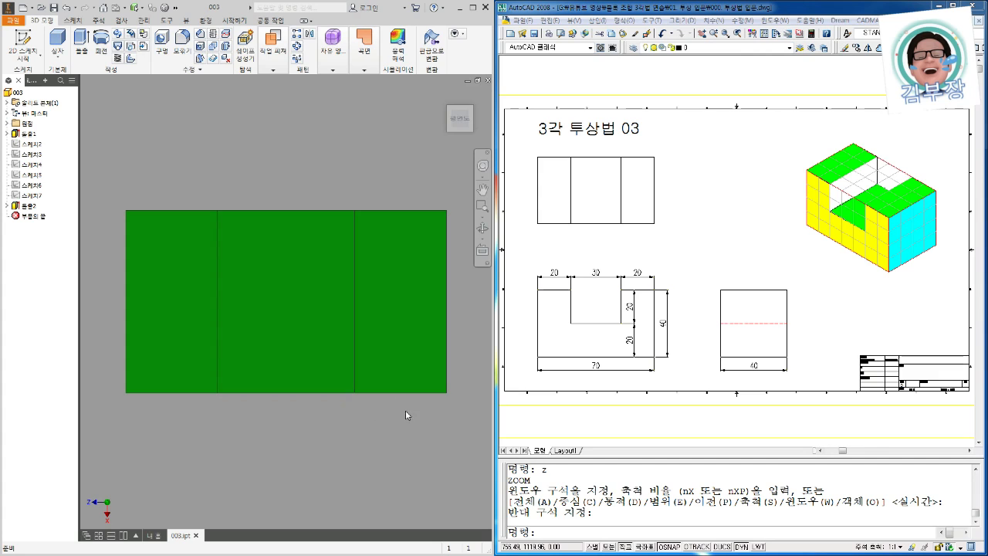
- Make the sketches 스케치2 through 스케치7 visible again and return to the isometric home view
click(31, 144)
shift+click(37, 198)
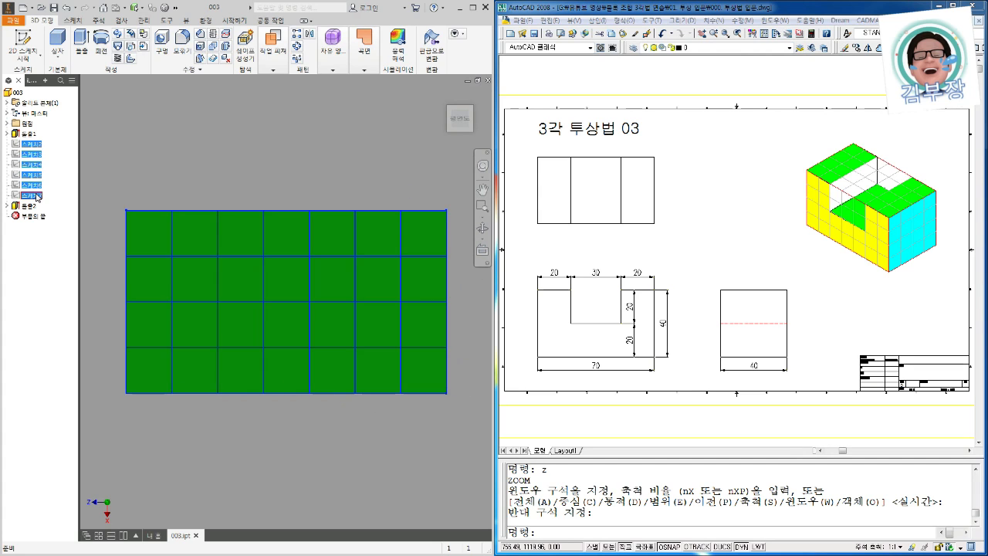
right_click(37, 199)
click(72, 276)
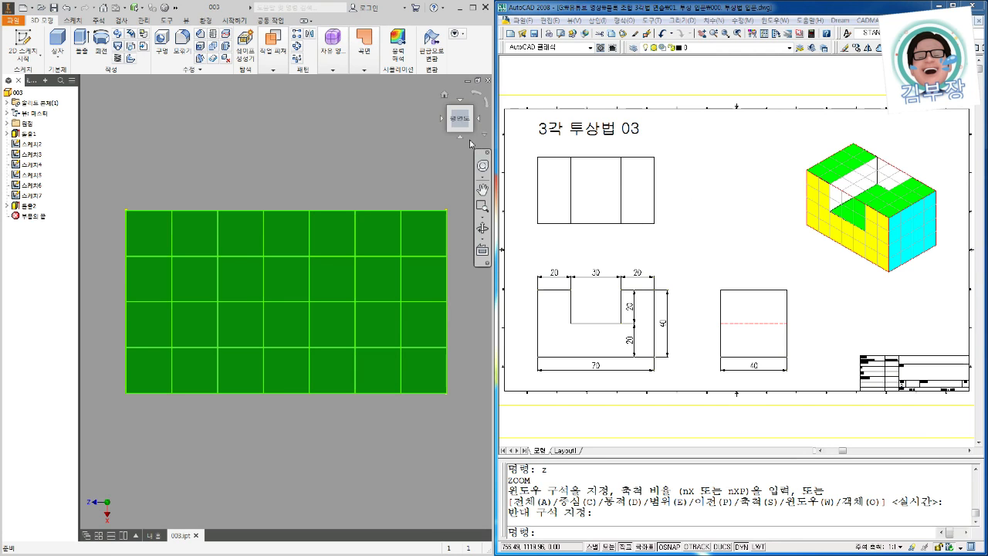
click(444, 96)
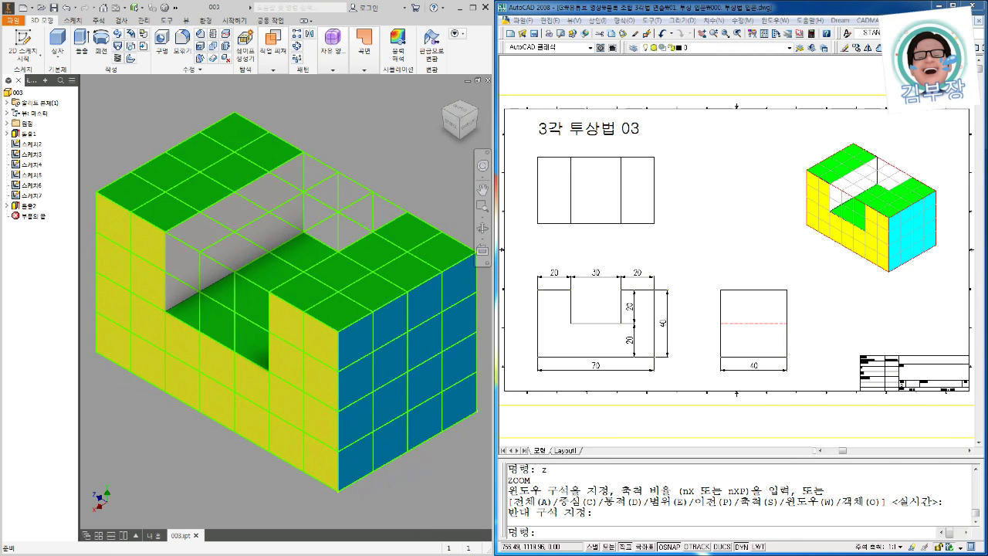
- Hide 스케치2 through 스케치7 once more and examine the block's green upper faces in the top view
shift+click(33, 196)
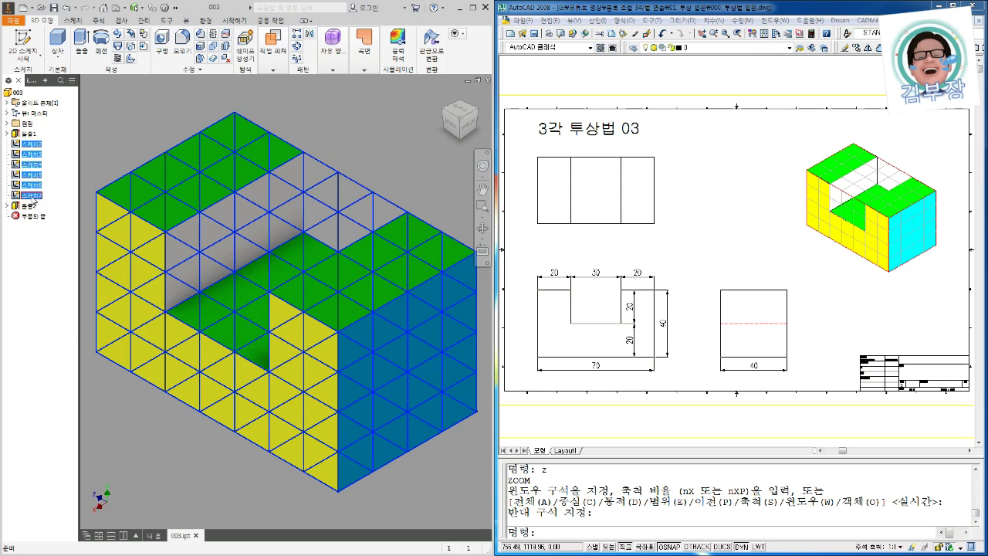
right_click(34, 198)
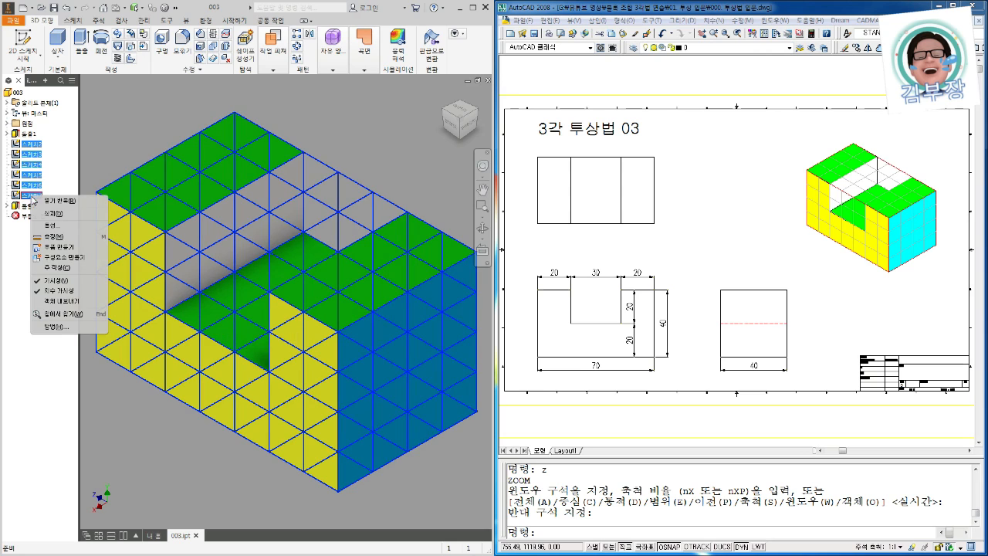
click(61, 281)
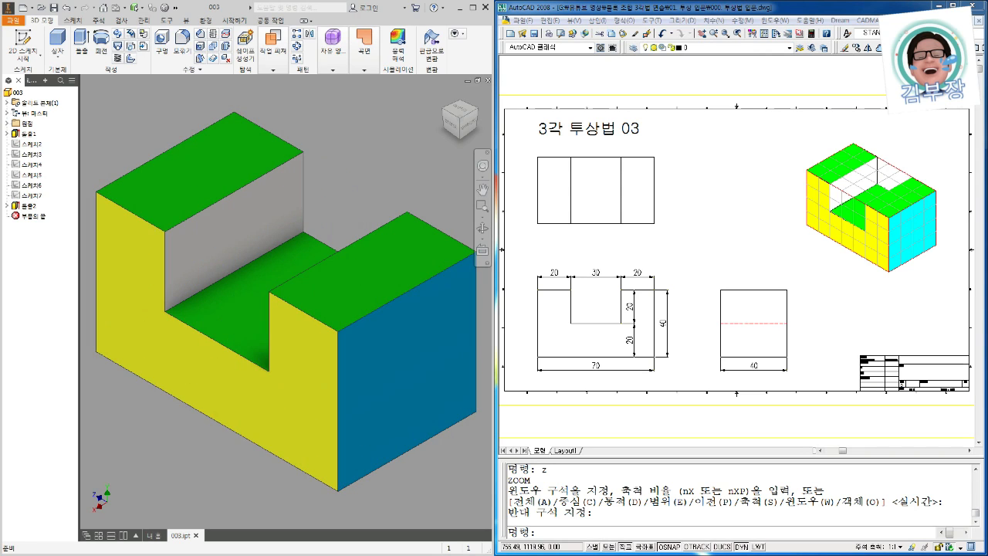
click(464, 114)
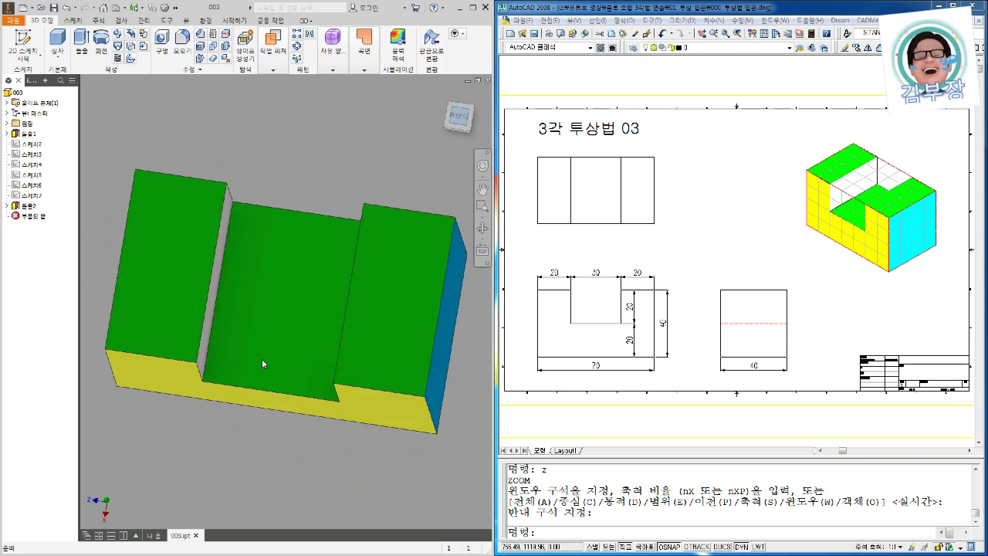
click(185, 354)
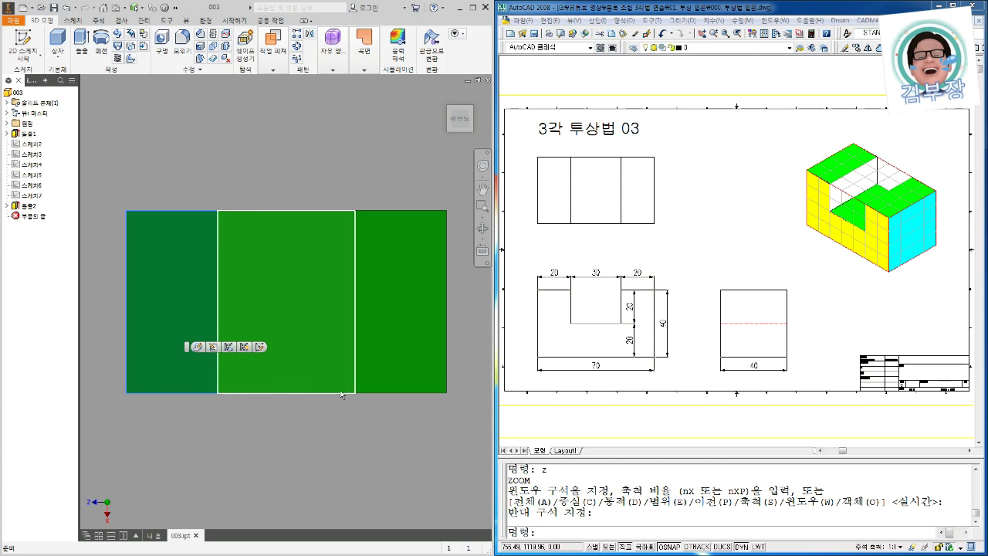
mouse_move(453, 119)
click(445, 96)
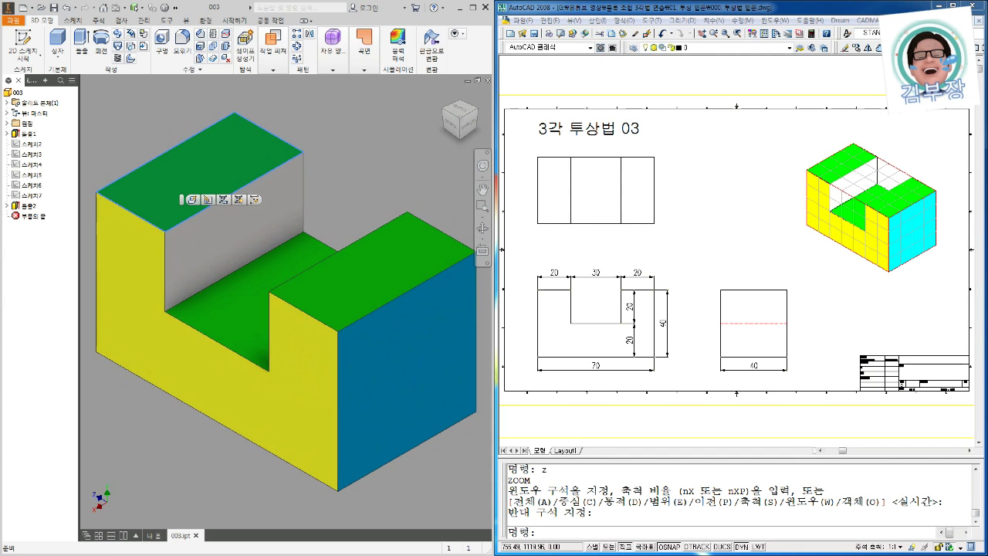
- Restore the visibility of 스케치2 through 스케치7 and examine the block from its right side
click(35, 144)
shift+click(33, 196)
right_click(34, 196)
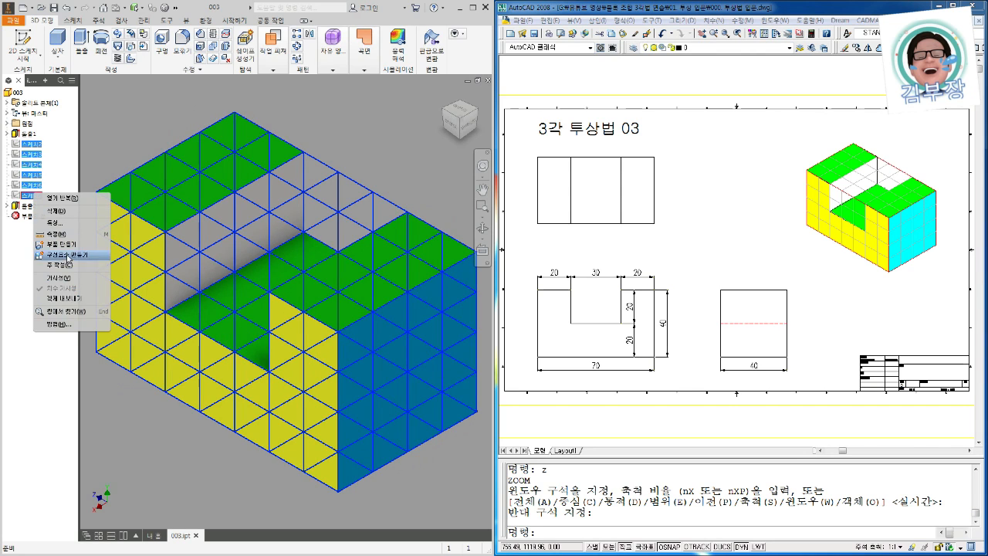
click(88, 280)
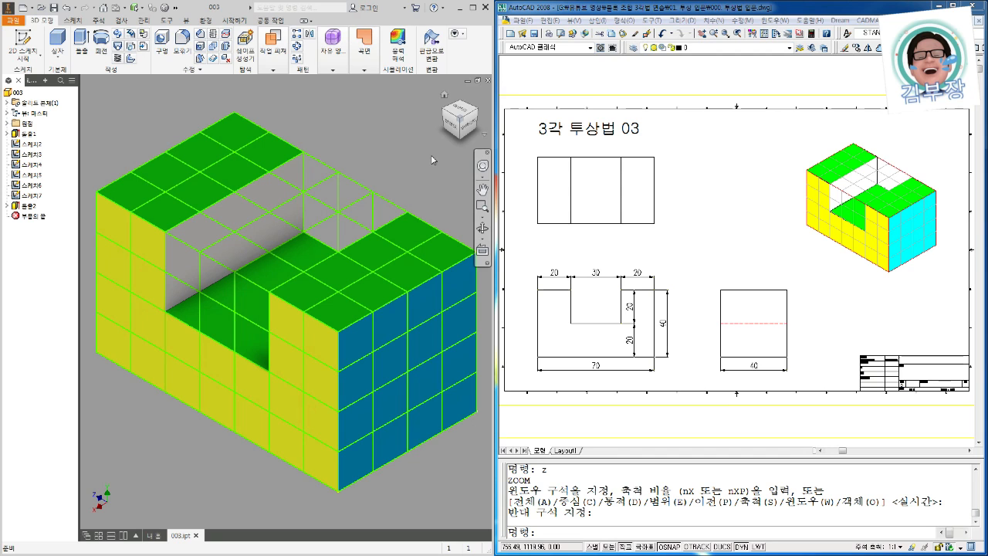
click(468, 123)
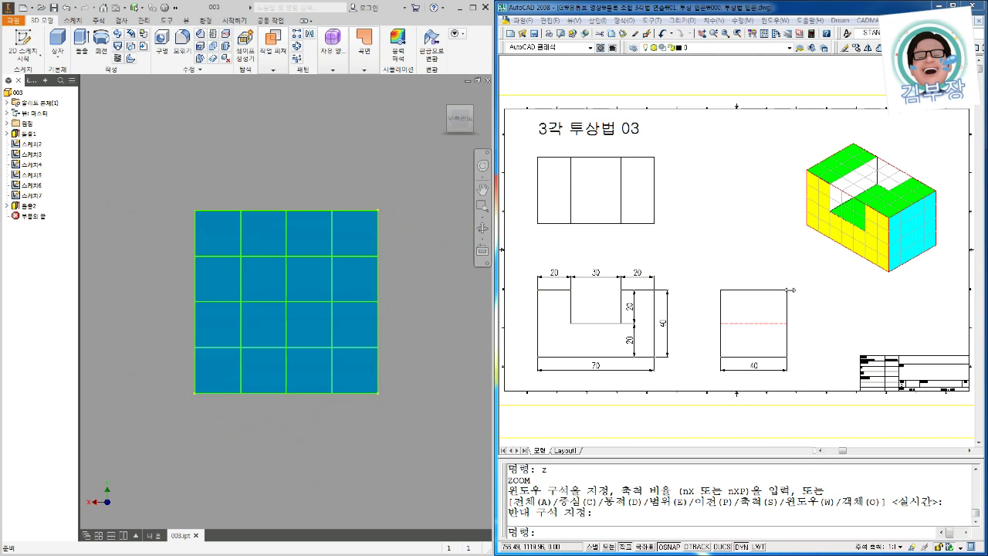
click(444, 95)
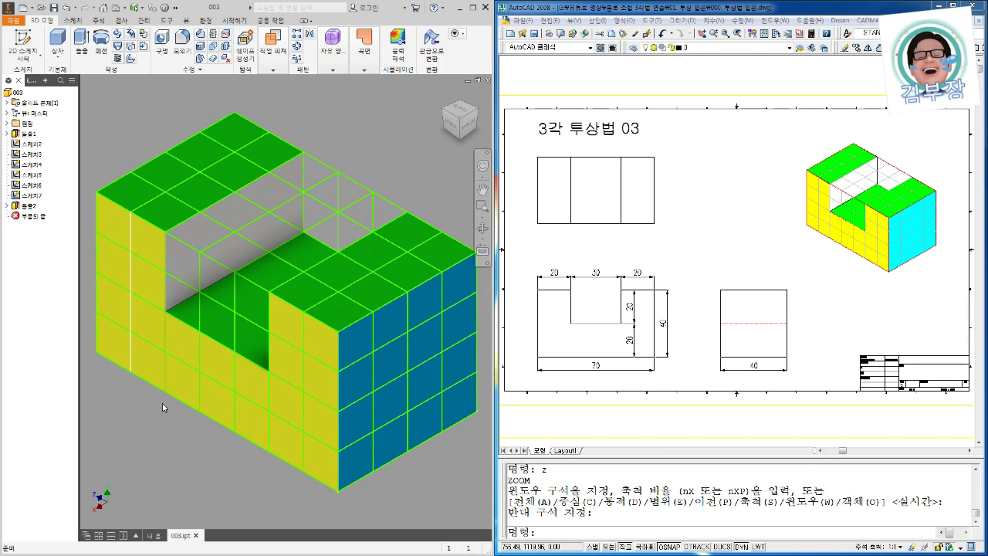
- Turn off the visibility of the grid sketches 스케치2 through 스케치7
click(32, 144)
shift+click(32, 195)
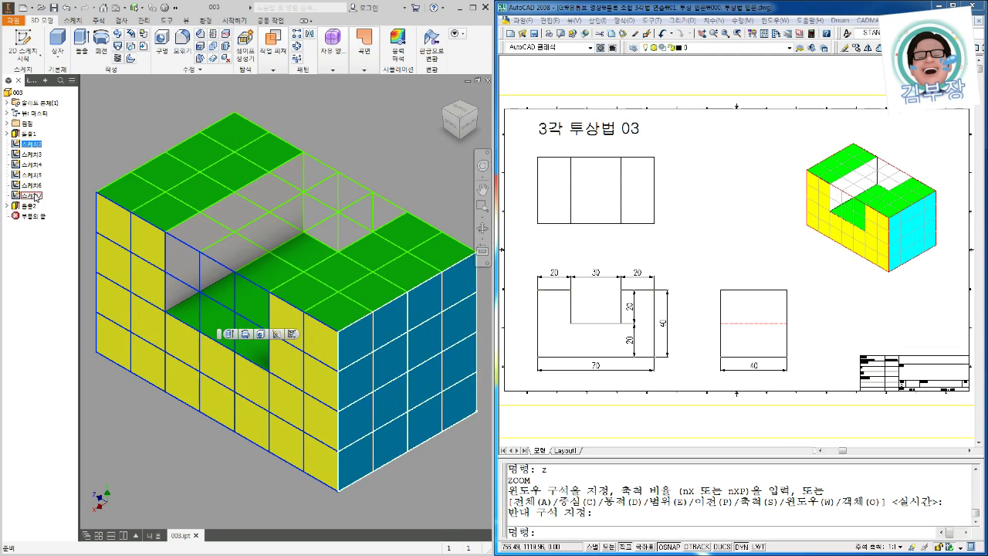
right_click(33, 195)
click(59, 278)
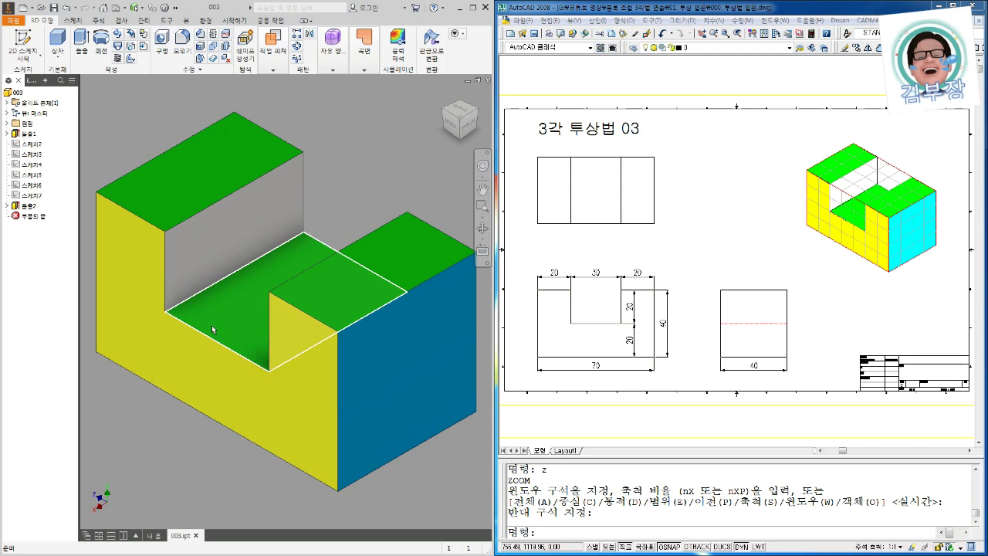
- Set the visual style to shaded with hidden edges and examine the block's right side
click(189, 23)
click(109, 59)
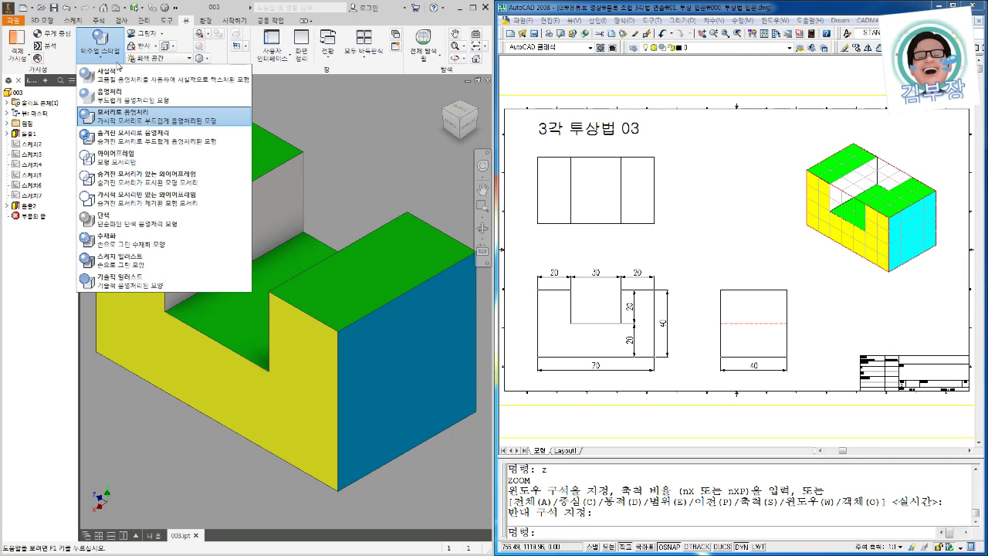
click(143, 143)
click(468, 126)
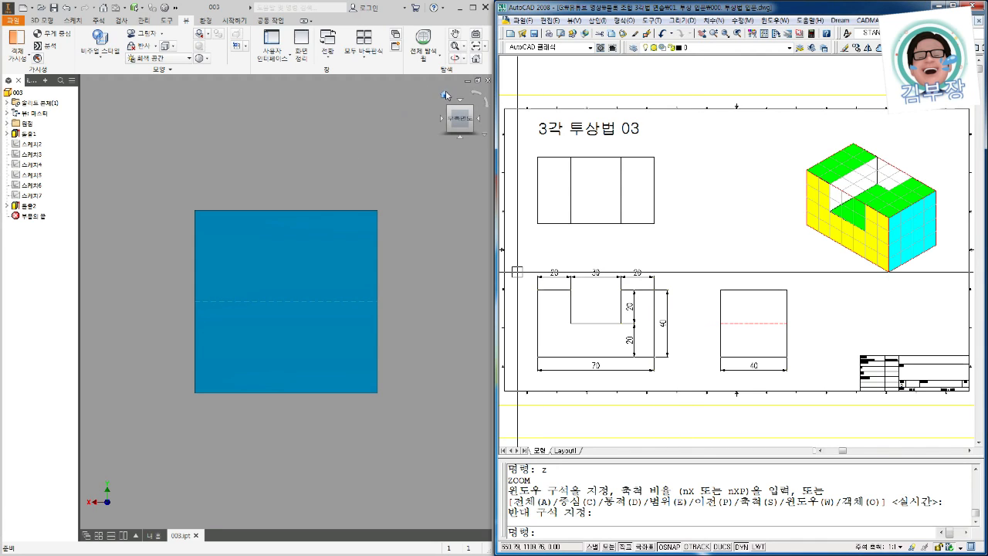
click(446, 95)
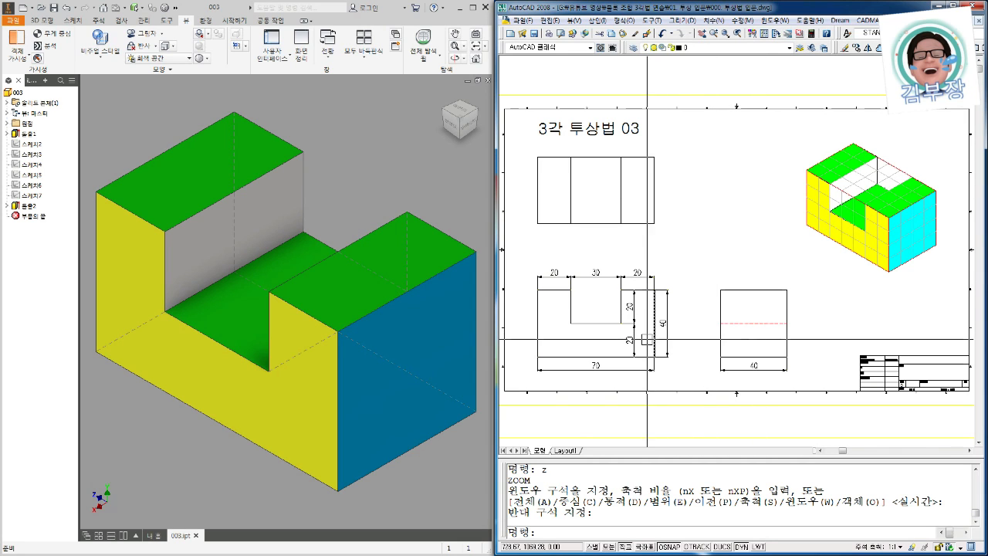
- Switch to AutoCAD and draw a horizontal projection line from the notch's bottom right corner in the front view through the side view
text(l)
key(Return)
click(622, 323)
click(863, 322)
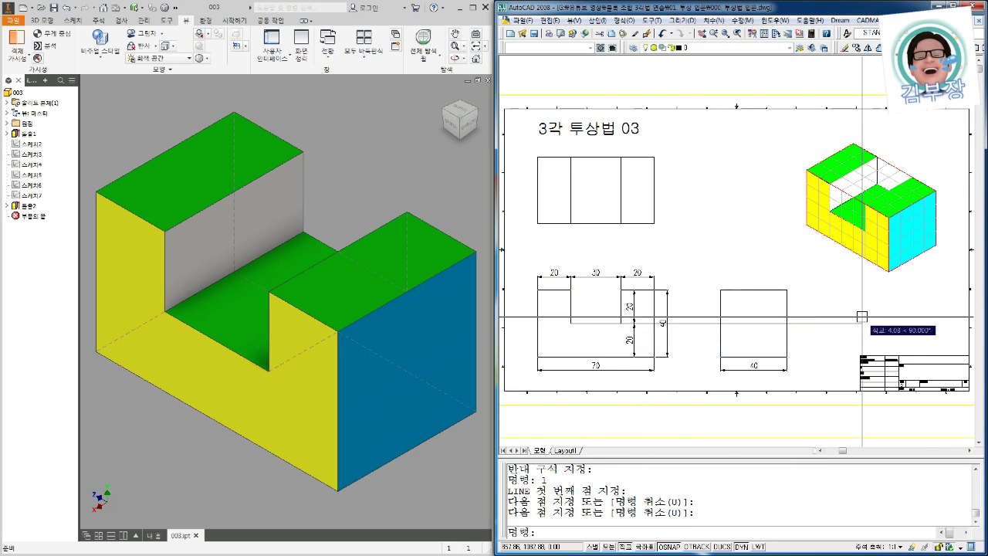
key(Escape)
- Draw two vertical projection lines from the notch's bottom corners in the front view up through the top view
key(Return)
click(621, 323)
click(621, 147)
key(Escape)
key(Return)
click(571, 323)
click(571, 134)
key(Escape)
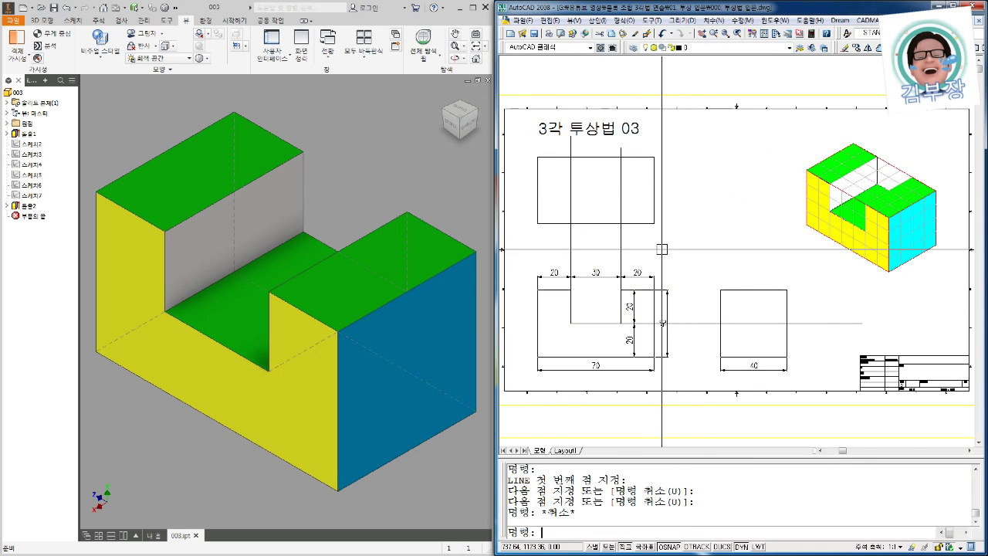
- Erase the two vertical projection lines and the horizontal projection line between the views
text(e)
click(662, 248)
click(597, 241)
key(space)
key(space)
click(600, 237)
click(558, 243)
key(space)
key(space)
click(702, 291)
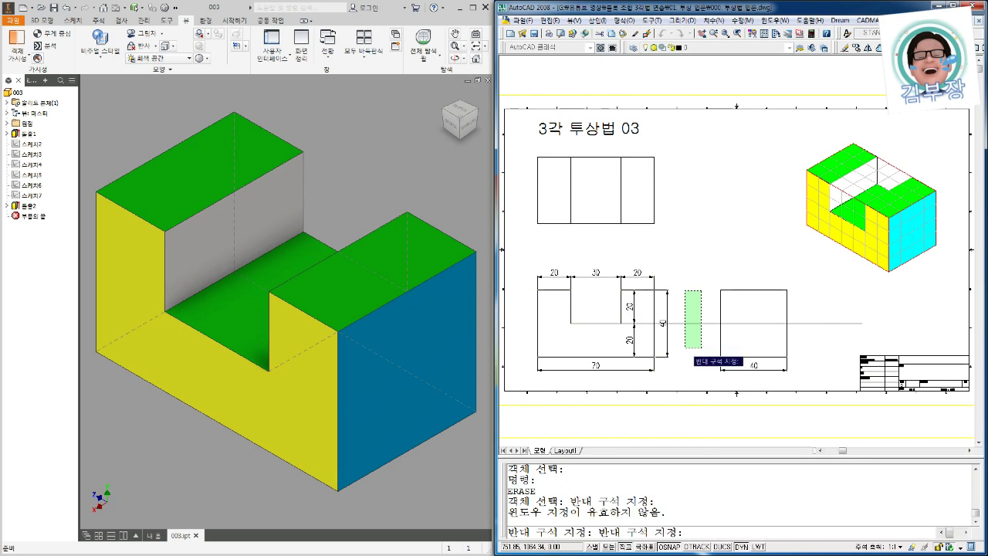
click(685, 348)
key(space)
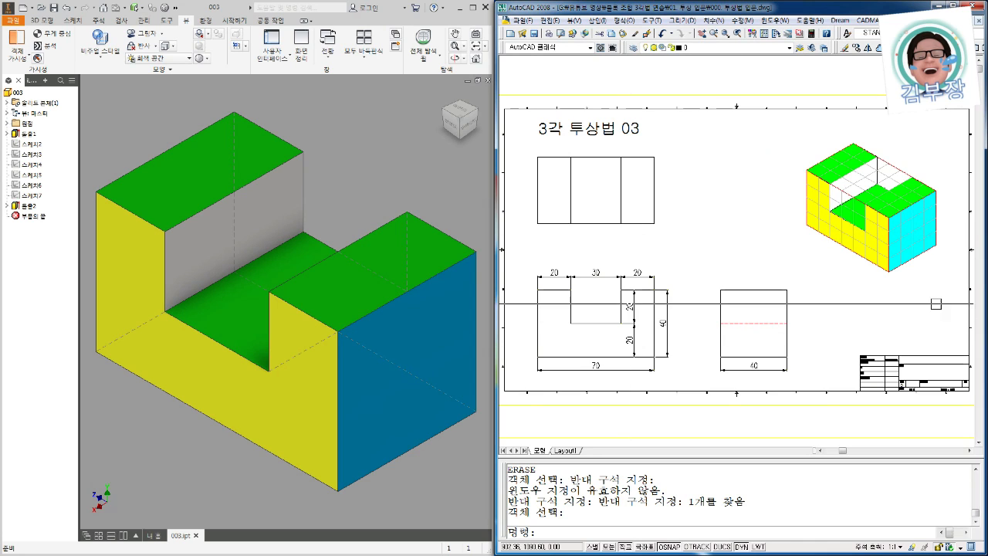
click(832, 239)
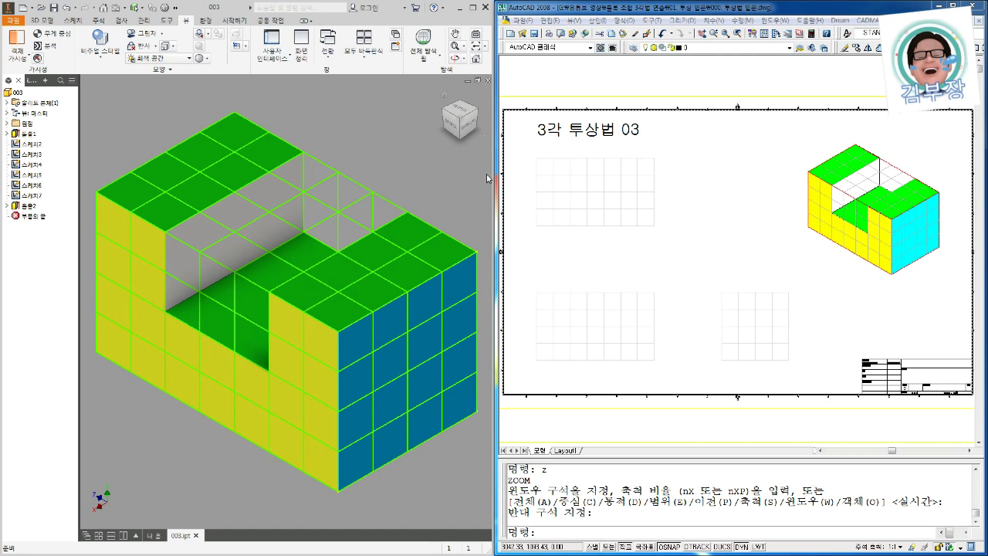
- Show the block's front view in Inventor, and in AutoCAD draw the front view's bottom edge 70 long and right edge 40 high
click(451, 128)
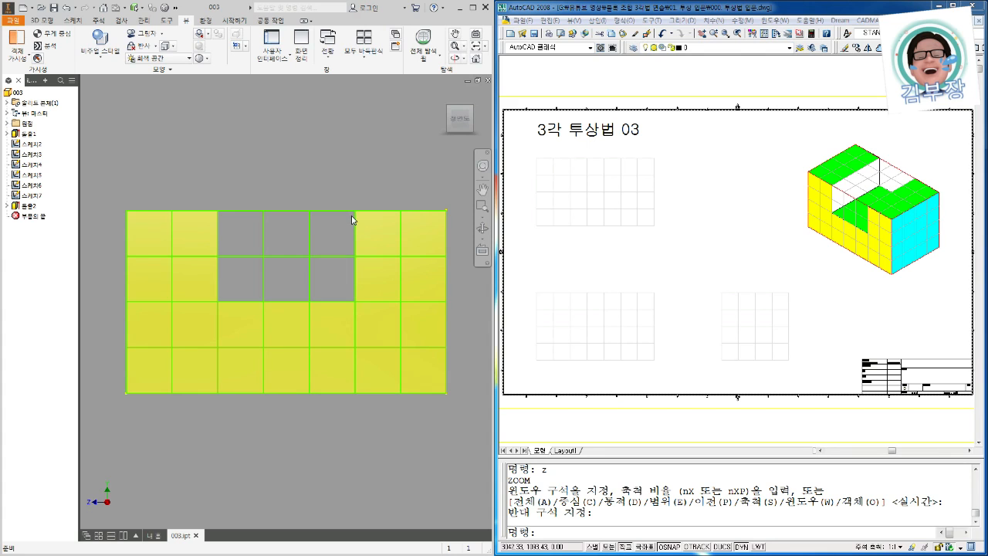
key(Escape)
text(l)
key(Return)
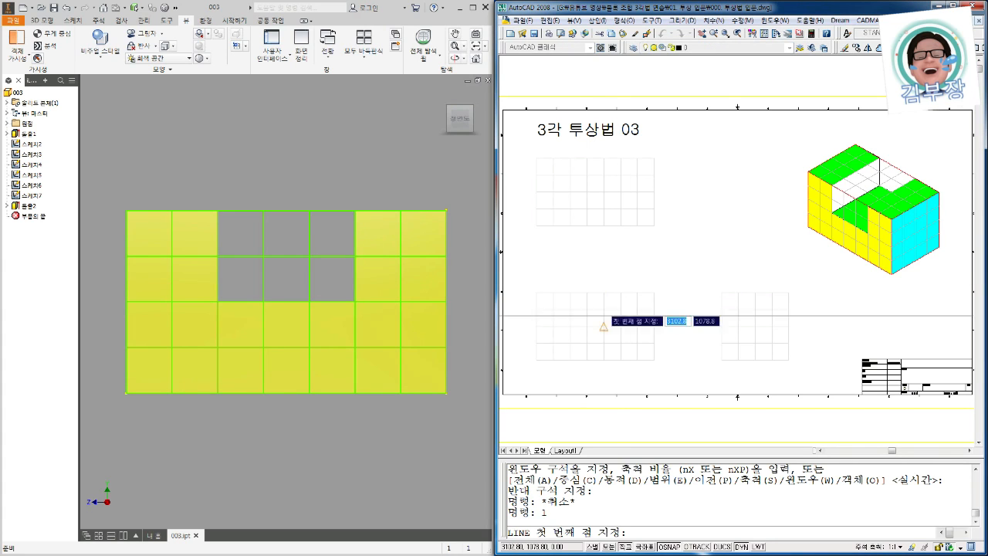
click(536, 334)
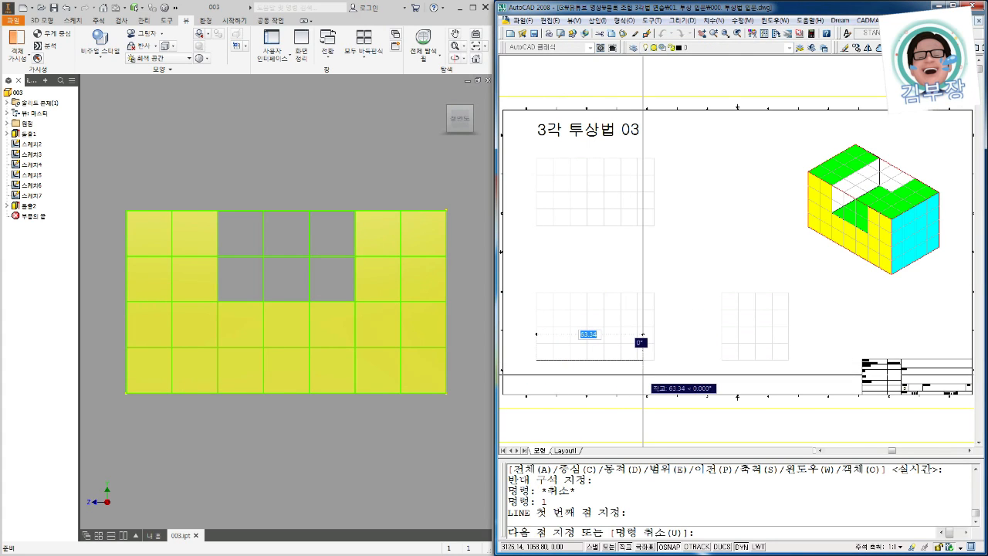
text(70)
key(Return)
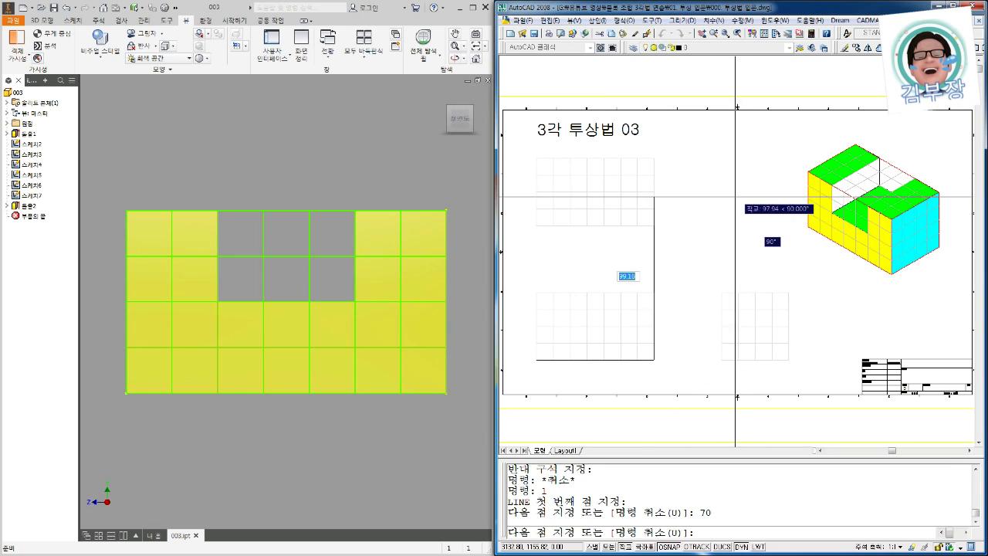
text(40)
key(Return)
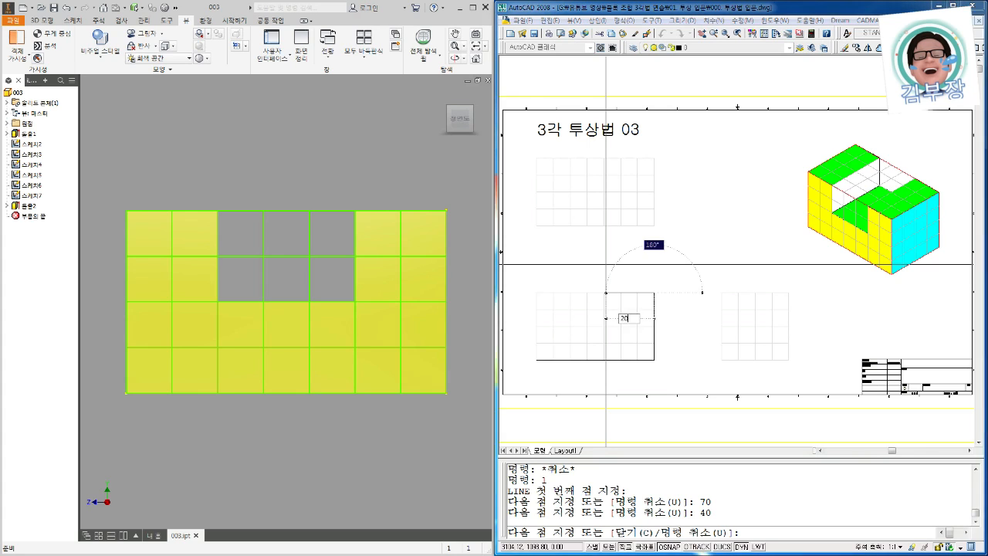
- Continue the front outline with a 20 top edge leftward, then the notch as lines 20 down, 30 left and 20 up
text(20)
key(Return)
text(20)
key(Return)
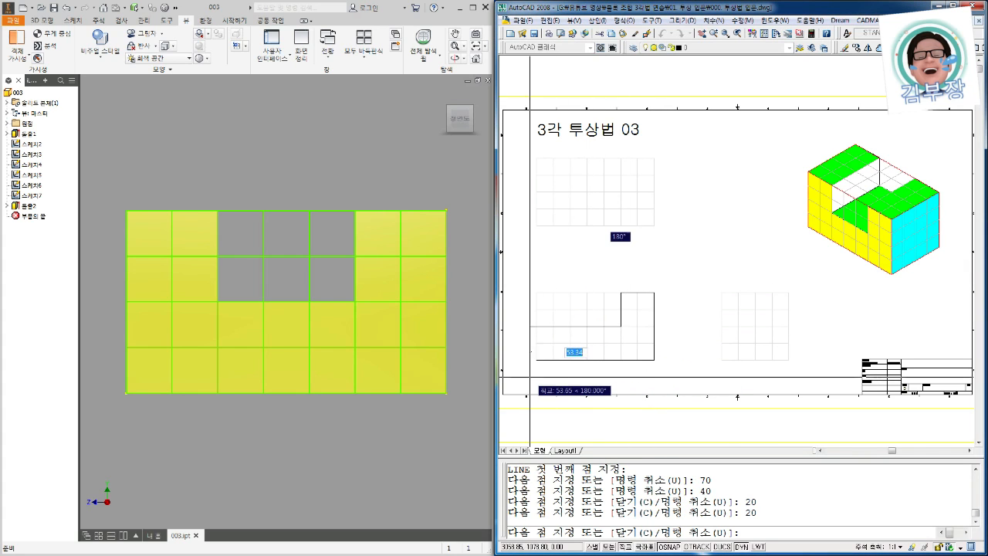
text(30)
key(Return)
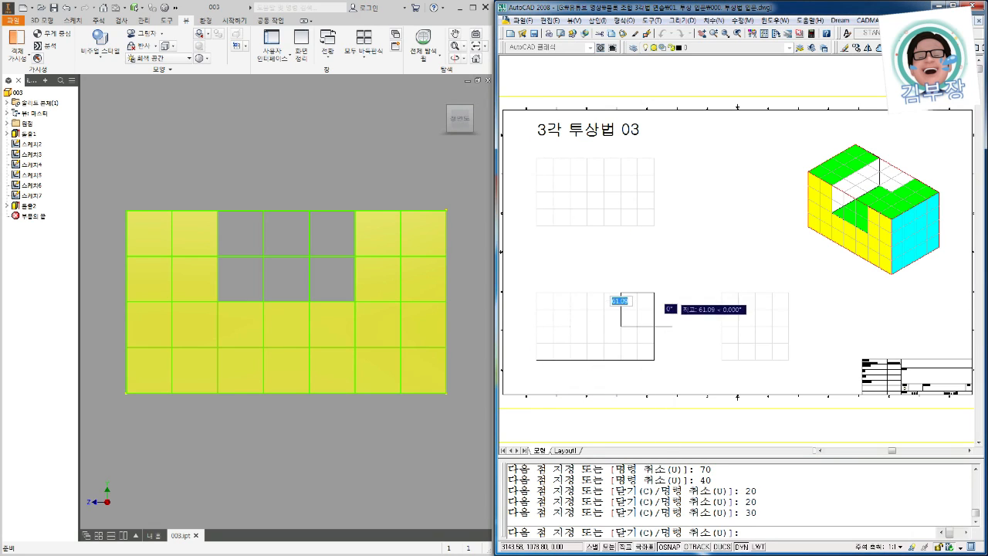
text(20)
key(Return)
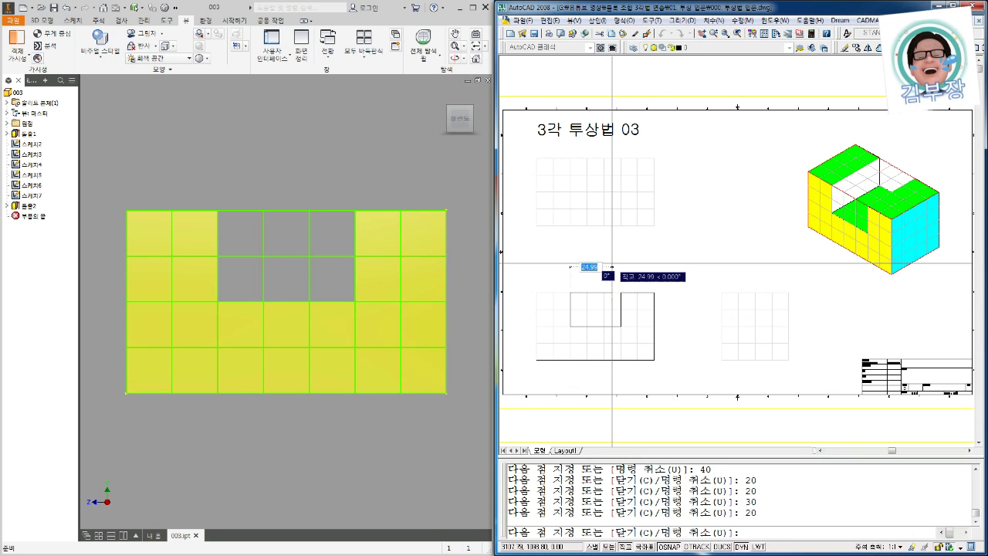
- Close the front outline with a 20 top edge leftward and a 40 left edge down to the starting corner
text(20)
key(Return)
text(40)
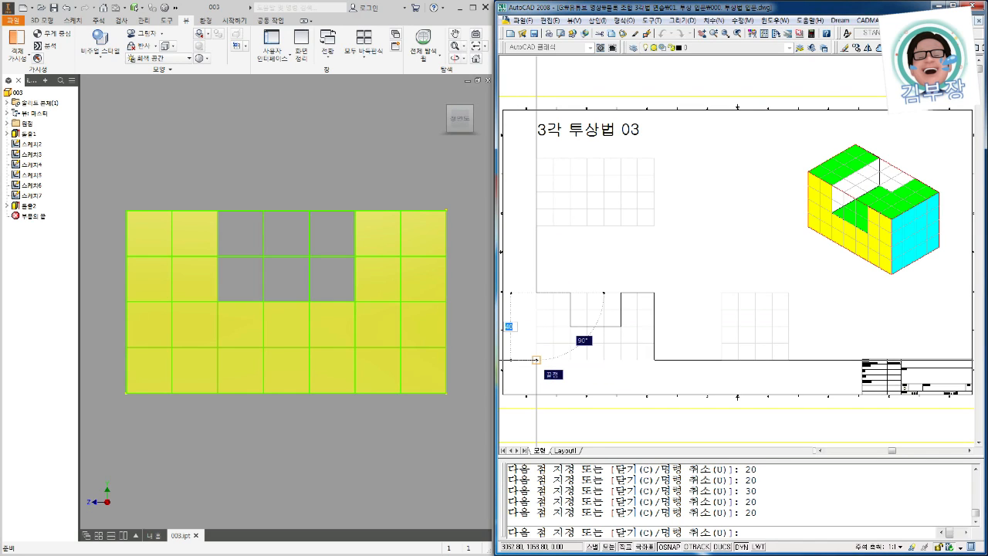
key(Return)
key(Escape)
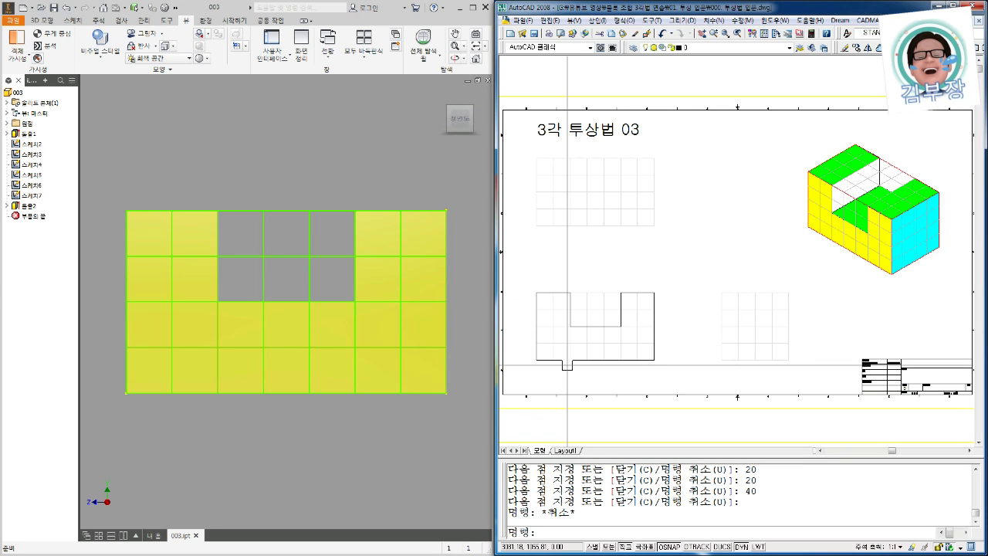
- Switch to Inventor, show the block from the top and hide all its grid sketches, 스케치2 through 스케치7
text(l)
key(Return)
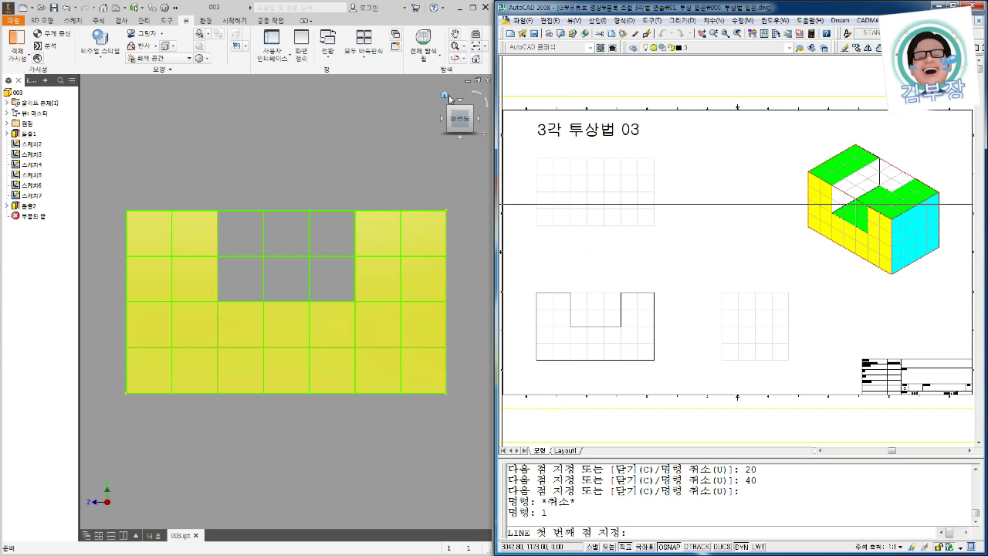
click(465, 112)
click(462, 110)
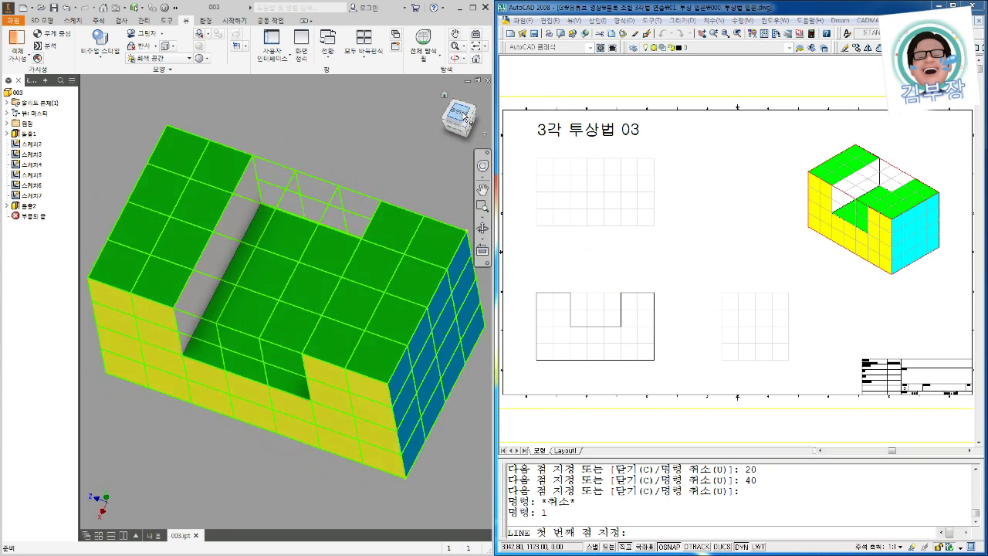
click(31, 144)
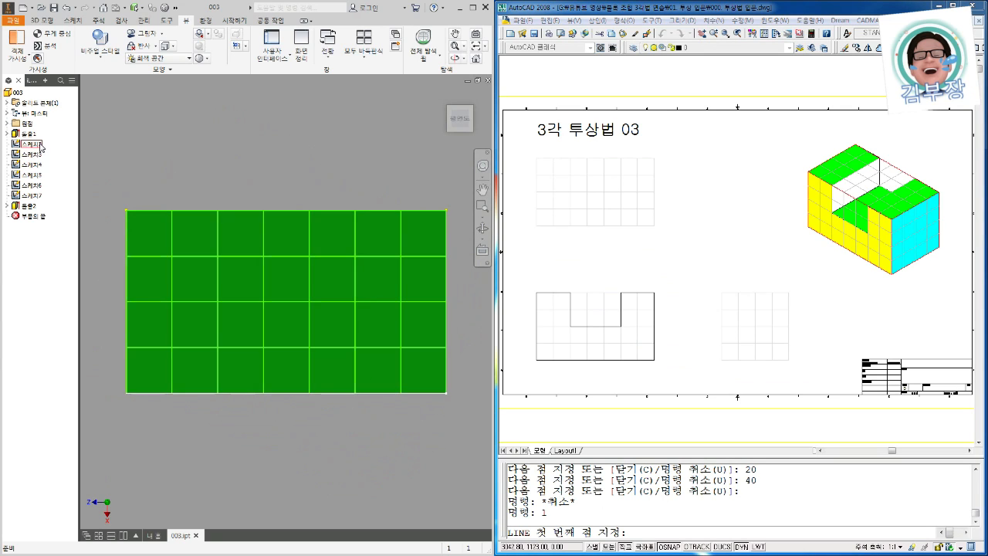
shift+click(34, 195)
right_click(37, 199)
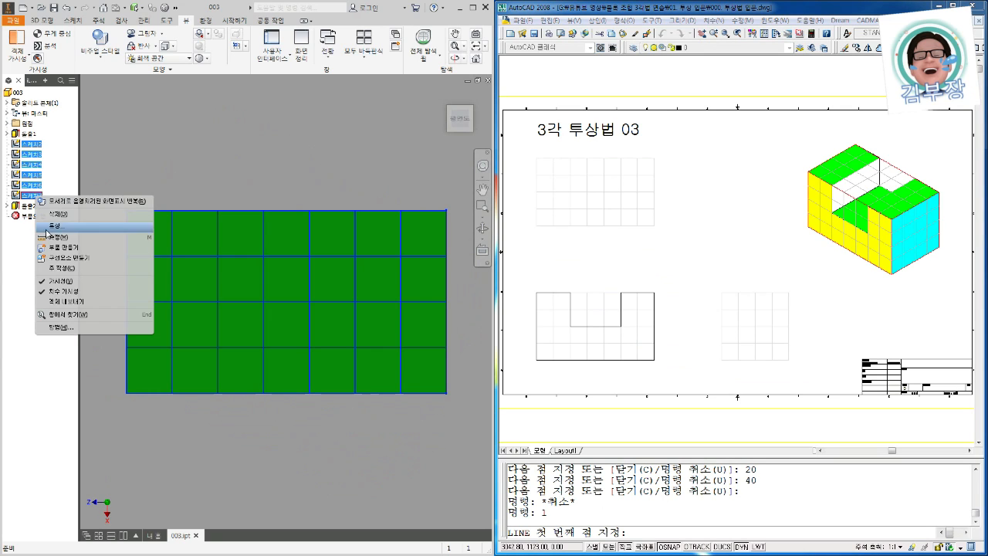
click(64, 280)
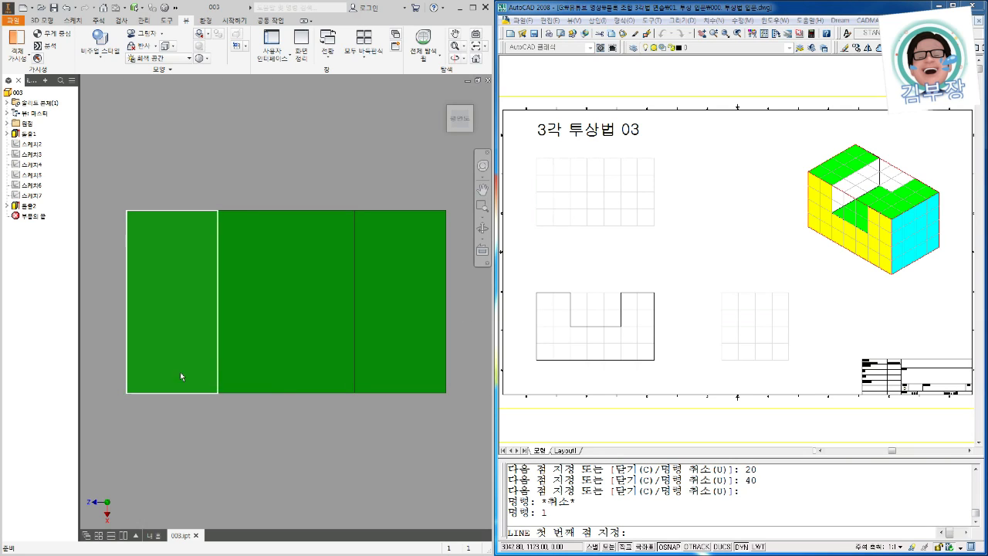
- In AutoCAD, draw a vertical projection line from the front view's top left corner up past the top view grid
key(Escape)
text(1)
key(space)
click(536, 293)
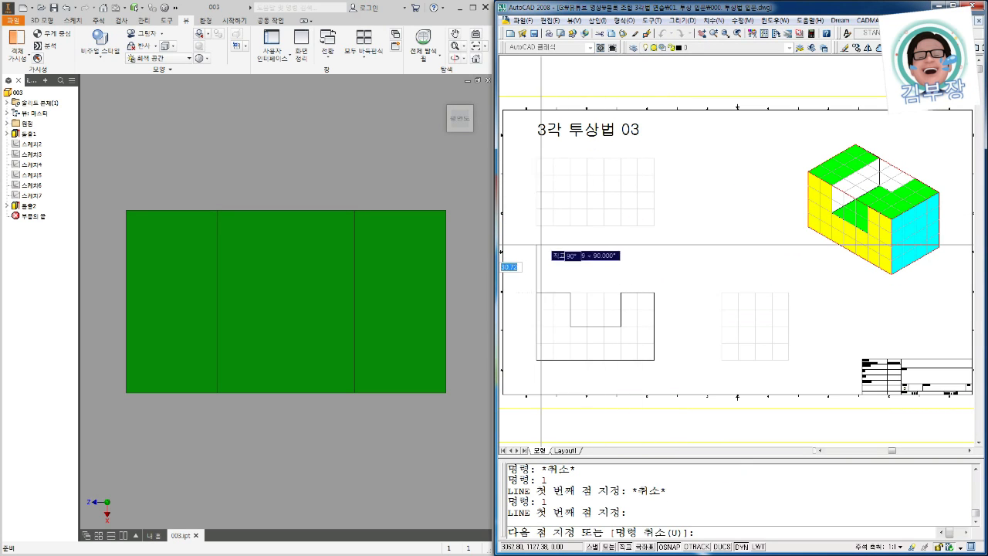
click(665, 148)
key(space)
key(Escape)
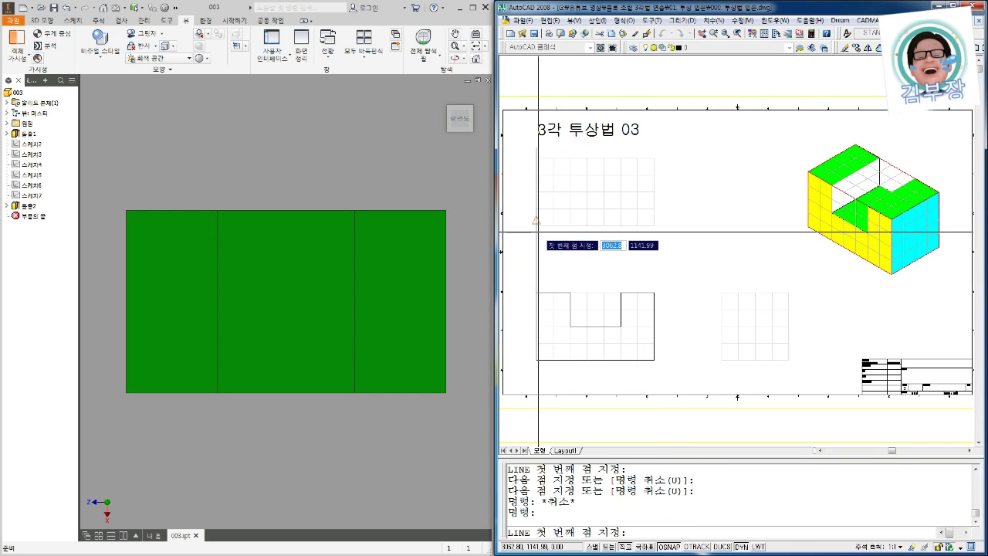
- Draw the top view's bottom, right and top edges as lines 70, 40 and 70 long, starting from the grid's lower left corner
key(space)
click(537, 226)
key(Escape)
key(space)
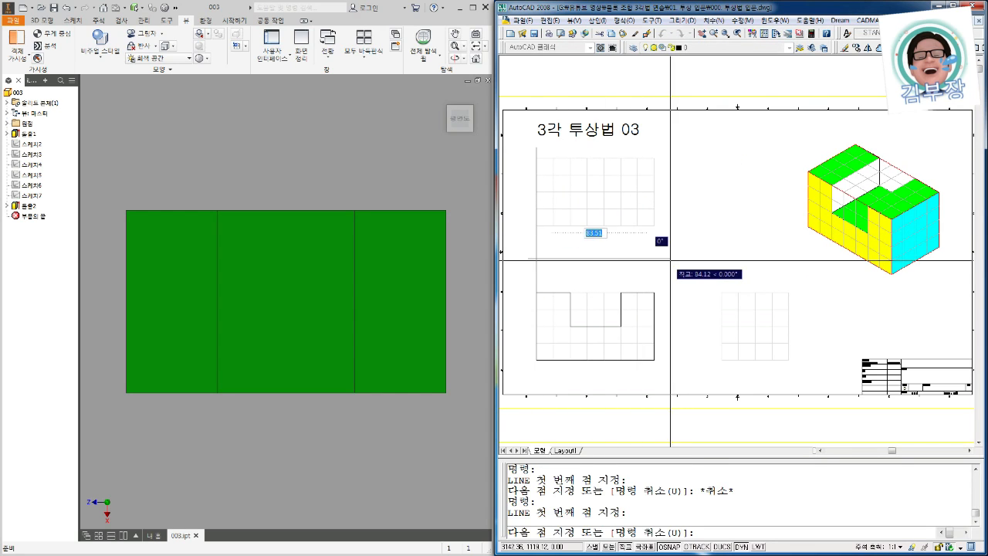
click(537, 226)
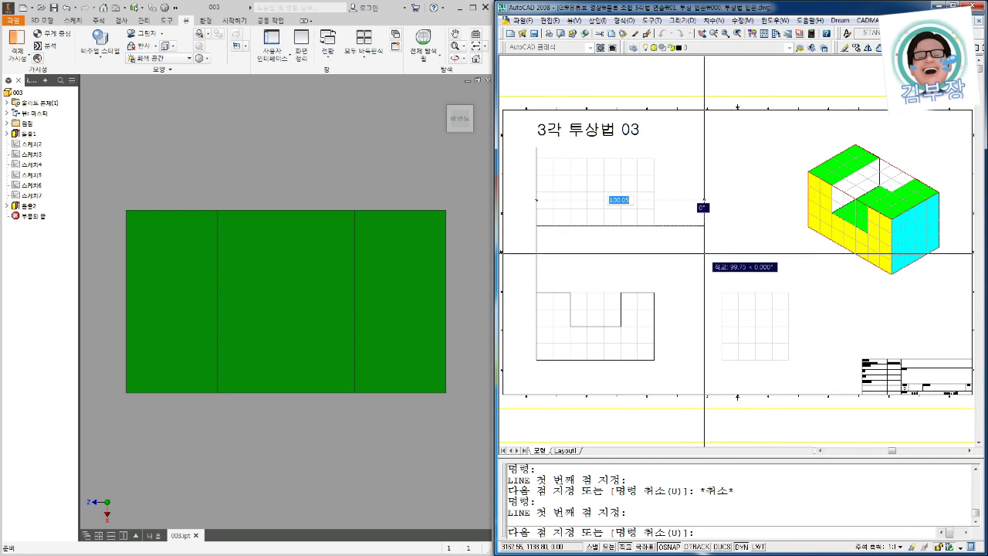
text(70)
key(Return)
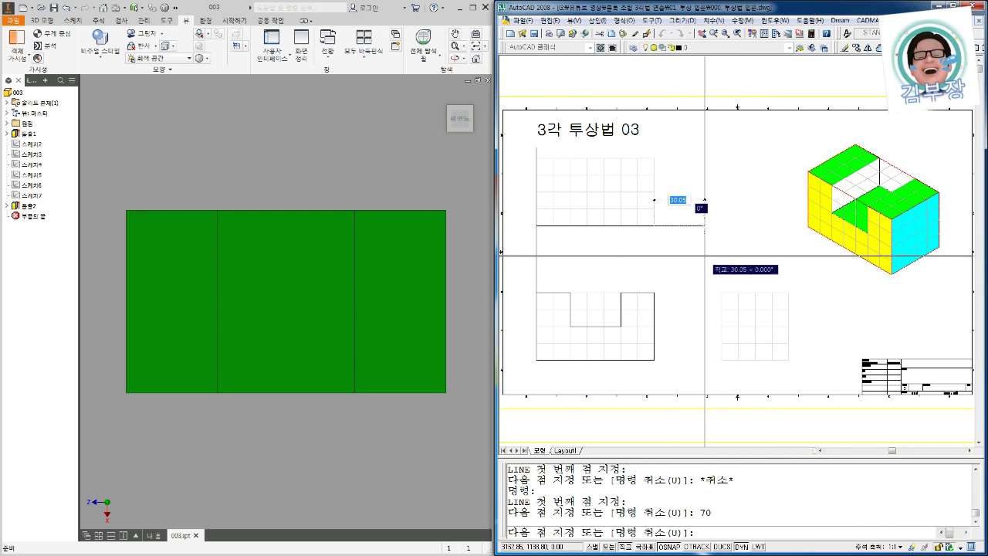
text(40)
key(Return)
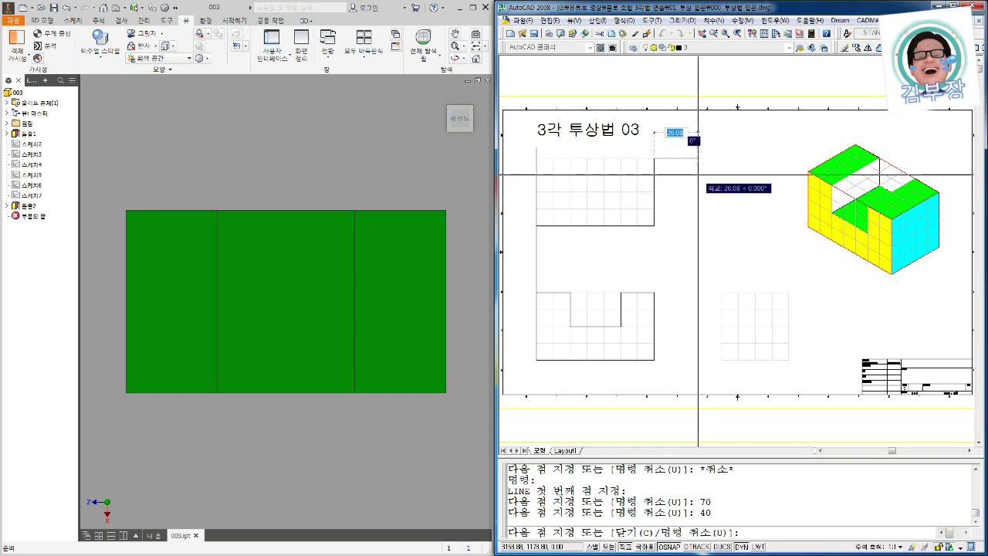
text(70)
text(7)
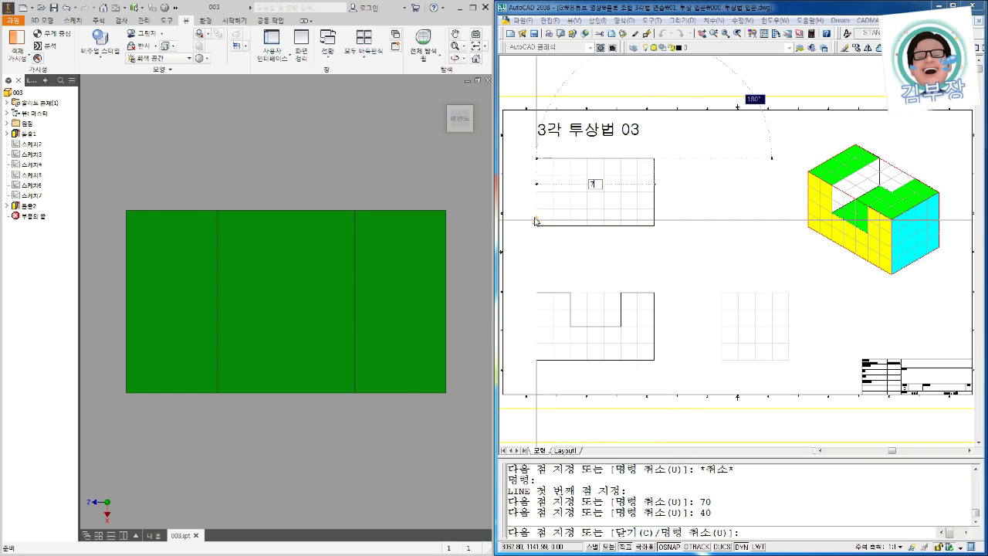
text(0)
key(Return)
scroll(537, 220, up, 2)
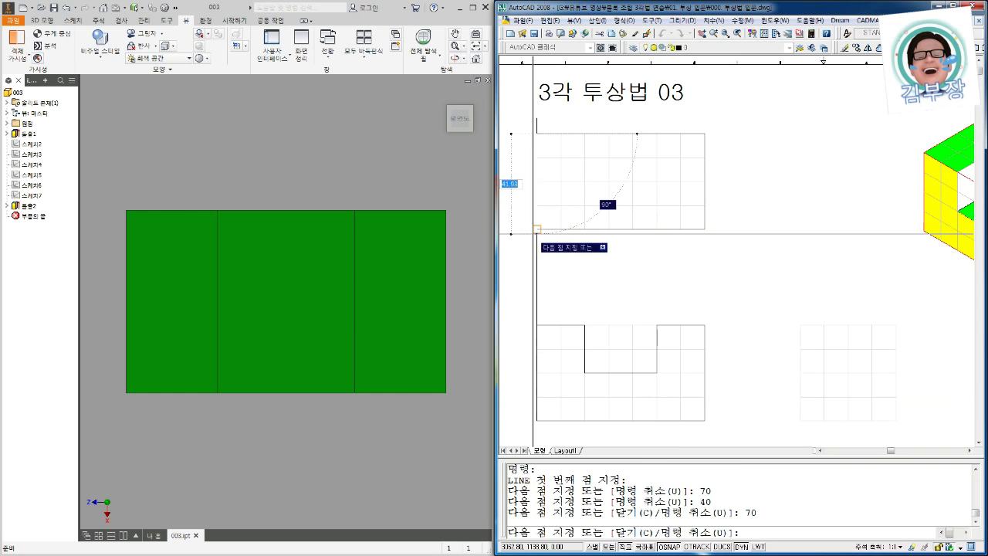
key(Return)
key(Escape)
- Erase the three outline lines drawn around the top view grid
text(e)
key(space)
click(525, 119)
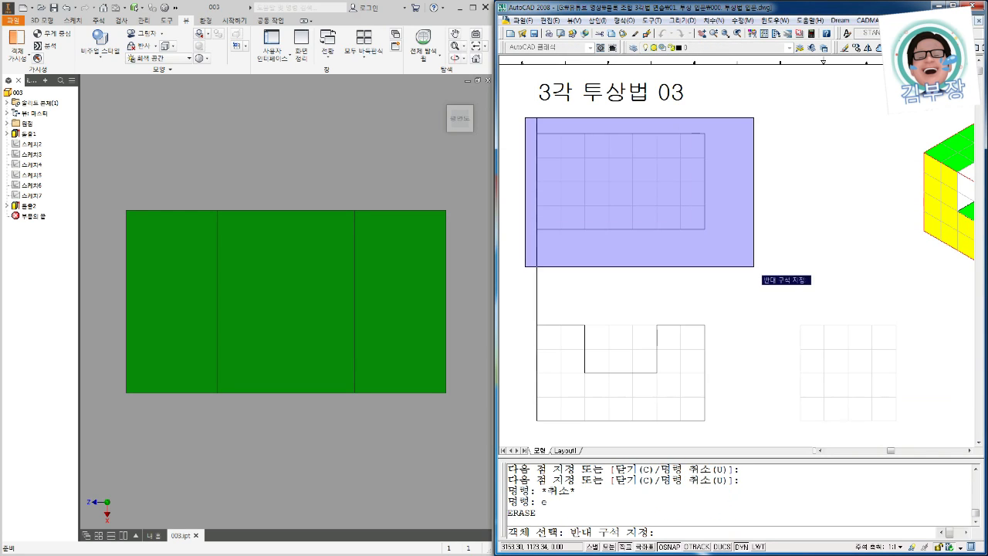
click(753, 266)
key(space)
key(Escape)
text(rec)
key(space)
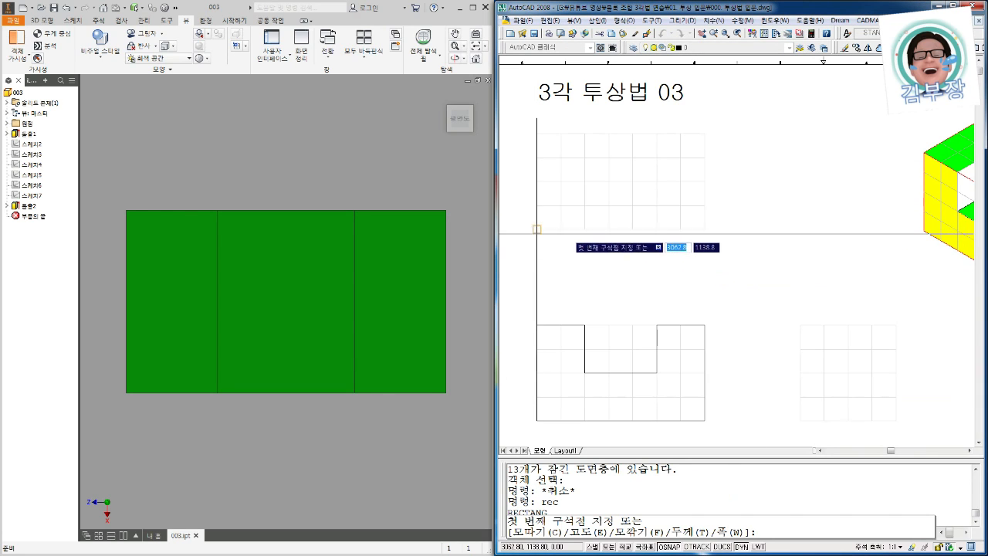
click(536, 230)
key(F8)
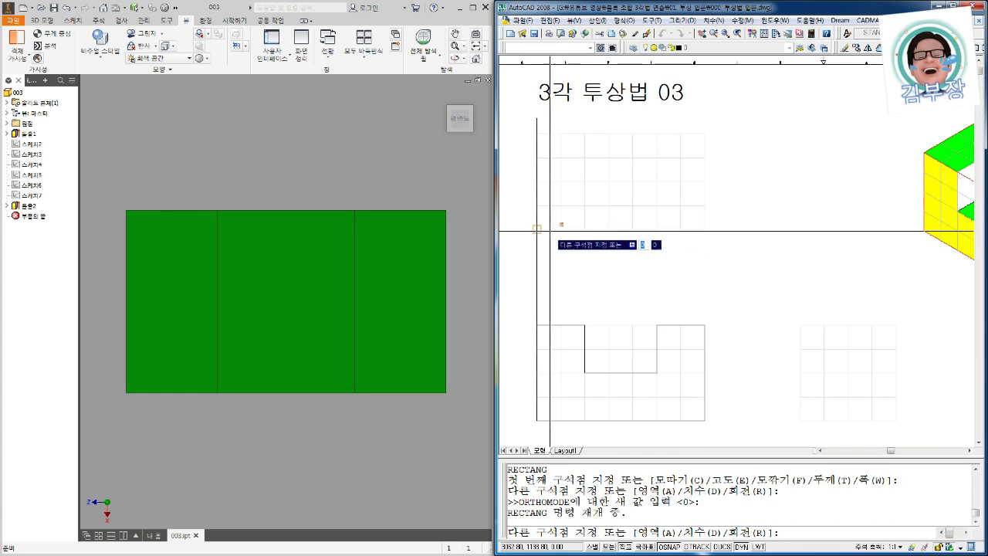
text(@70,40)
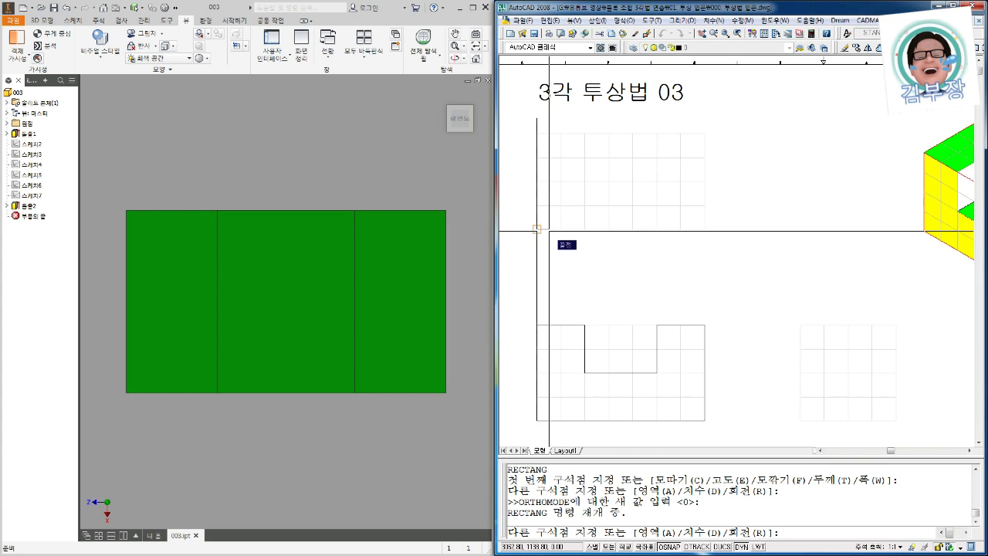
key(Return)
- Erase the 70 by 40 rectangle from the top view
key(Escape)
text(e)
key(space)
click(549, 232)
key(space)
key(Escape)
key(Escape)
- Draw a horizontal construction line about 105 long rightward from the top view grid's lower left corner
text(l)
key(space)
click(537, 229)
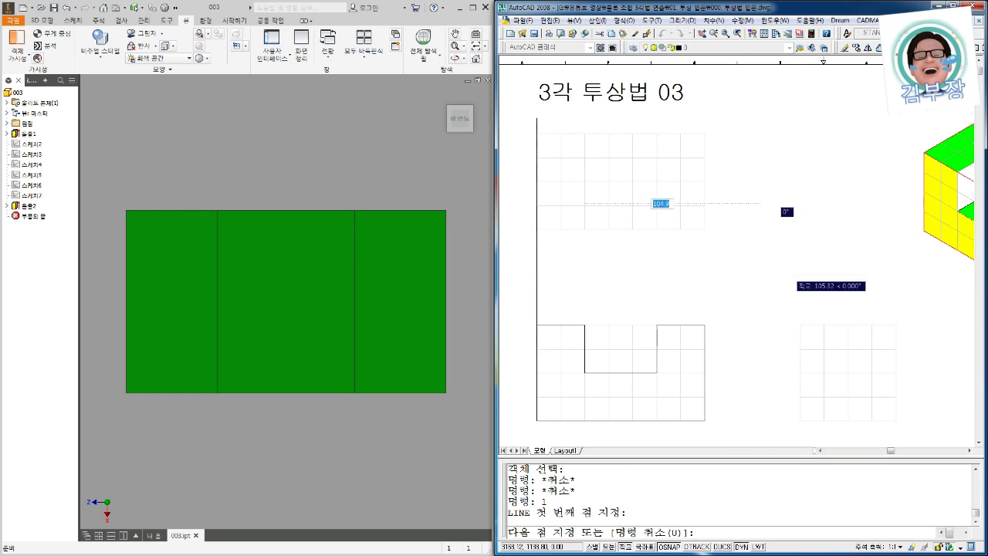
click(789, 270)
key(Escape)
key(Escape)
key(Escape)
- Offset the vertical projection line 70 to the right to mark the top view's right edge
text(o)
key(space)
text(70)
key(space)
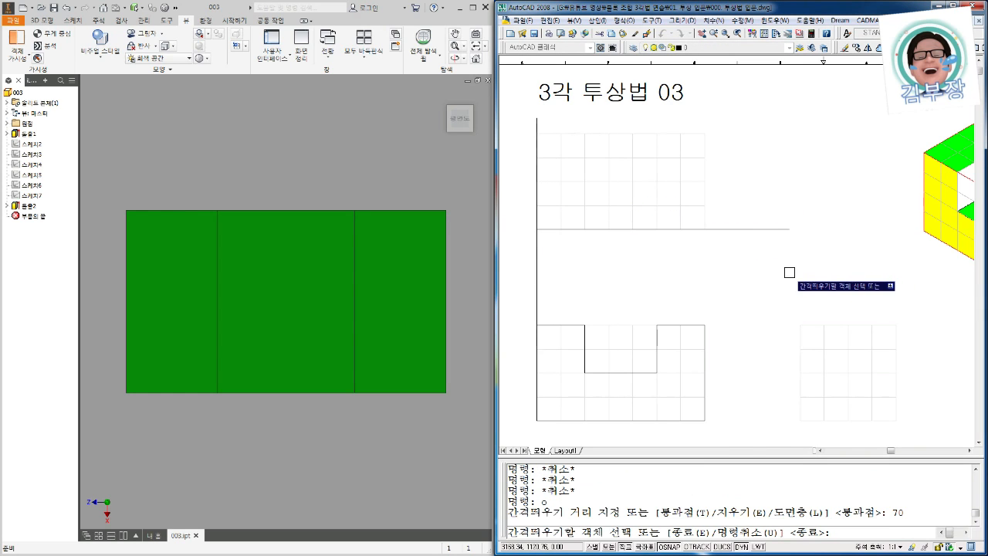
key(Escape)
key(Escape)
- Offset the horizontal construction line 40 upward to mark the top view's upper edge
text(o)
key(Return)
text(40)
key(Return)
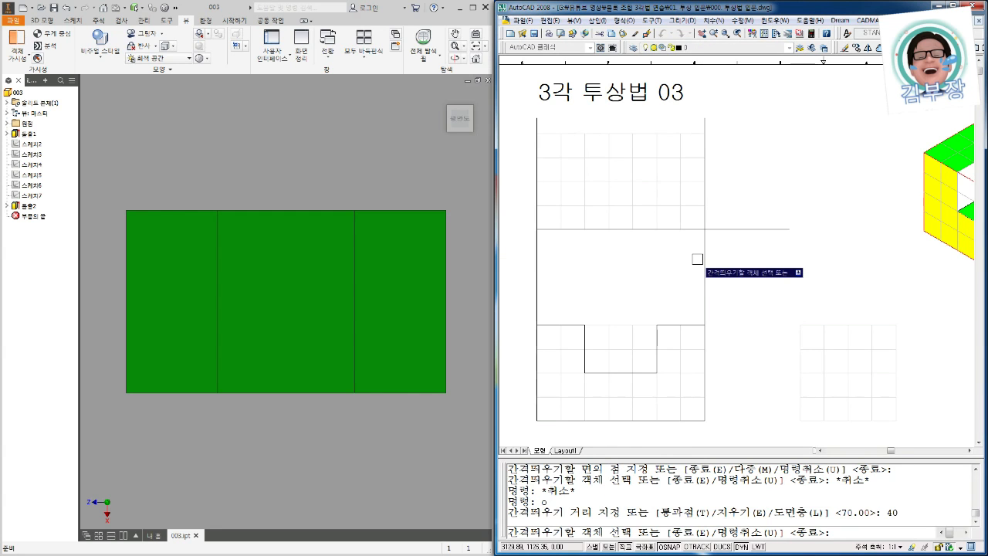
click(732, 228)
click(746, 184)
key(Escape)
key(Escape)
- Draw the top view's outline as a rectangle between opposite intersections of the construction lines, starting at the upper left one
text(rec)
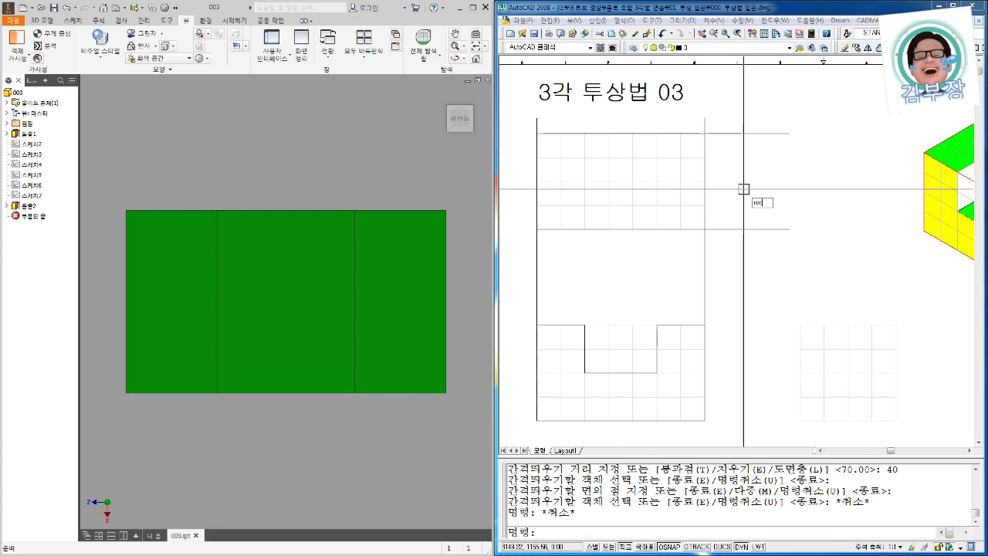
key(Return)
click(536, 133)
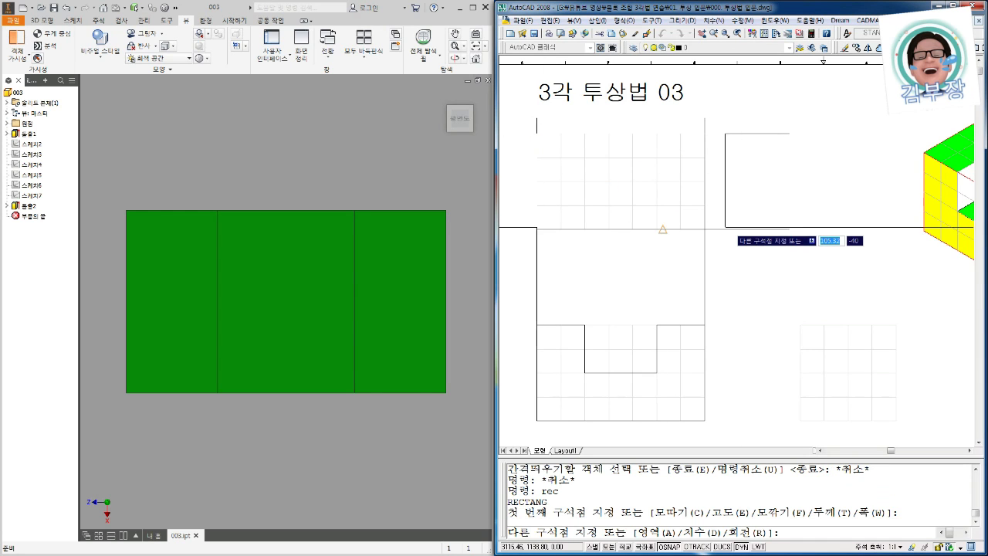
key(Escape)
- Erase the two horizontal and two vertical construction lines around the top view rectangle
text(e)
key(Return)
click(739, 247)
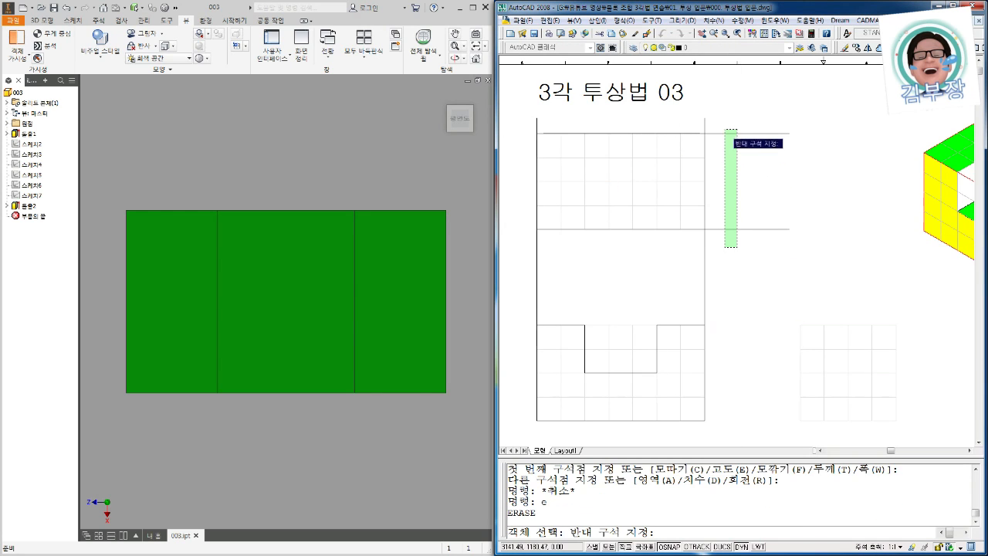
click(721, 132)
key(Return)
key(Return)
click(749, 262)
click(682, 285)
key(Return)
key(Return)
click(603, 271)
click(531, 297)
key(Return)
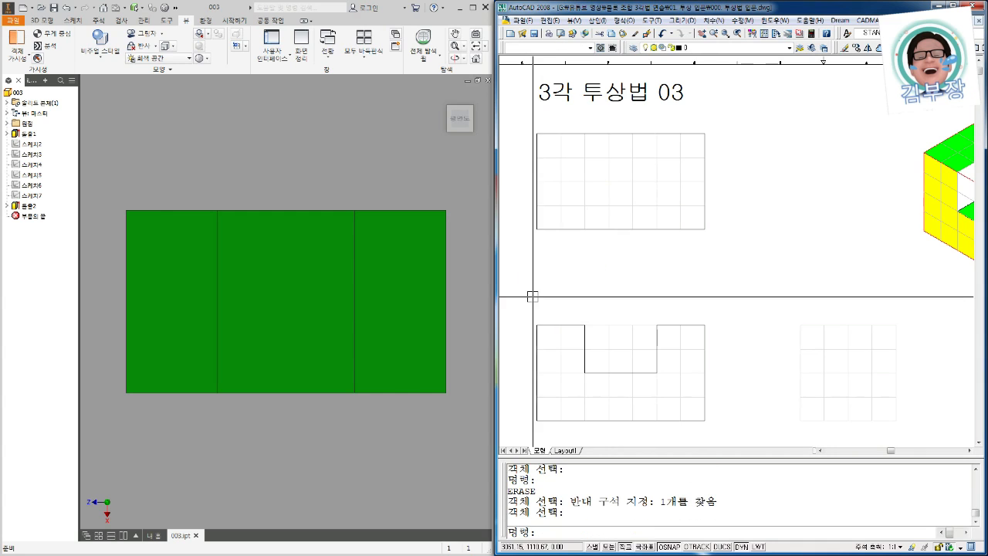
- Undo the erasing of the construction lines around the top view
text(u)
key(Return)
key(Return)
key(Return)
- Trim the construction lines extending beyond the top view's rectangle, using the crossing-selected lines as cutting edges
text(tr)
key(Return)
click(753, 279)
click(531, 122)
key(Return)
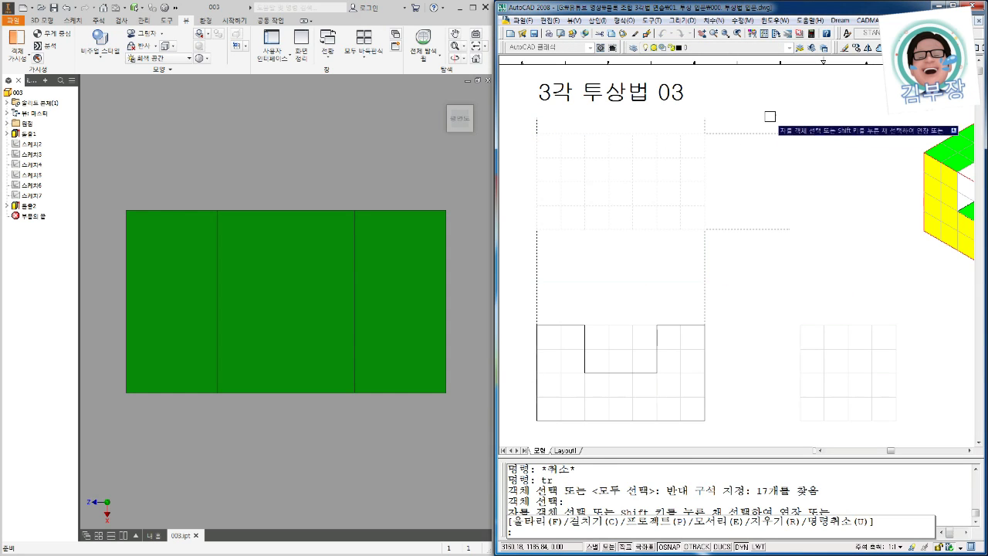
click(770, 116)
click(755, 239)
click(743, 257)
click(663, 272)
click(608, 264)
click(526, 299)
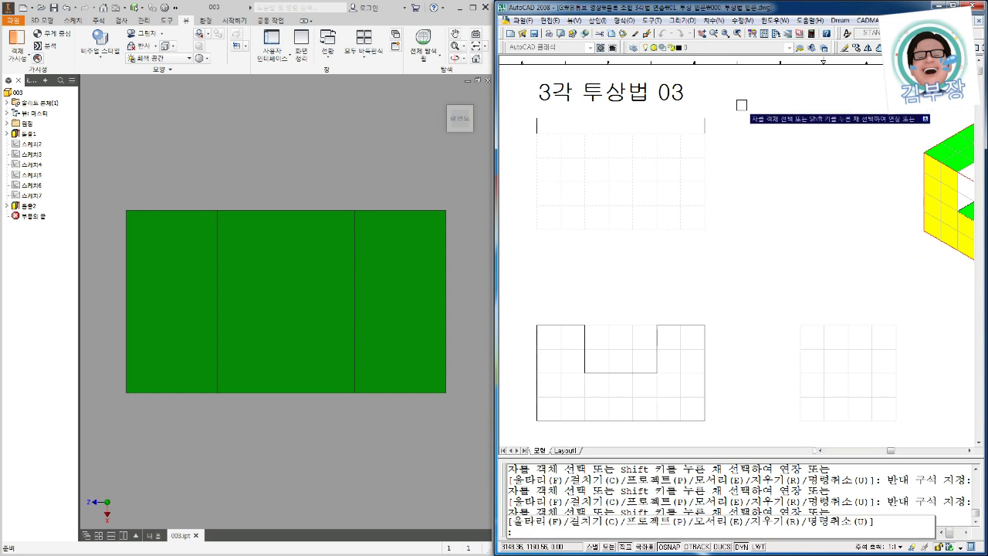
key(Escape)
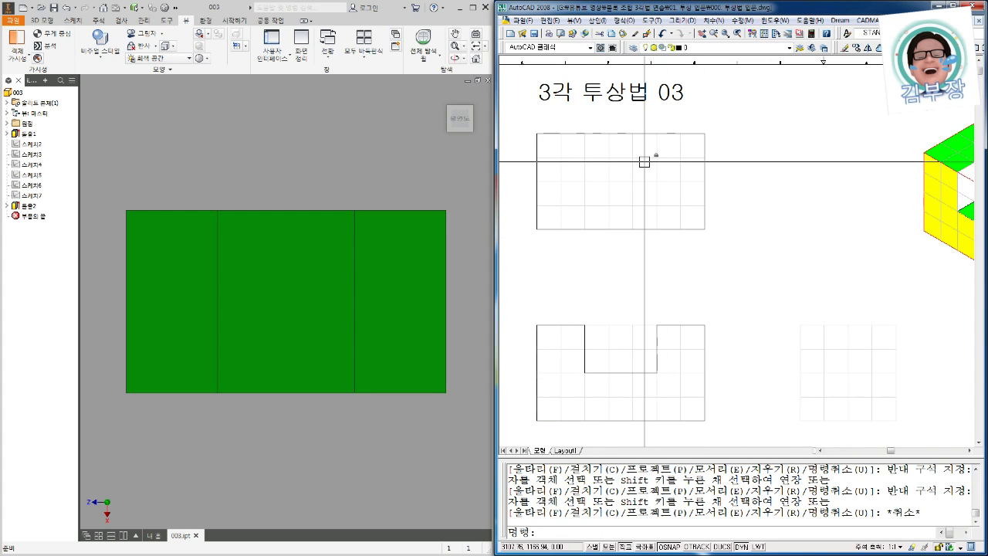
key(Escape)
- Draw two vertical projection lines from the front view's upper notch corners up past the top view
text(l)
key(Return)
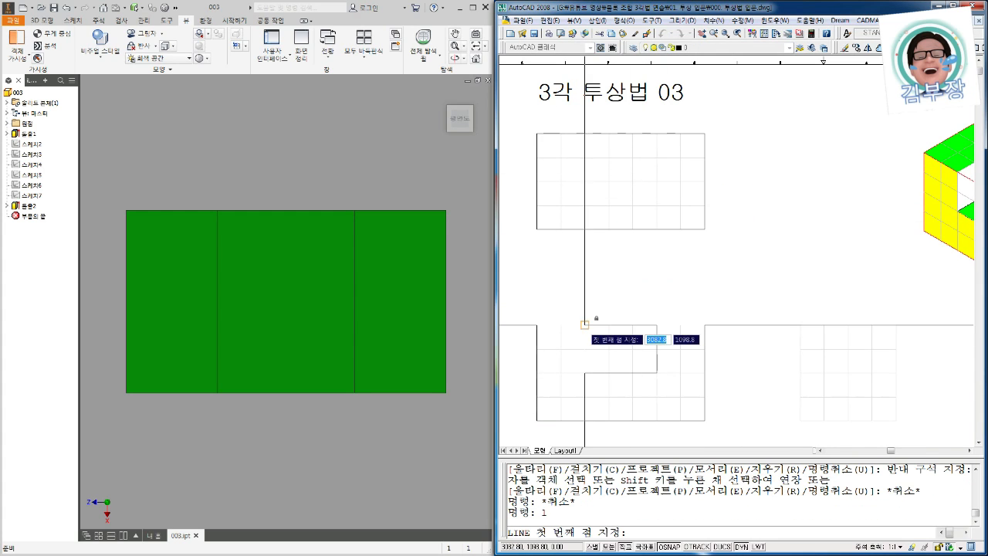
click(584, 324)
click(585, 110)
key(Return)
key(Return)
click(657, 329)
click(657, 96)
key(Escape)
- Trim both notch projection lines to the top view's upper and lower edges
text(tr)
key(Return)
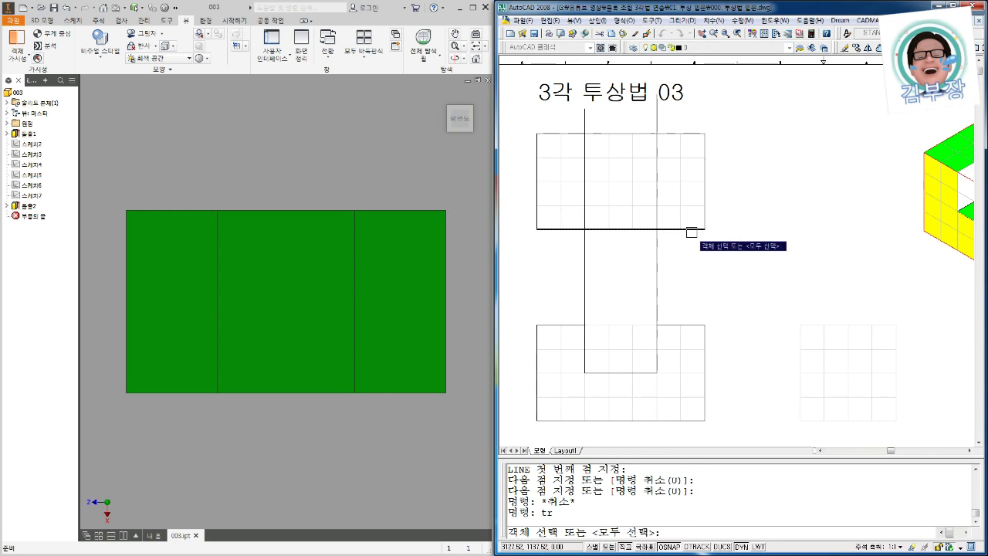
click(692, 232)
click(692, 135)
key(Return)
click(607, 117)
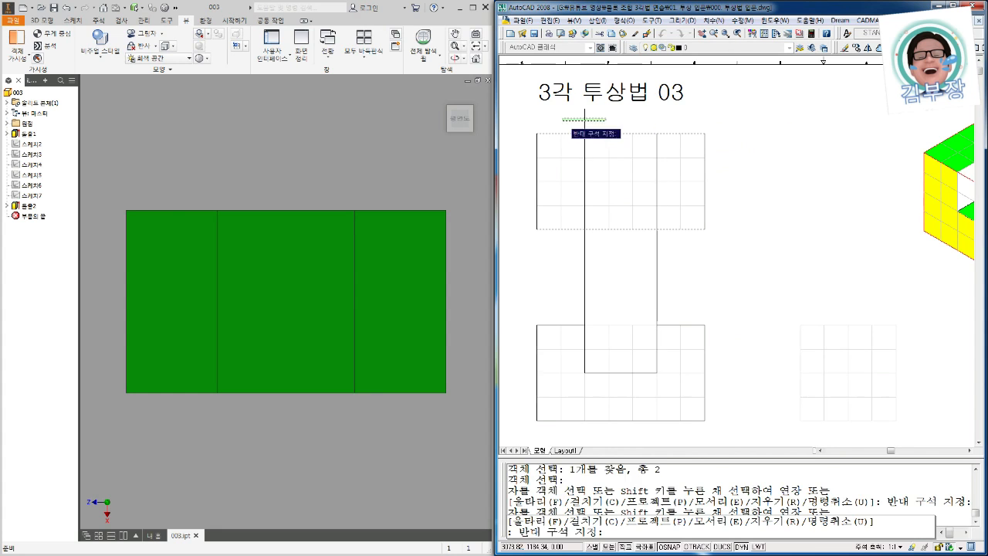
click(564, 121)
click(568, 277)
key(Escape)
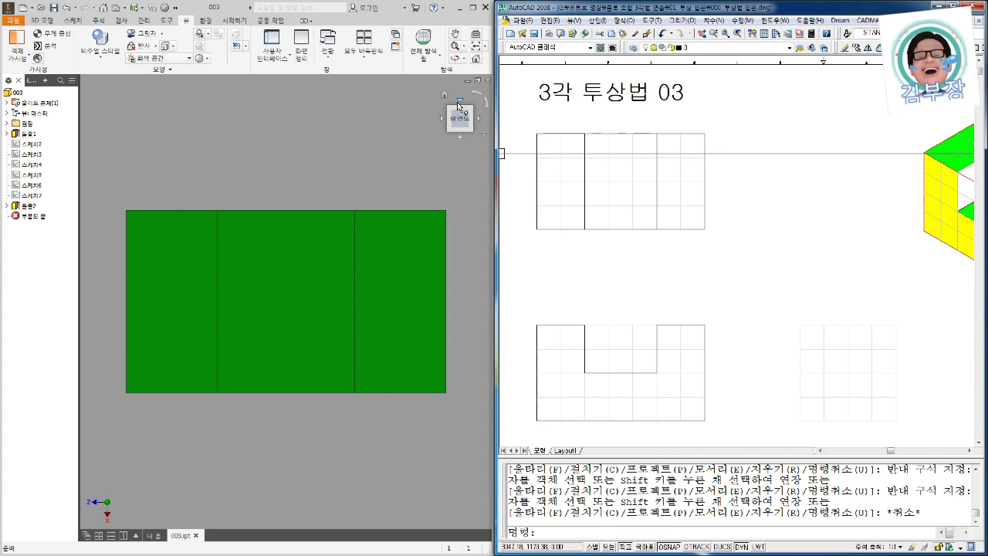
- Examine the block's isometric and top views in Inventor, and review the whole 3각 투상법 03 sheet in AutoCAD
click(445, 95)
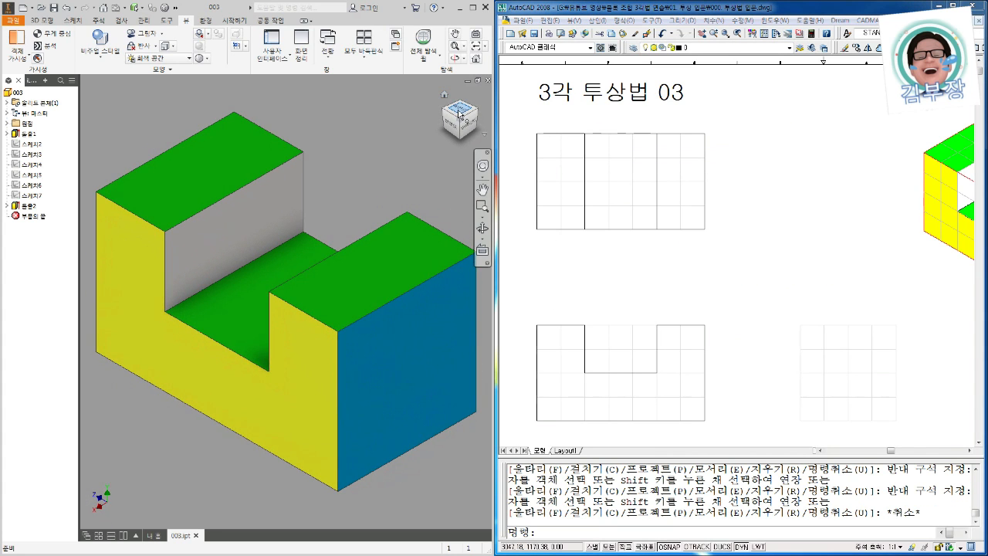
click(452, 118)
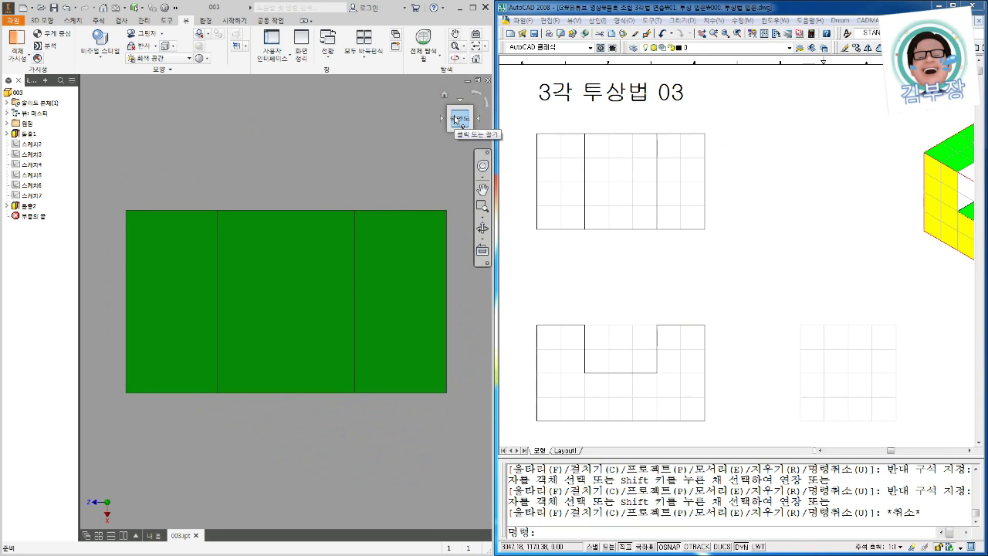
click(738, 193)
scroll(737, 193, down, 4)
key(Escape)
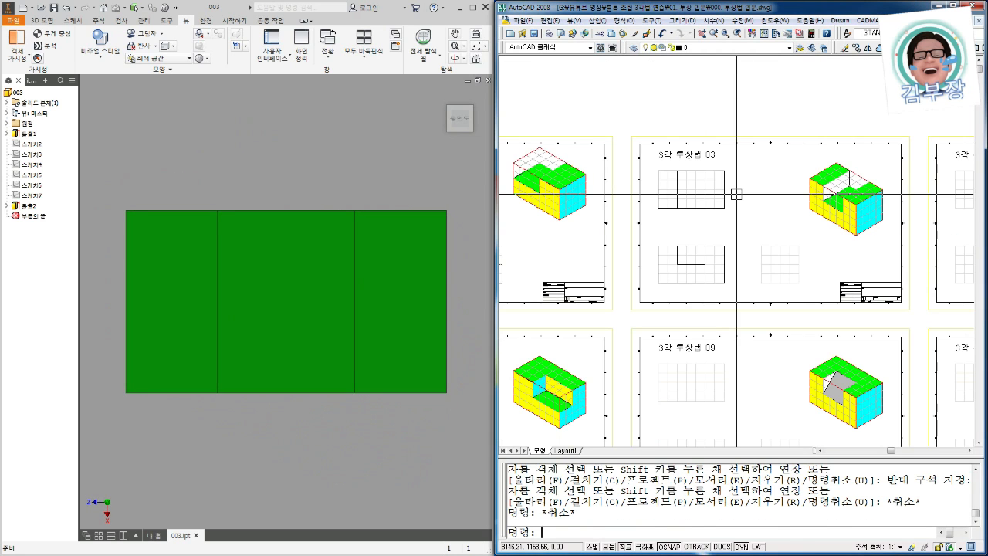
text(z)
key(space)
click(642, 145)
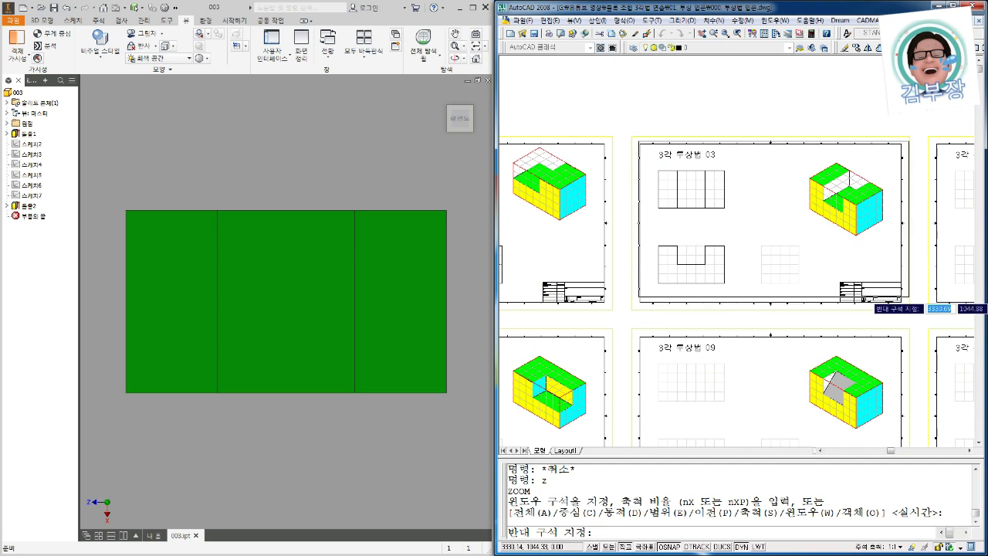
click(902, 305)
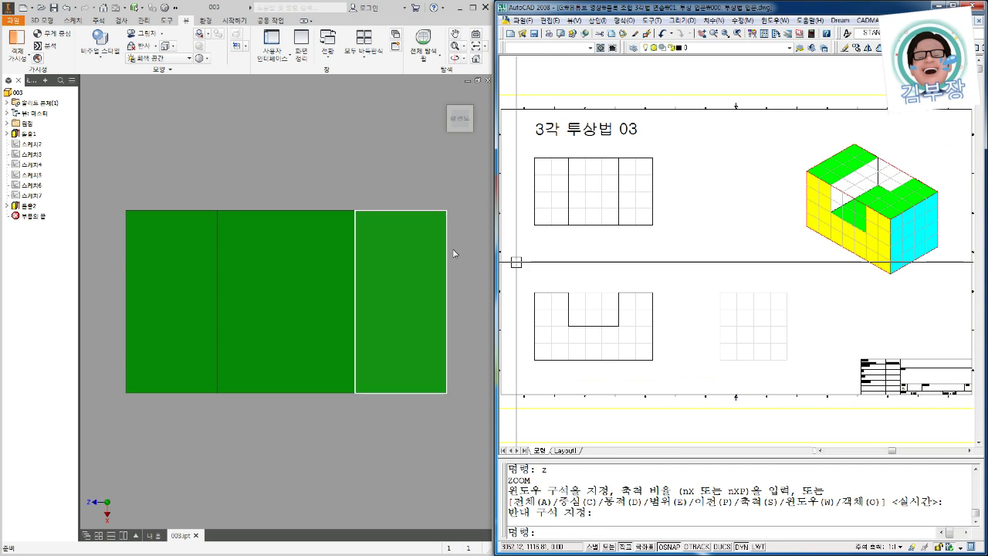
- Display the Inventor block shaded with hidden edges and show its right side view
click(446, 95)
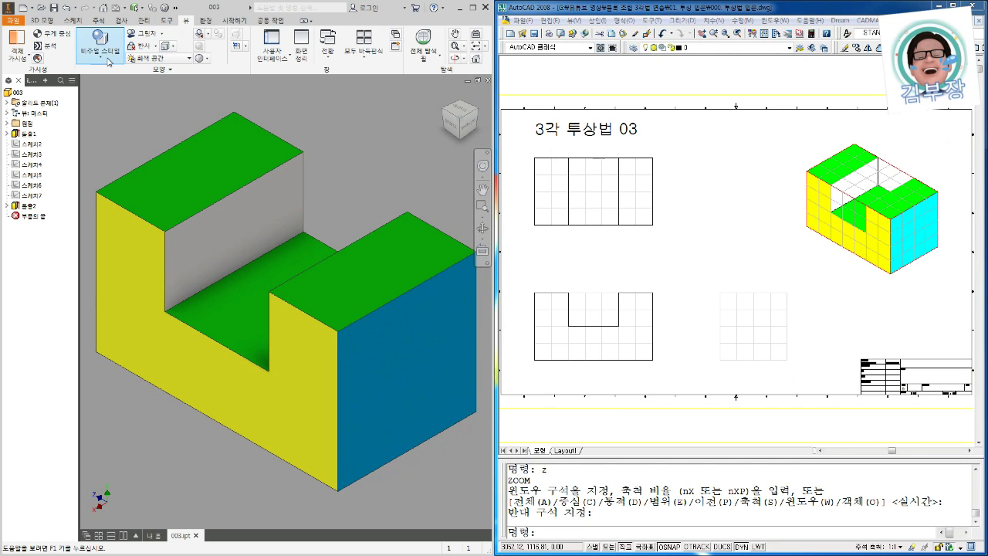
click(110, 61)
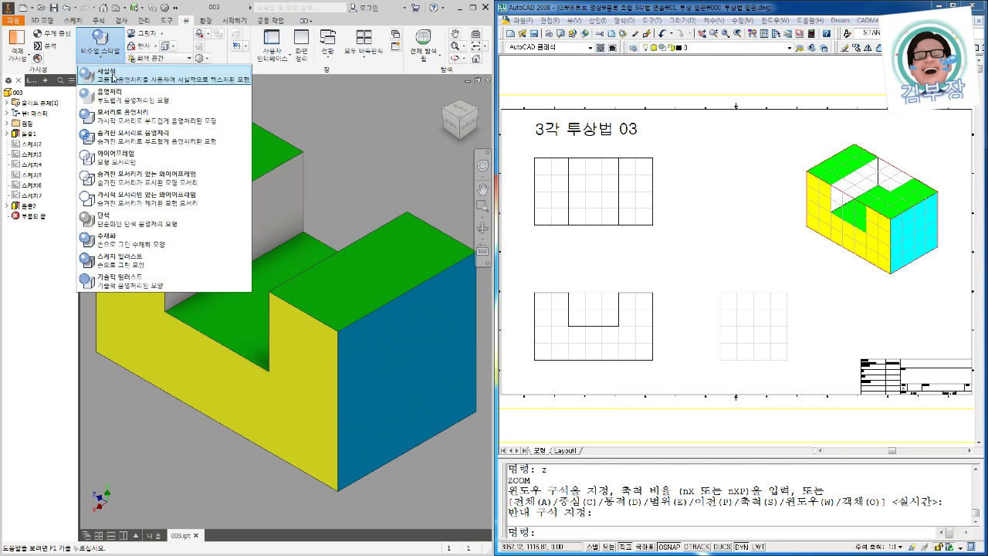
click(170, 142)
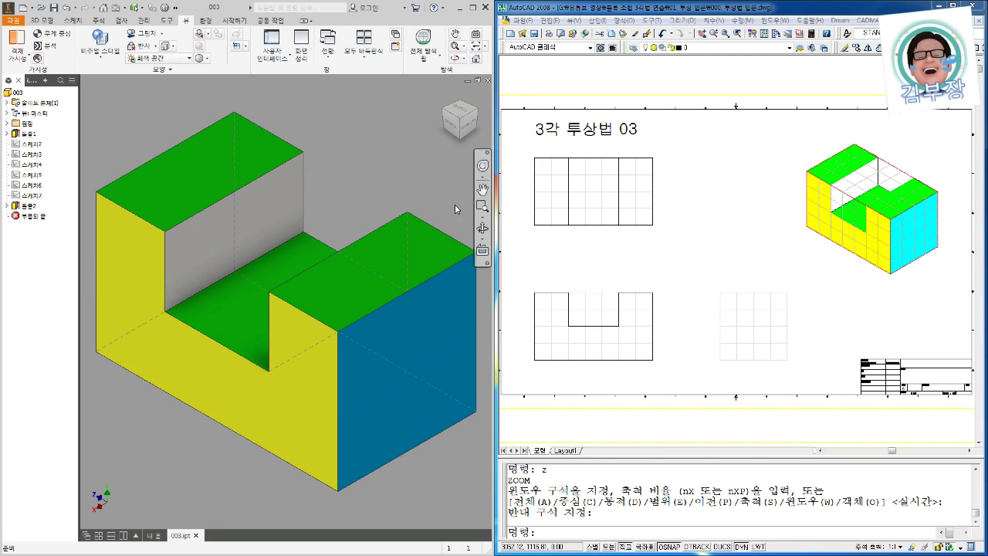
click(475, 131)
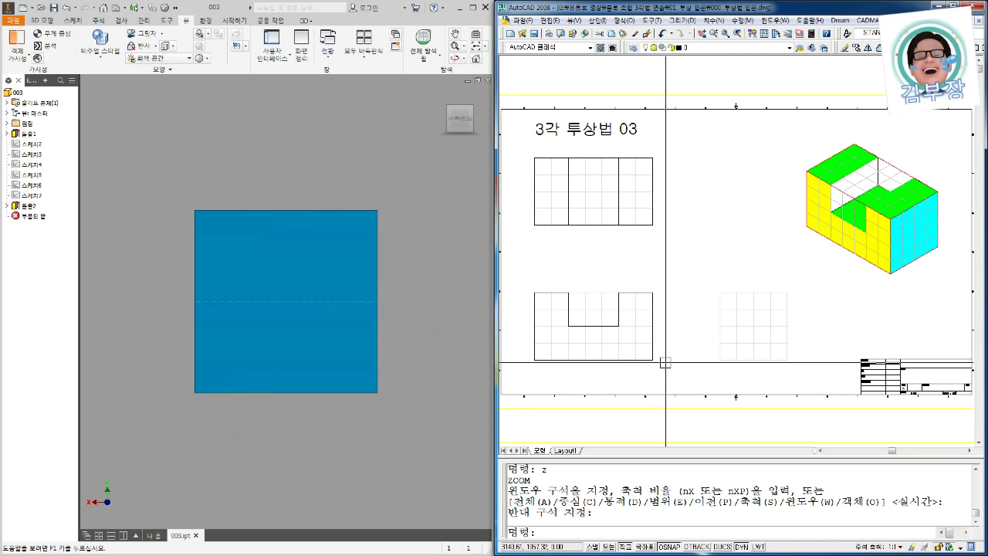
- Draw the side view's 40 by 40 square outline in AutoCAD, starting at the lower left corner of its grid
key(Escape)
key(Escape)
text(l)
key(Return)
click(719, 360)
text(40)
key(Return)
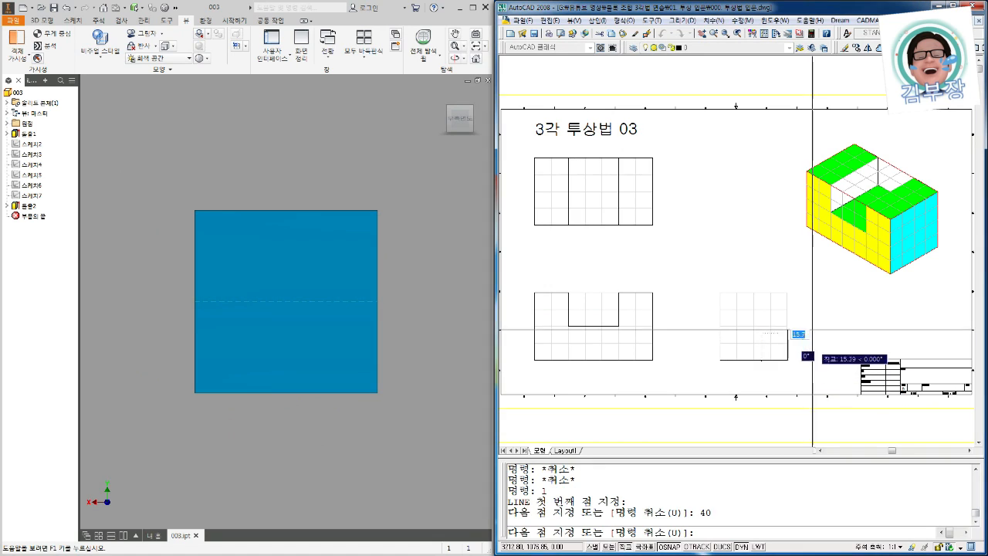
text(40)
key(Return)
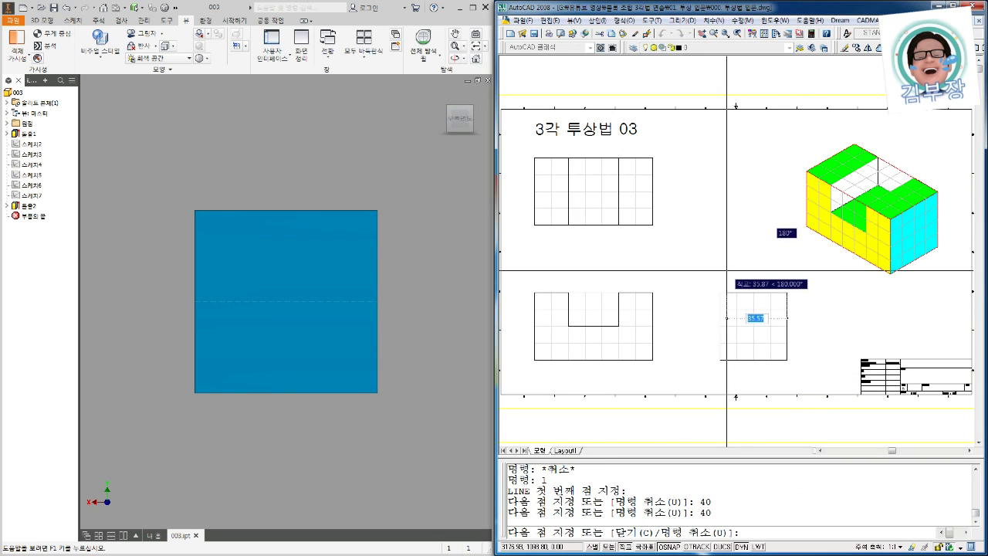
text(40)
key(Return)
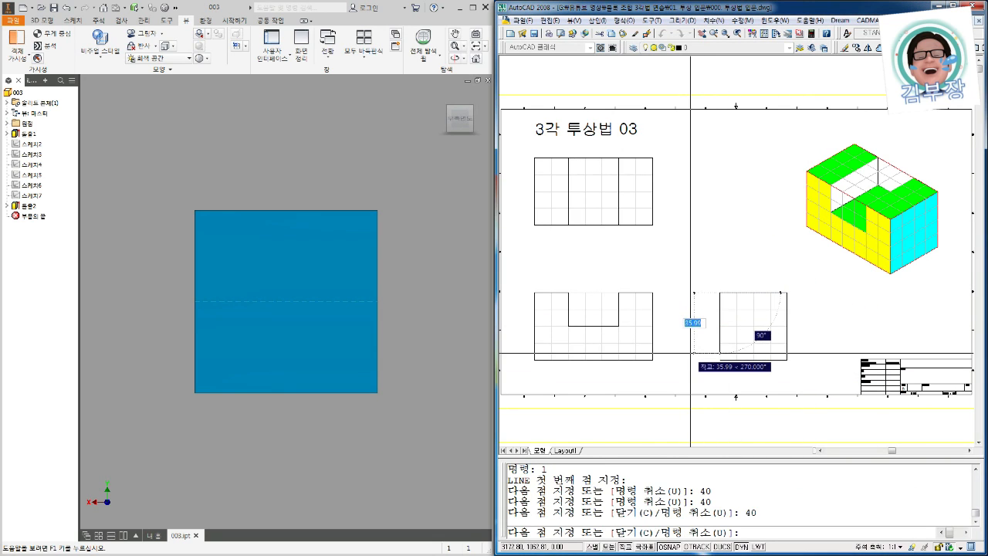
key(Escape)
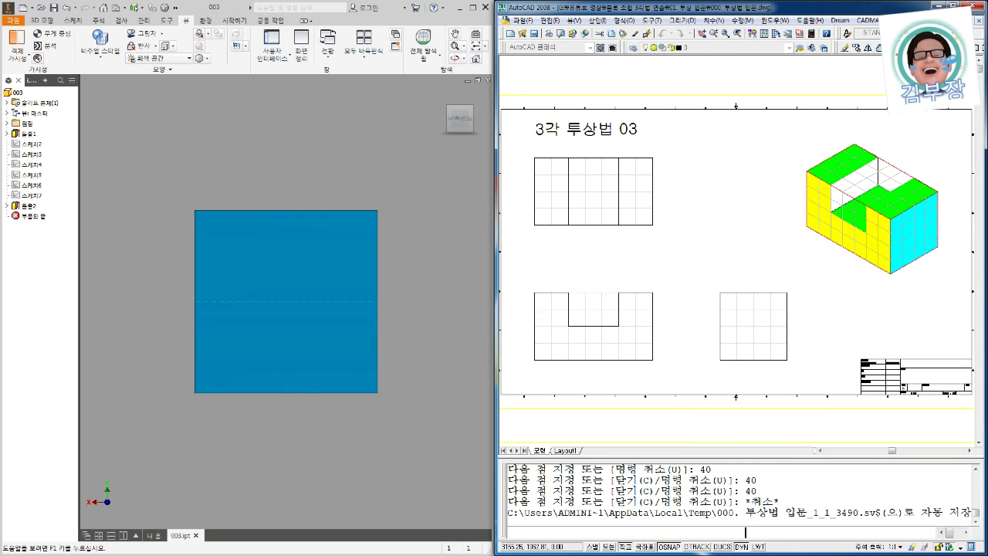
key(Escape)
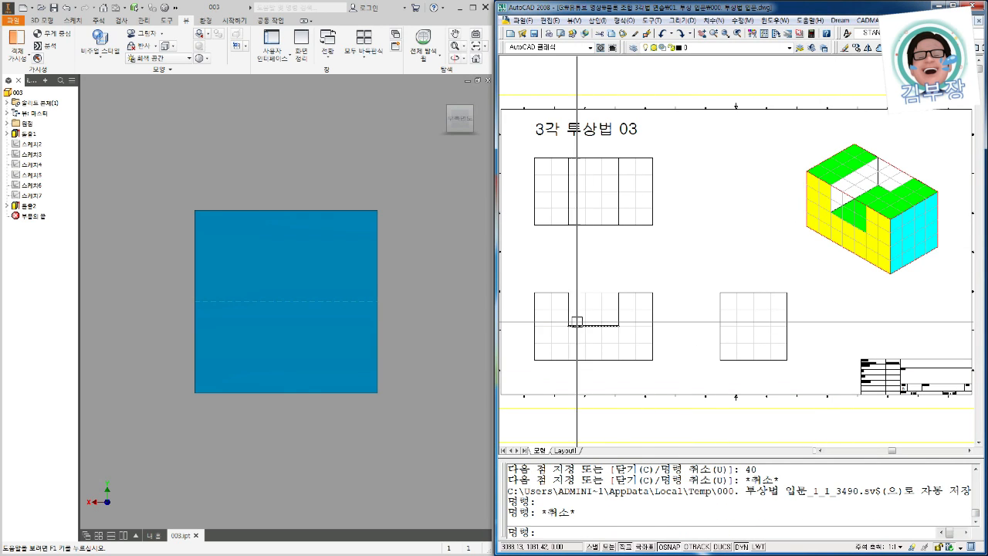
- Draw a horizontal projection line from the front view's notch floor to beyond the side view's right edge
text(l)
key(Return)
click(571, 326)
click(811, 325)
key(Return)
key(Escape)
- Trim the notch floor projection line to the side view's left and right edges
text(tr)
key(Return)
click(787, 320)
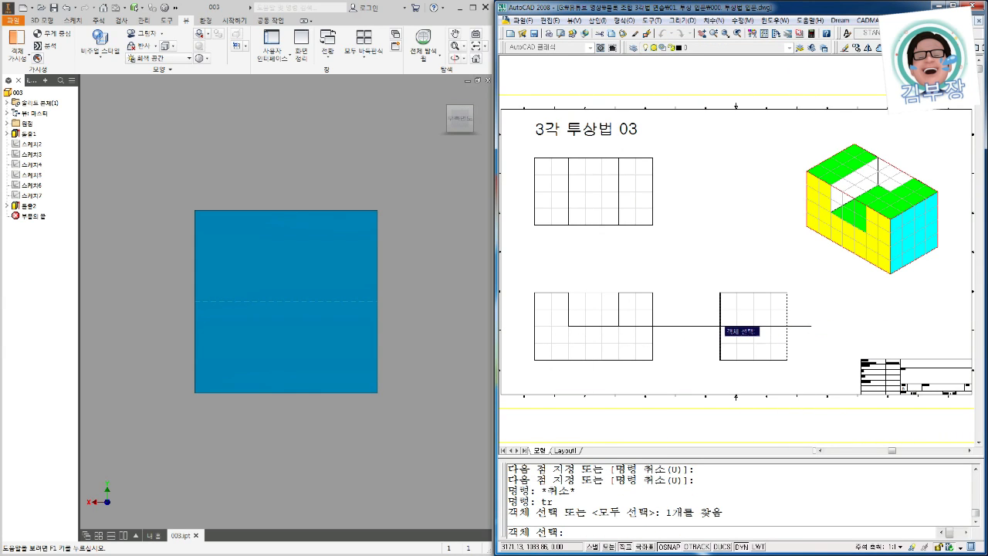
click(719, 317)
key(Return)
click(703, 315)
click(688, 342)
click(800, 339)
click(811, 315)
key(Escape)
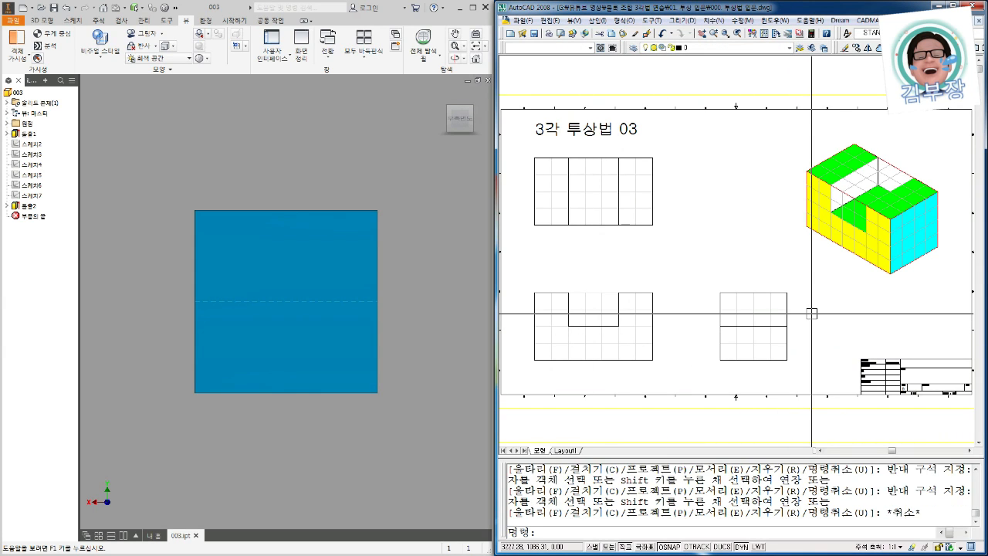
- Change the side view's middle horizontal line to layer hl
key(Escape)
text(change)
key(Return)
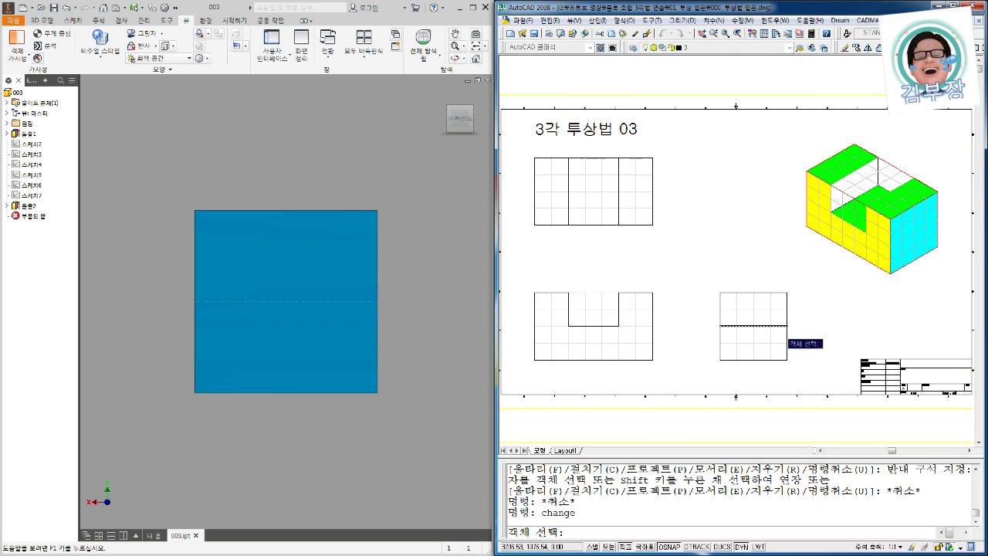
click(768, 329)
key(Return)
text(p)
key(Return)
text(la)
key(Return)
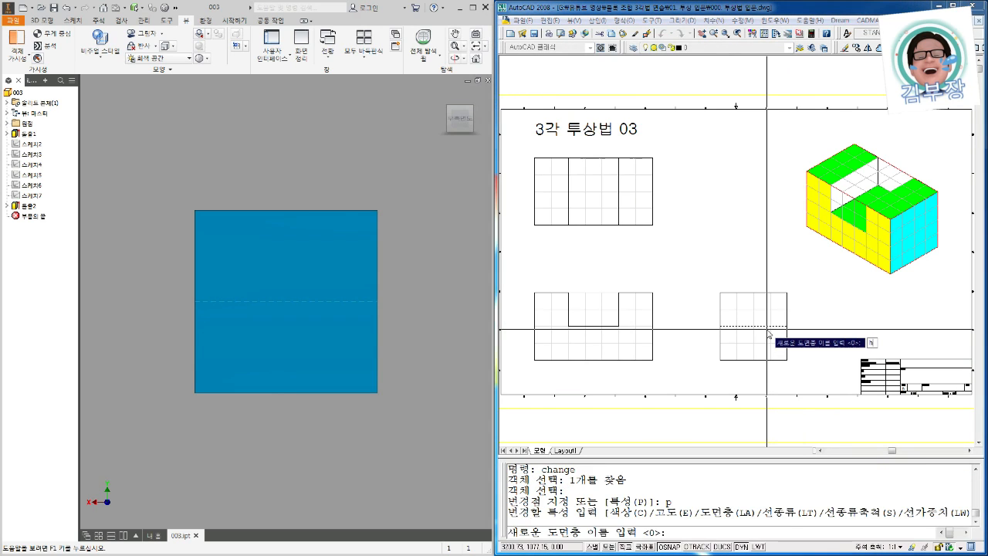
text(hl)
key(Return)
key(Escape)
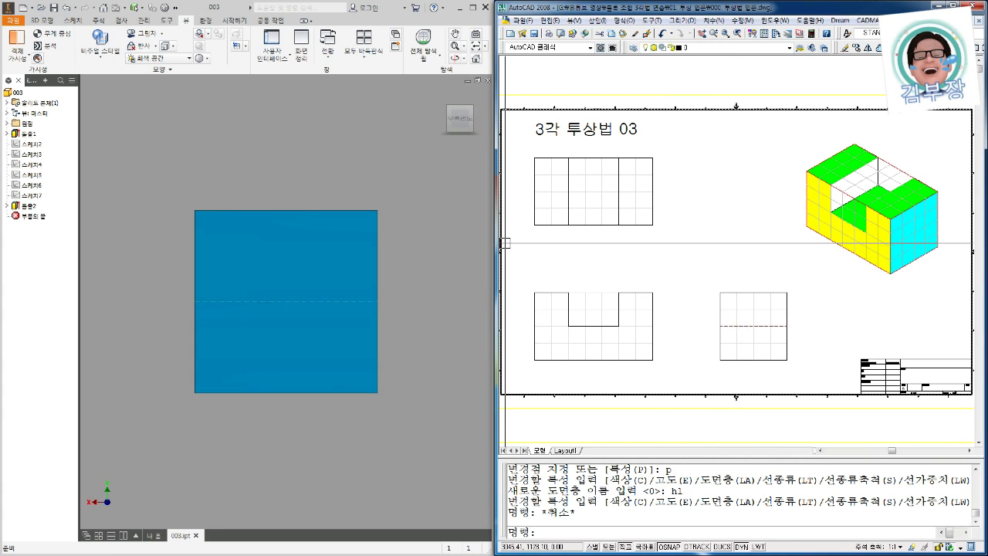
- Compare the block's front, top and right side views in Inventor with the three drawn views
click(444, 96)
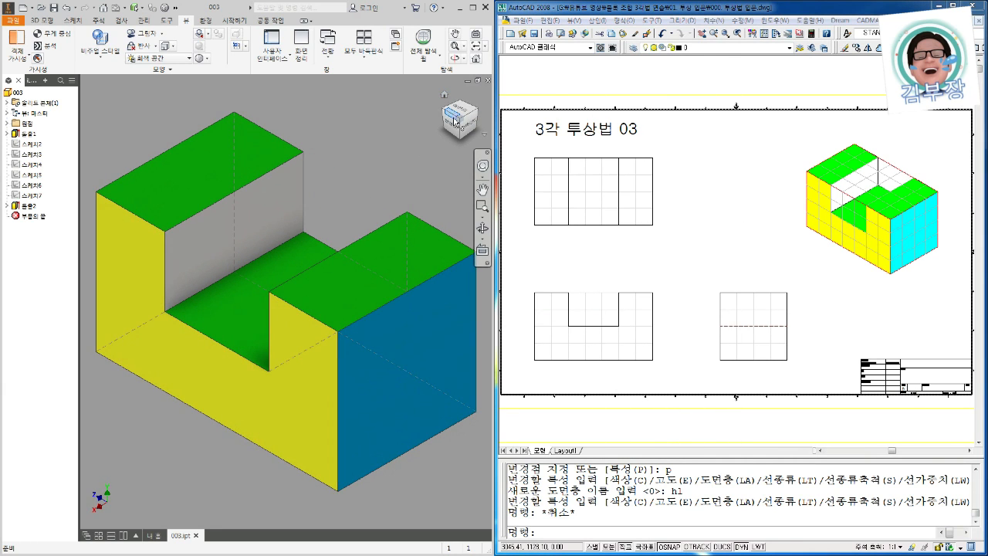
click(454, 125)
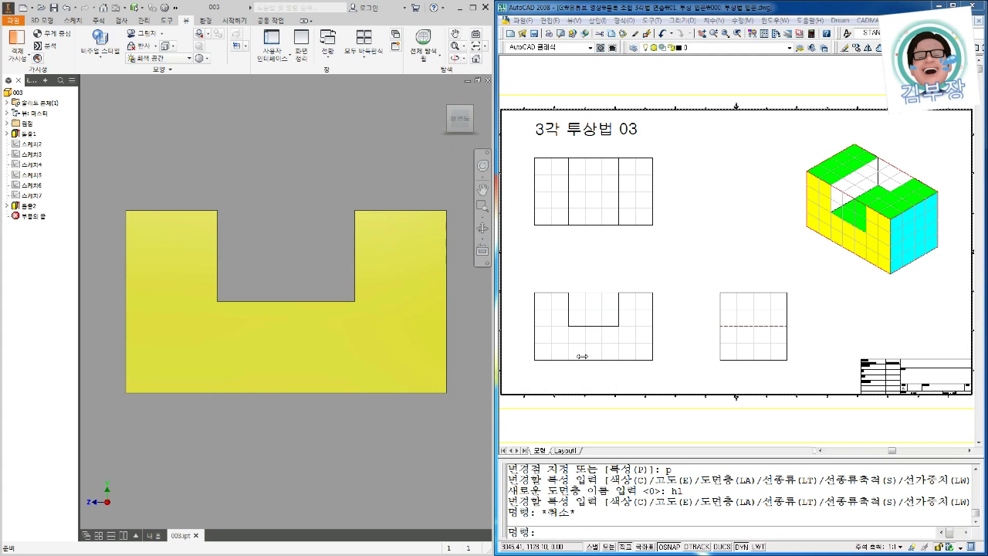
click(444, 97)
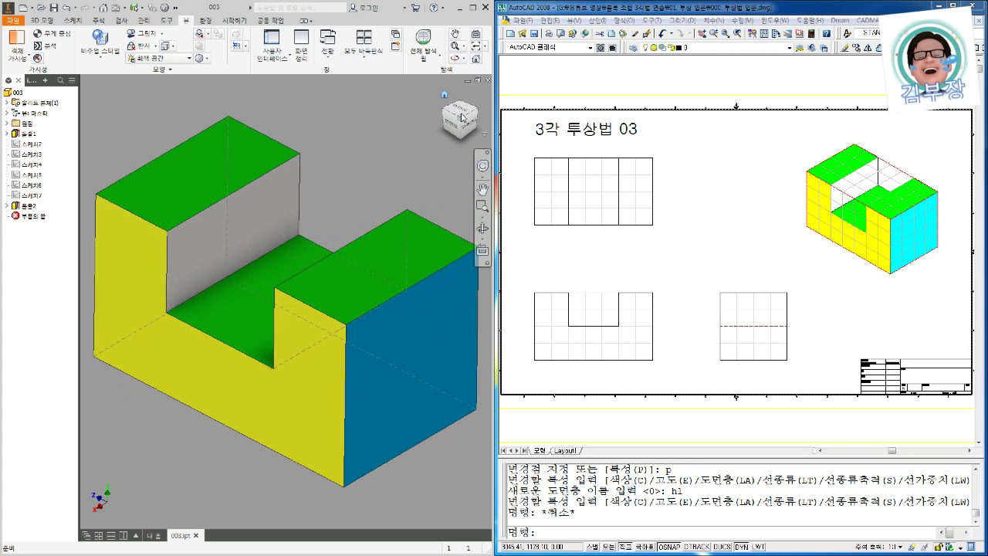
click(458, 112)
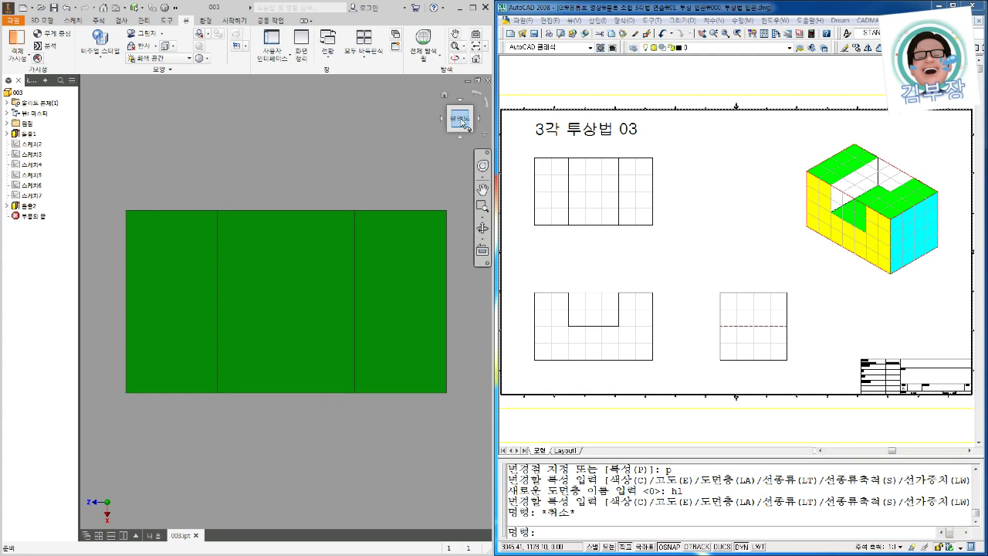
click(447, 94)
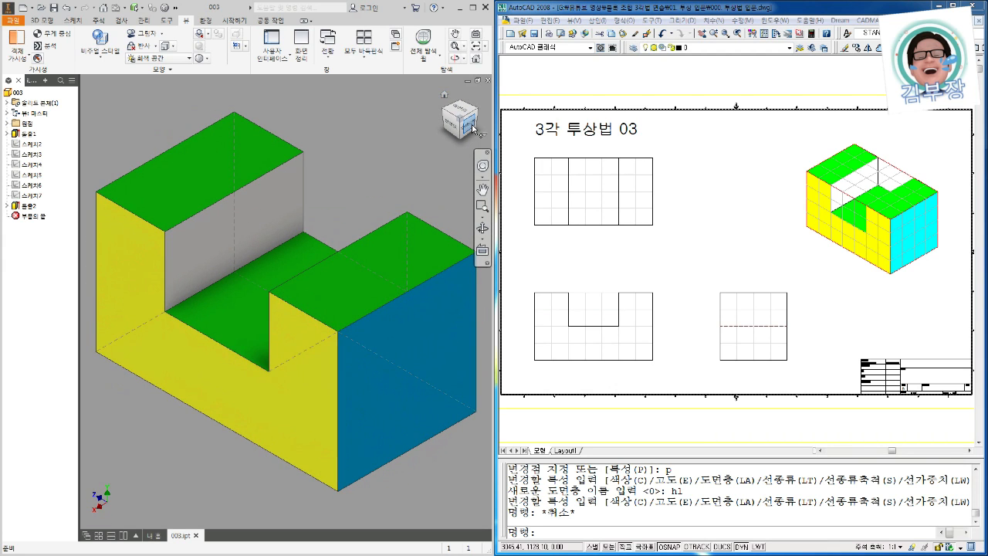
click(471, 125)
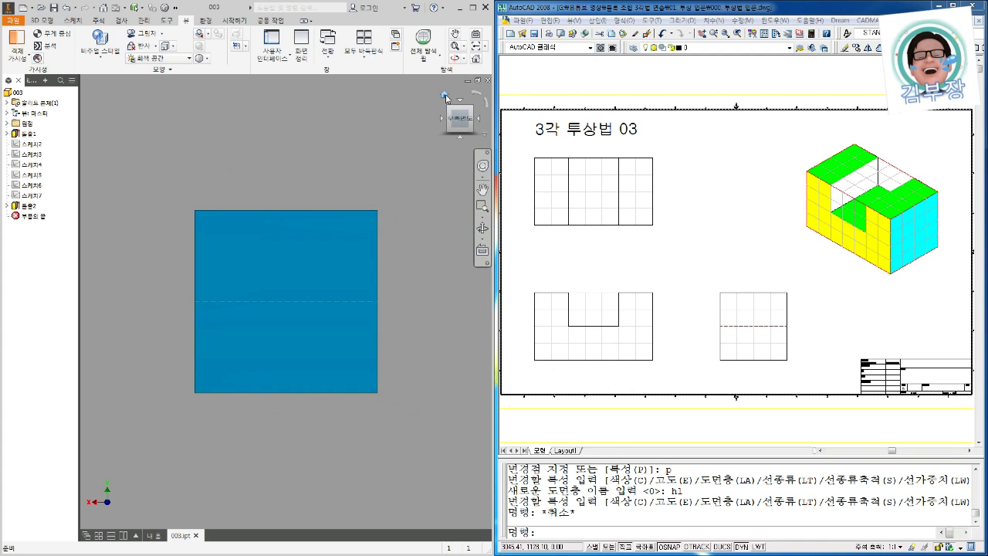
click(445, 96)
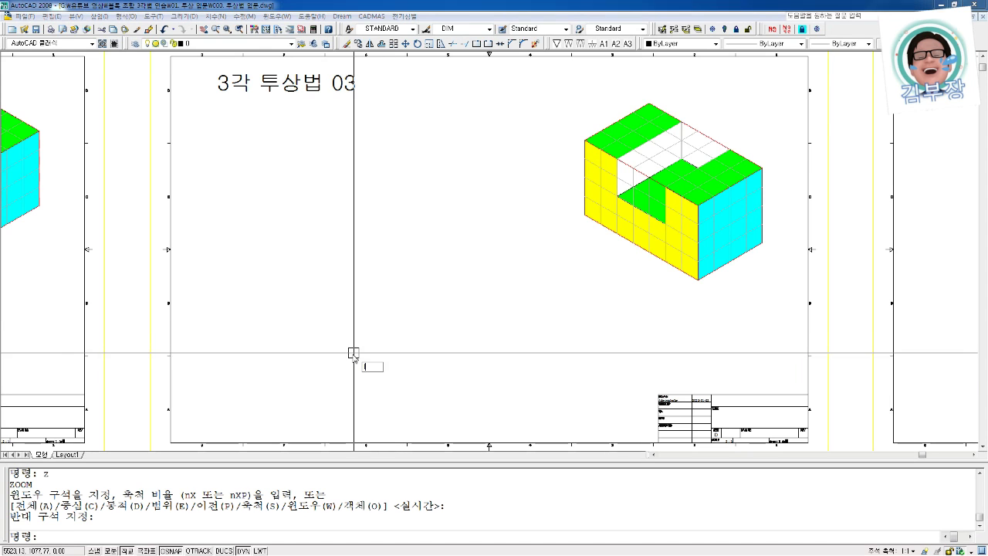
text(l)
key(Return)
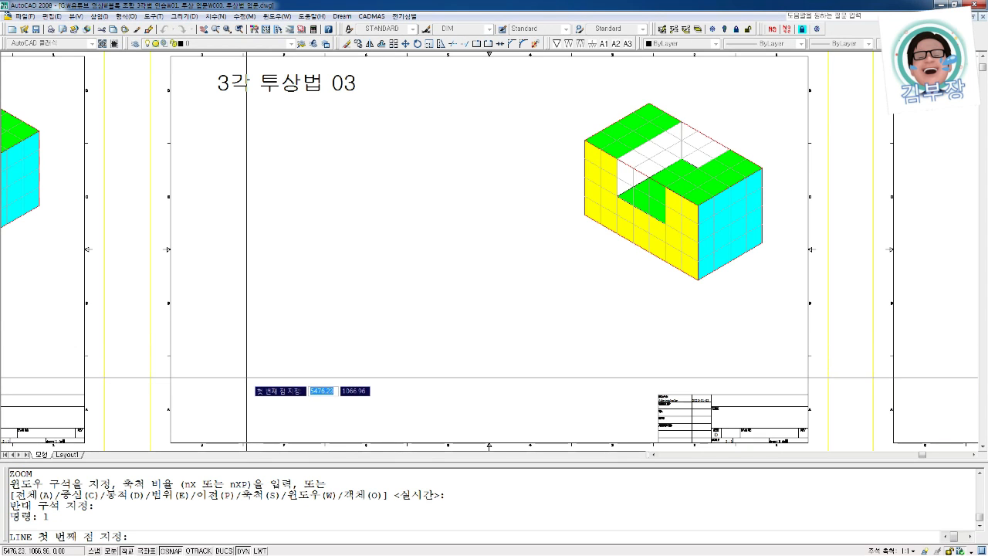
click(247, 377)
text(70)
key(Return)
key(Escape)
key(Return)
click(251, 380)
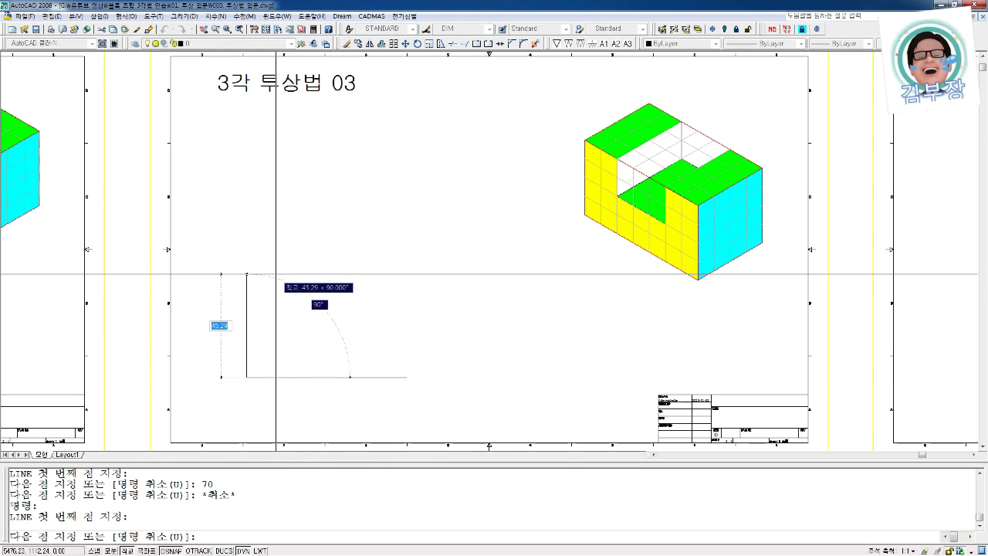
text(44)
key(Escape)
key(Escape)
text(e)
key(Return)
click(289, 352)
click(264, 390)
key(Return)
key(Escape)
key(Escape)
- Draw a 70 by 40 rectangle for the front view in the lower part of the 3각 투상법 03 sheet
text(rec)
key(Return)
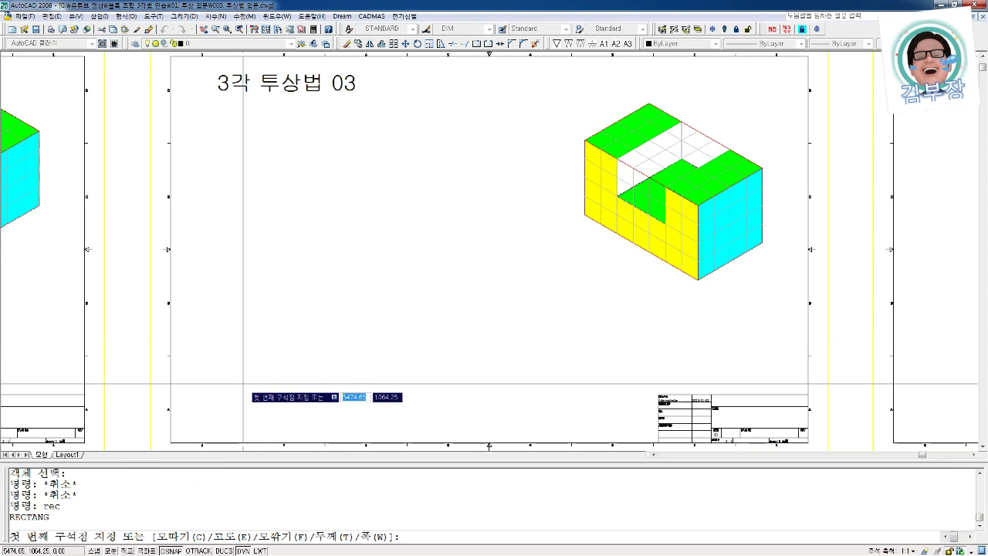
click(243, 383)
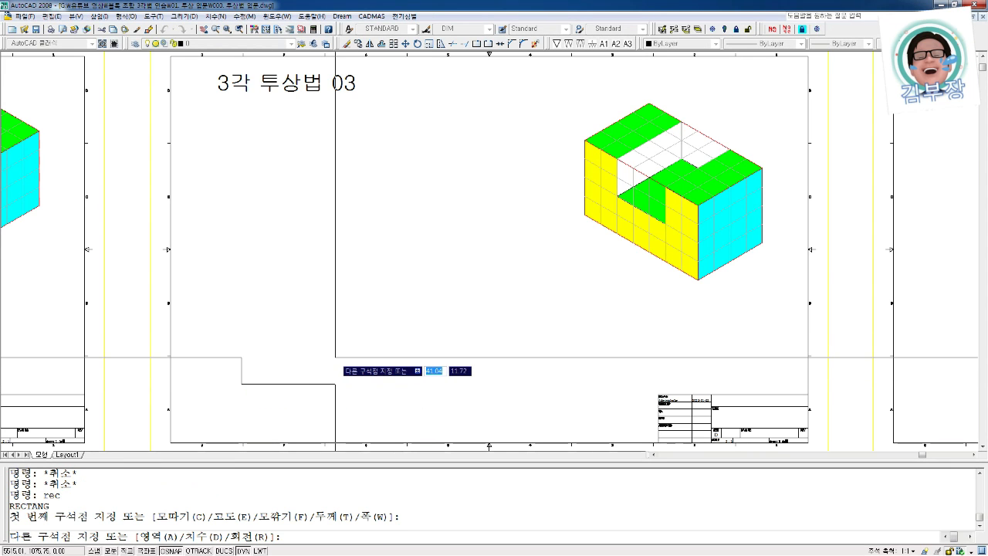
key(F8)
text(@70,40)
key(Return)
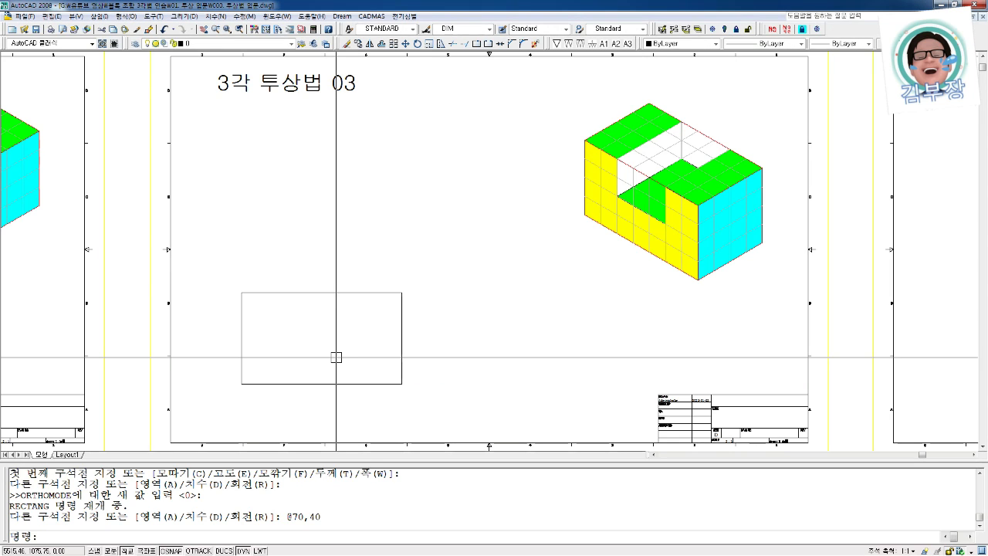
key(Escape)
key(Escape)
key(Escape)
- Explode the front view rectangle into separate lines
text(x)
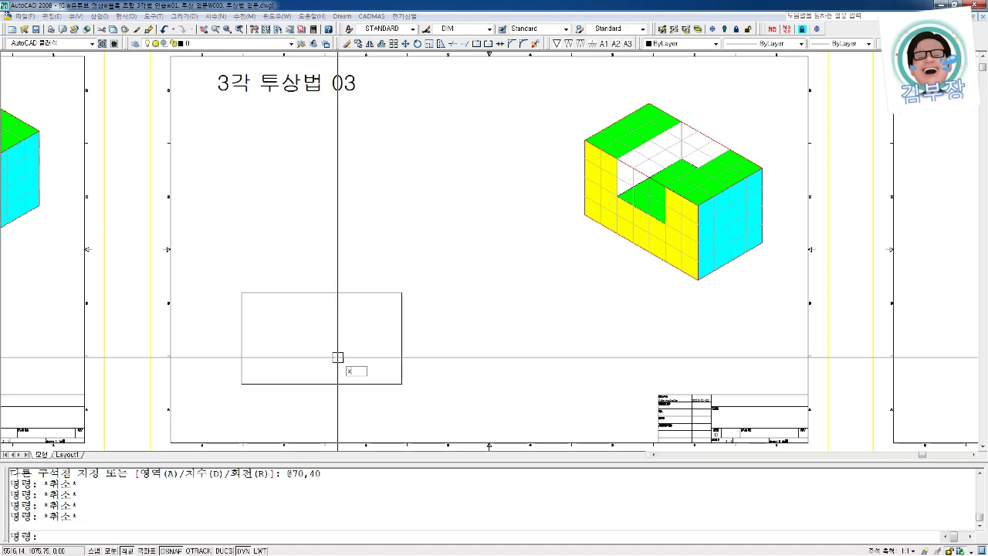
key(Return)
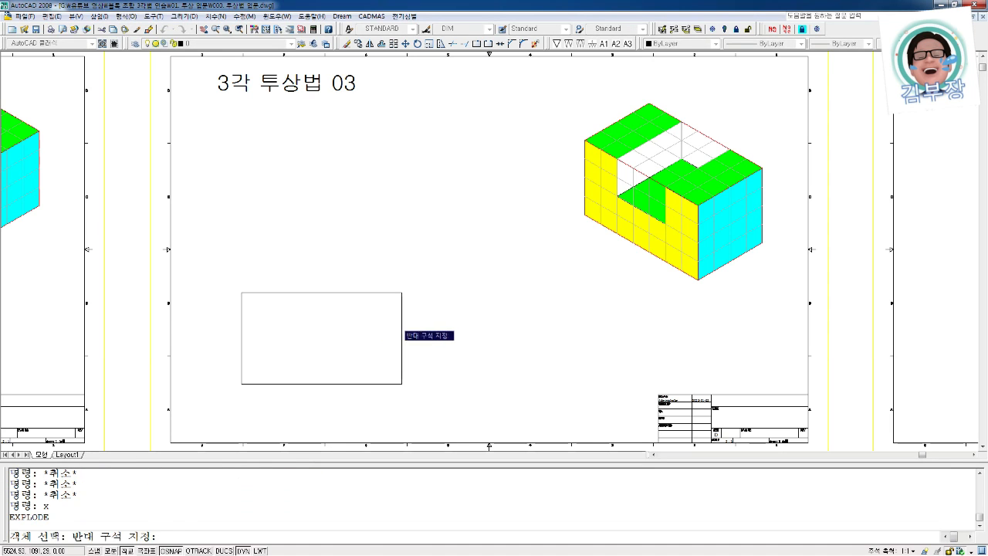
click(306, 325)
key(Escape)
key(Escape)
key(Escape)
- Offset the front view's left and right edges inward by 20 and its top edge downward by 20
text(o)
key(Return)
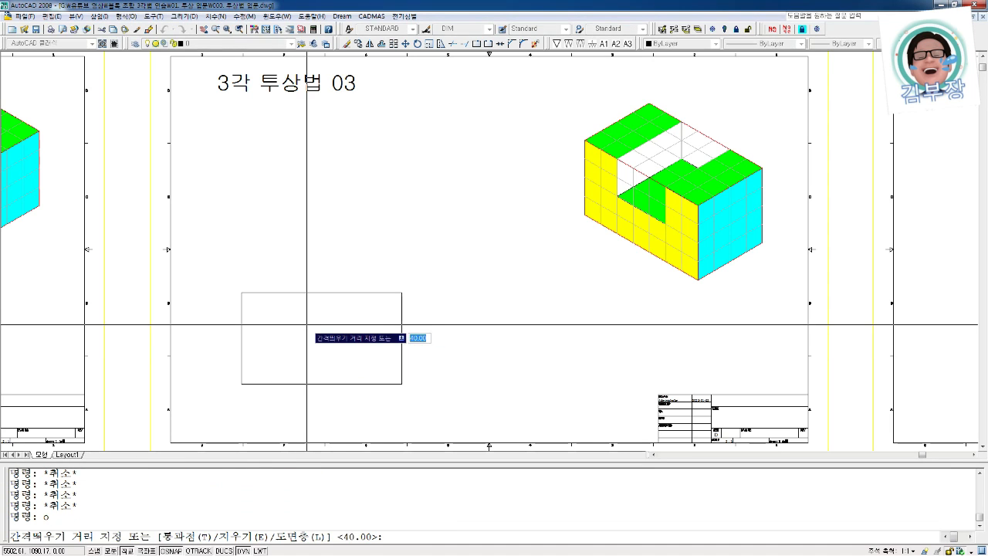
text(20)
key(Return)
click(400, 310)
click(251, 325)
click(241, 325)
click(343, 323)
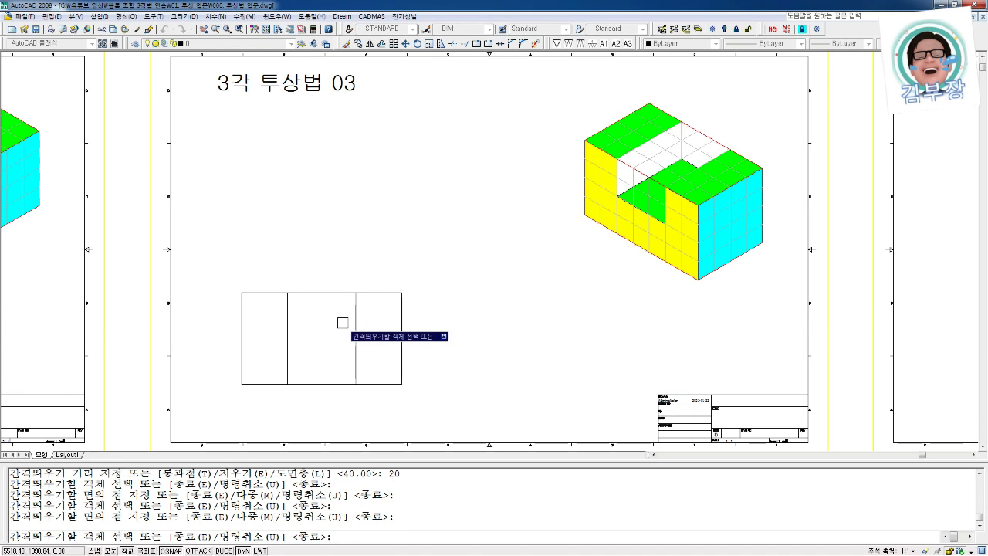
click(336, 293)
click(321, 341)
key(Escape)
key(Escape)
- Trim the front view's lines to leave a U-shaped outline with a rectangular notch in its top edge
text(tr)
key(Return)
click(369, 350)
click(274, 268)
key(Return)
click(318, 268)
click(301, 312)
click(370, 353)
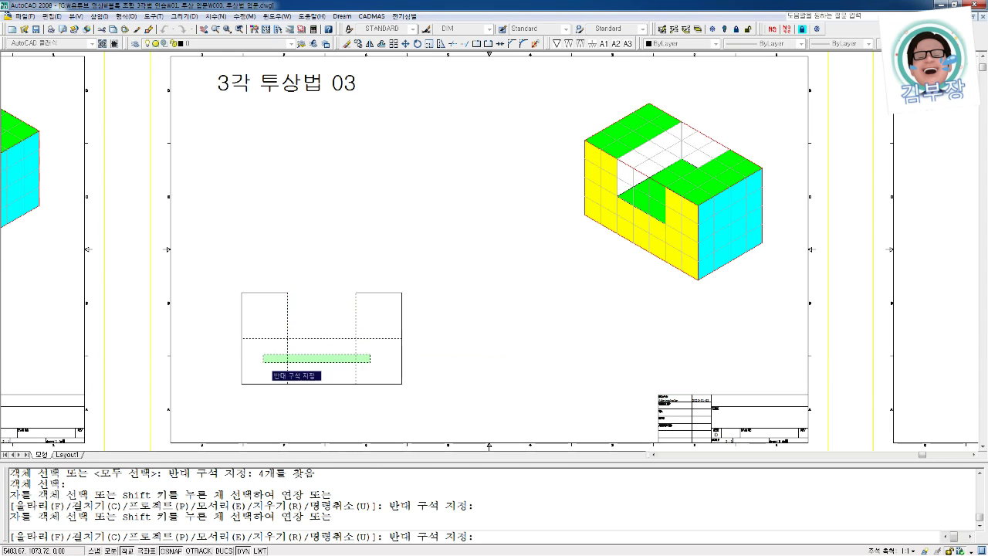
click(262, 362)
click(263, 358)
click(256, 334)
click(378, 349)
key(Escape)
key(Escape)
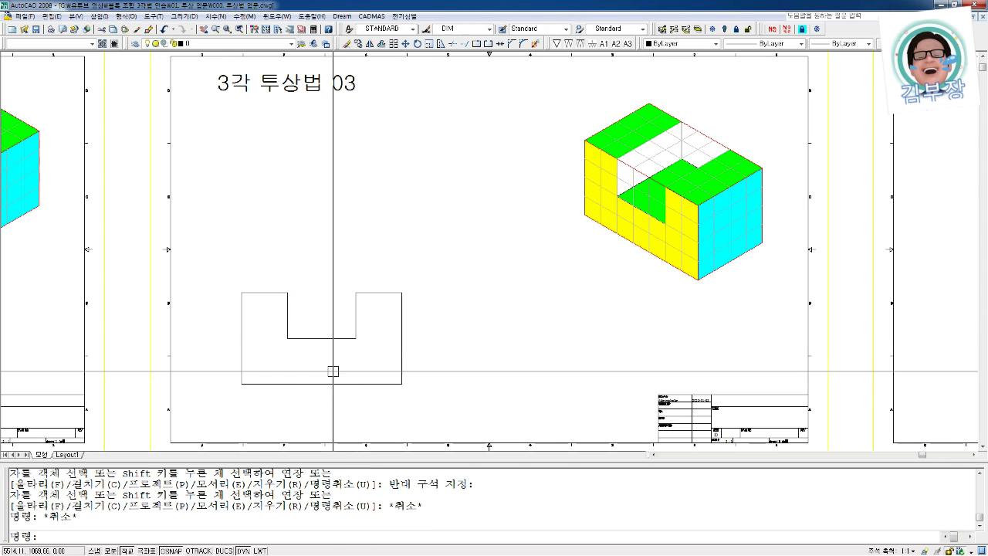
- Copy the notched front view straight up into the top view's area
key(Return)
click(227, 275)
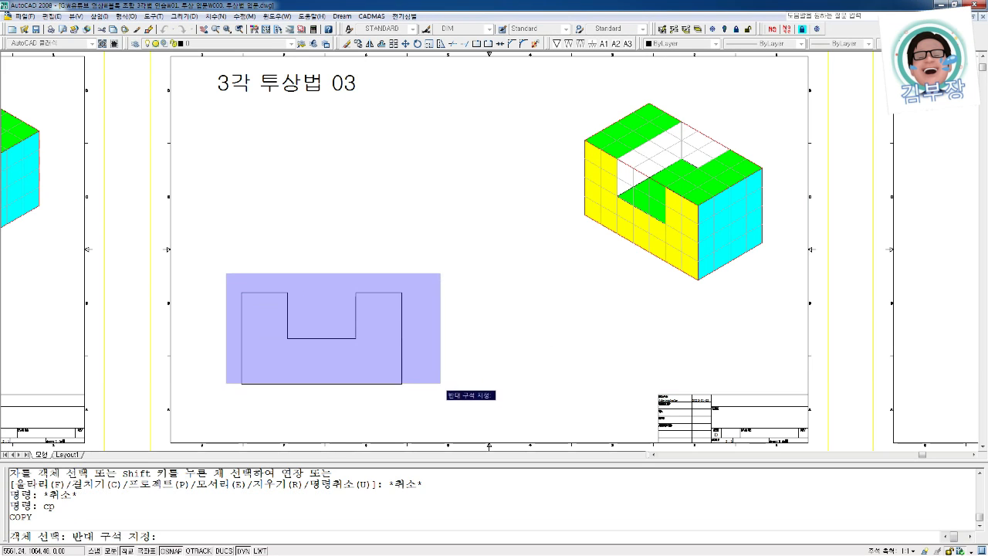
click(453, 399)
key(Return)
click(455, 395)
click(455, 258)
key(Escape)
- Erase the notch floor line from the upper copy
text(e)
key(Return)
click(363, 222)
key(Escape)
key(Escape)
key(e)
key(Return)
click(313, 188)
click(305, 207)
key(Return)
key(Escape)
key(e)
key(Return)
click(370, 169)
click(354, 134)
key(Return)
key(Escape)
key(Escape)
text(u)
key(Return)
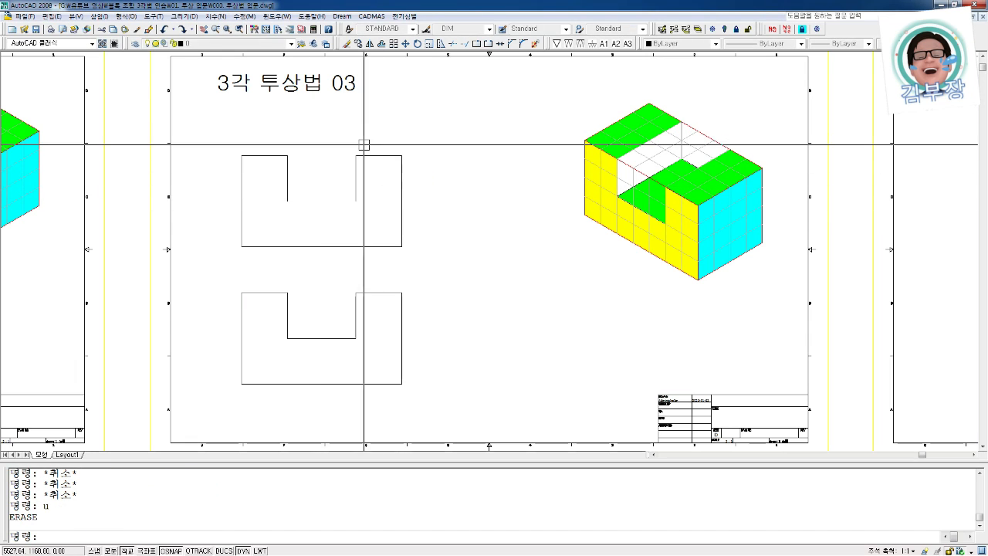
- Erase the short top edge segment to the right of the notch in the upper copy
key(Escape)
text(e)
key(Escape)
key(Escape)
key(e)
key(Return)
click(390, 168)
click(375, 143)
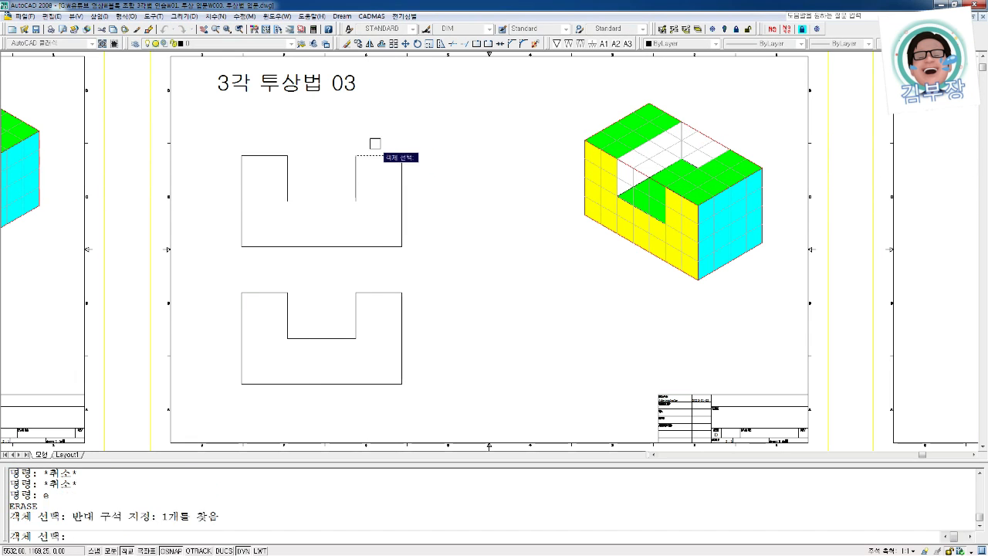
key(Return)
key(Escape)
- Extend the top view's remaining top edge segment across to its right edge
text(et)
key(Return)
click(415, 171)
click(395, 184)
key(Return)
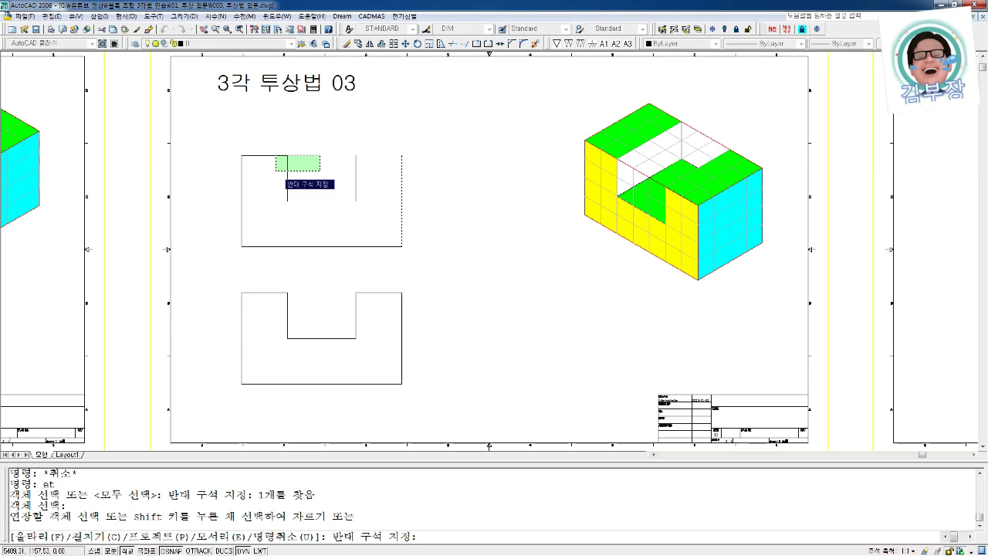
click(277, 170)
key(Escape)
- Extend the top view's two inner vertical lines down to its bottom edge
key(Return)
click(337, 217)
click(327, 249)
key(Return)
click(354, 219)
click(271, 180)
click(370, 182)
click(332, 207)
key(Escape)
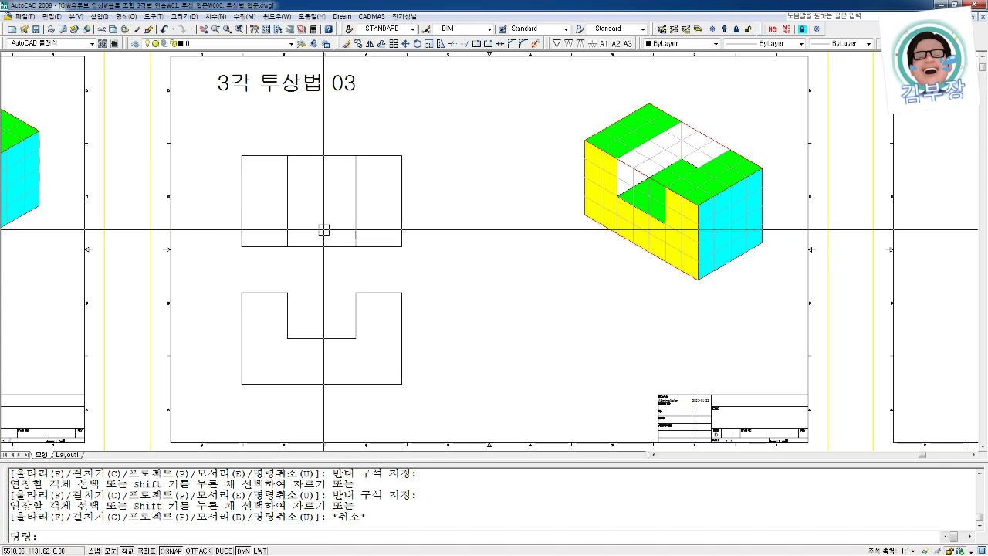
- Move the top view down so its lower right corner meets the front view's upper right corner
key(Escape)
key(Escape)
text(m)
key(Return)
click(230, 140)
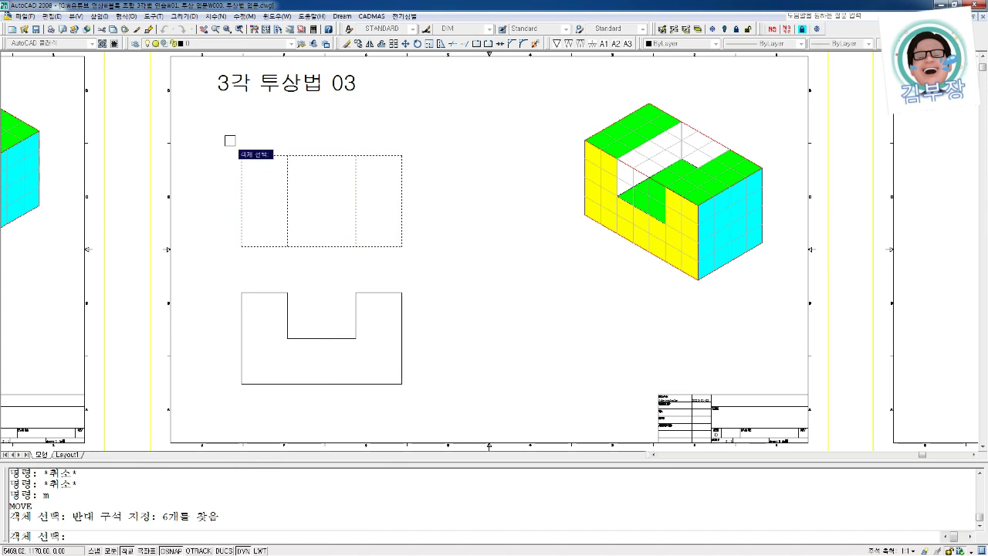
key(Return)
click(402, 246)
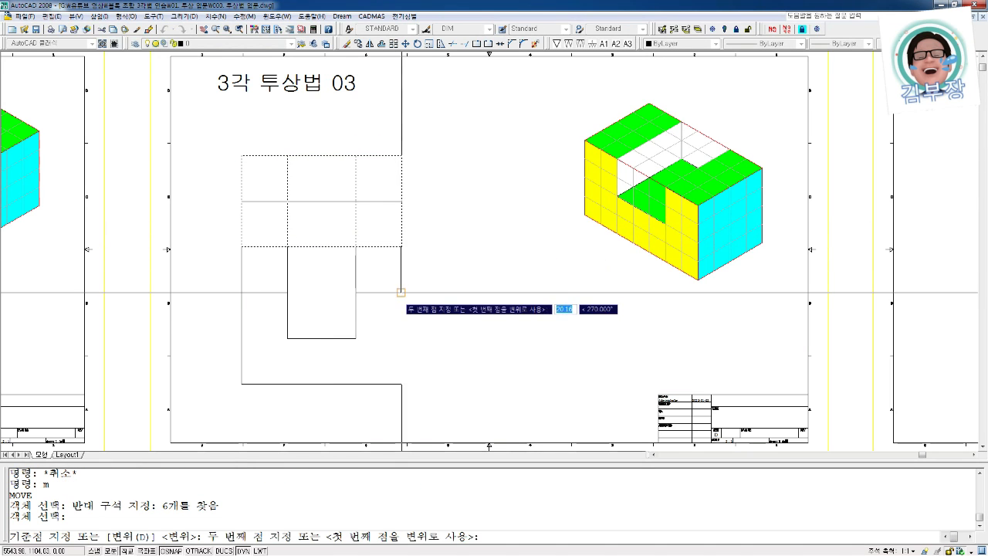
click(409, 292)
- Move the top view straight up by 20 to leave a gap above the front view
key(Return)
text(p)
key(Return)
key(Return)
click(463, 313)
text(20)
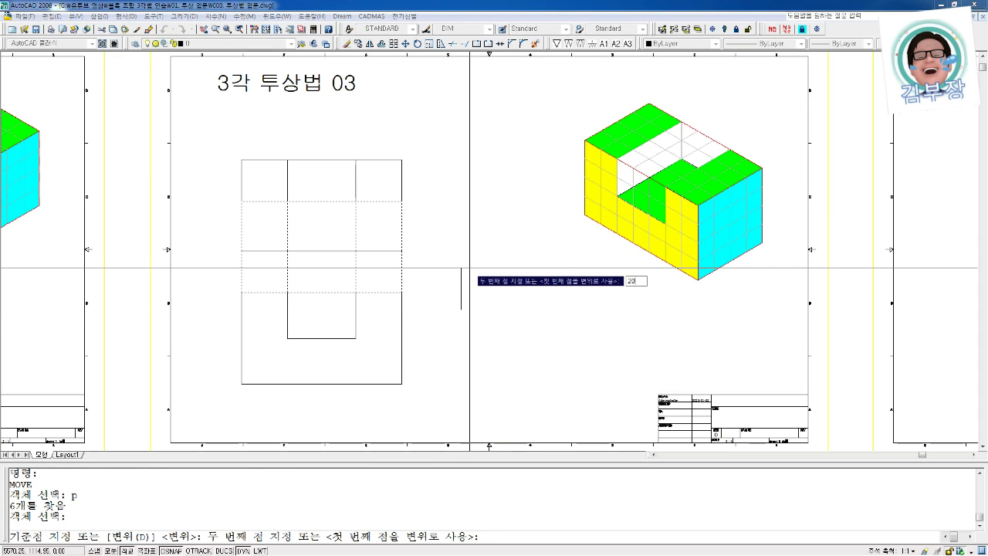
key(Return)
key(Escape)
key(Escape)
key(Escape)
- Move the front and top views together straight up by about 2.5 units
text(m)
key(Return)
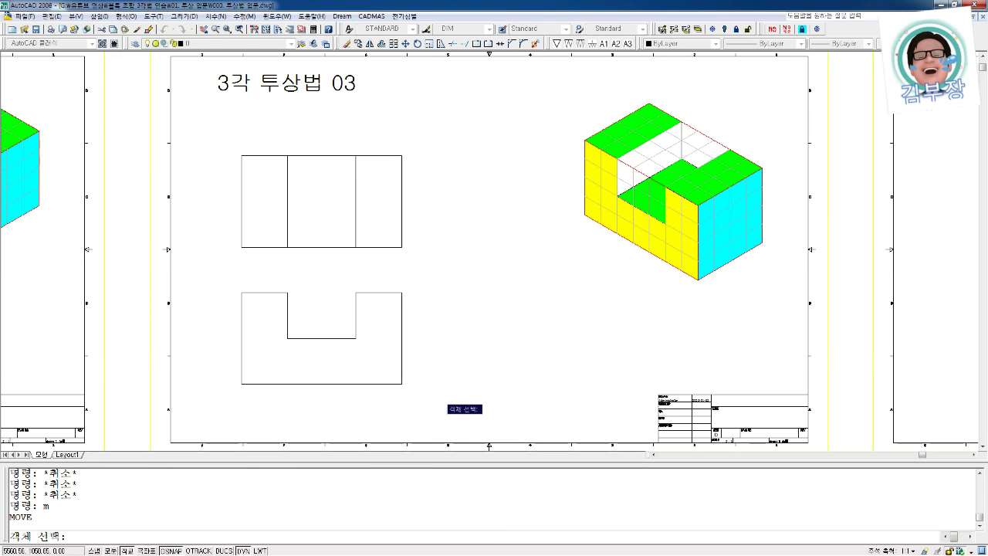
click(439, 397)
click(238, 146)
key(Return)
click(484, 289)
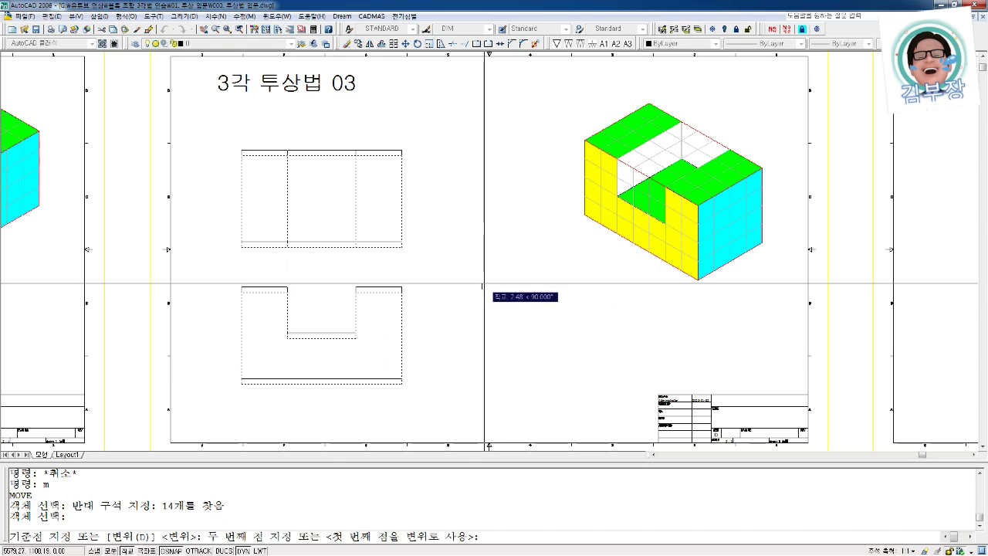
click(484, 283)
key(Escape)
key(Escape)
key(Escape)
text(l)
key(Return)
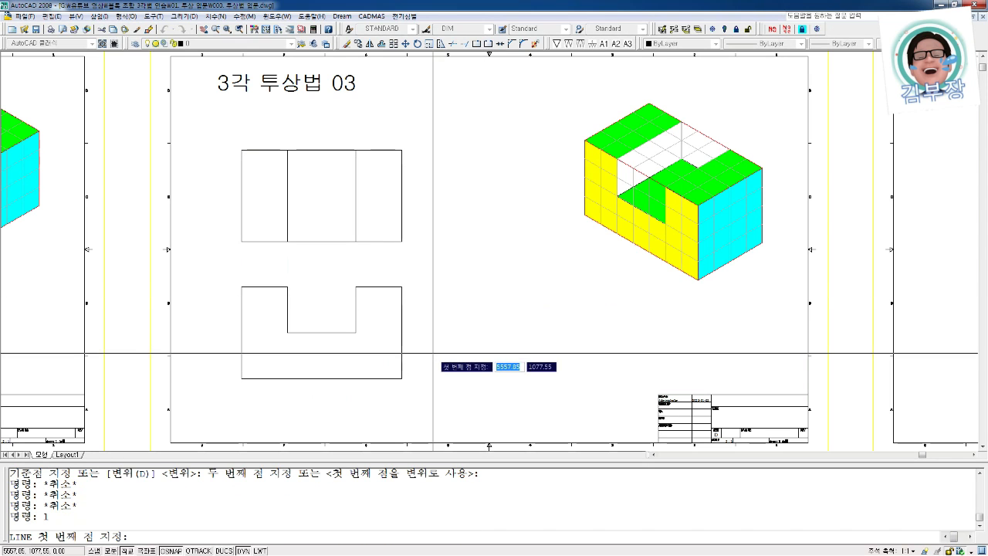
key(Escape)
key(Escape)
key(Escape)
- Offset the front view's right edge 20 to the right as the side view's left edge
text(o)
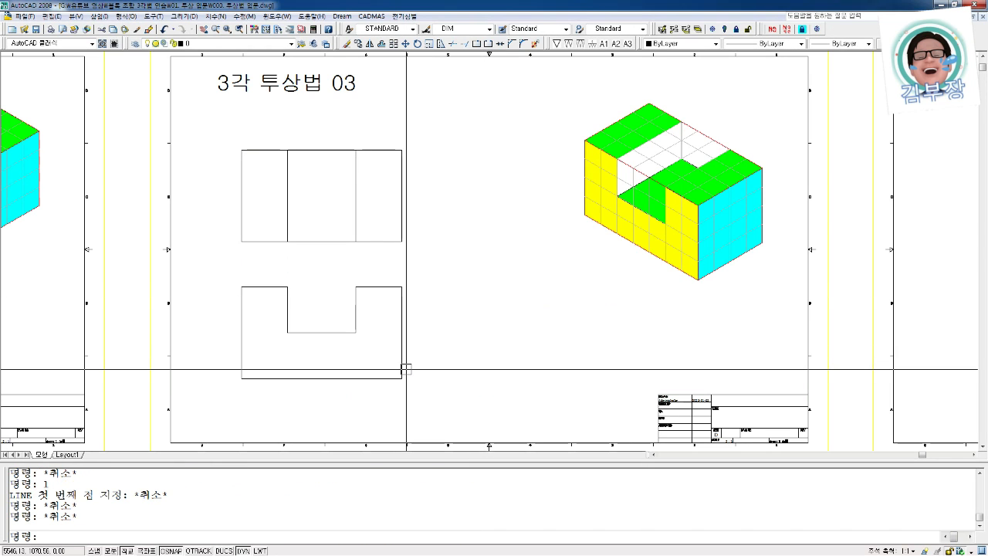
key(Return)
text(20)
key(Return)
click(401, 335)
click(481, 342)
key(Escape)
key(Escape)
key(Escape)
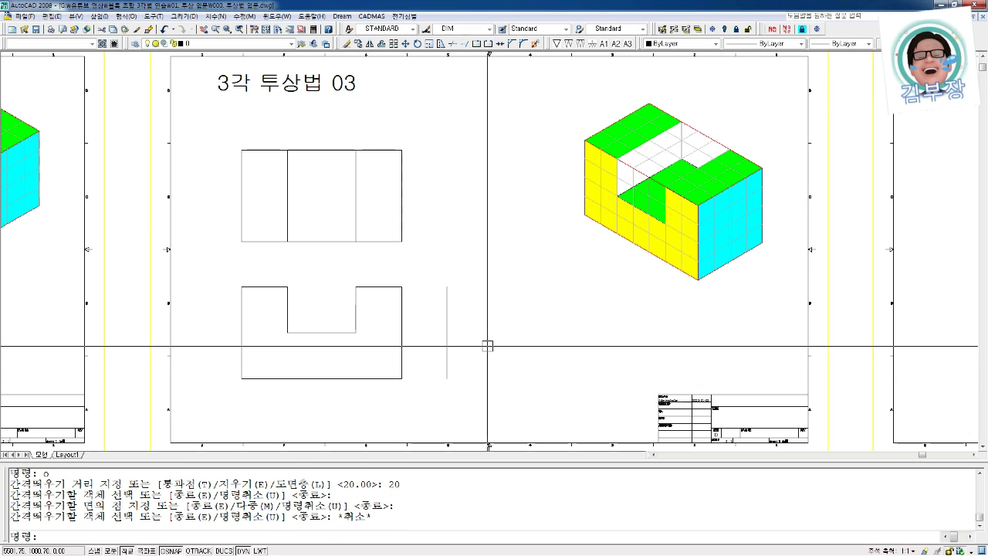
- Offset the side view's left edge 40 to the right to make its right edge
text(o)
key(Return)
text(40)
key(Return)
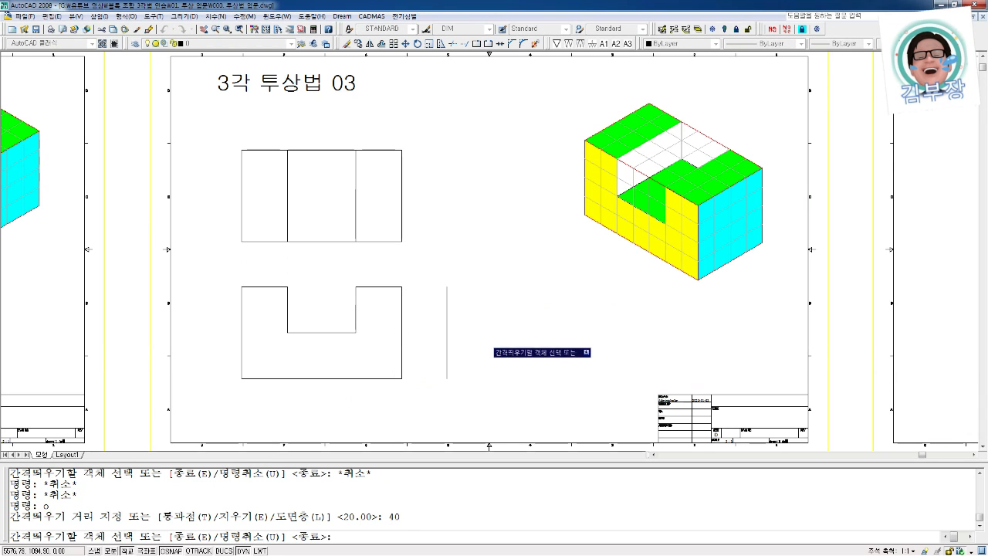
click(452, 318)
click(486, 312)
- Draw the side view's top and bottom edges between its two vertical edges to close the square
text(l)
key(Return)
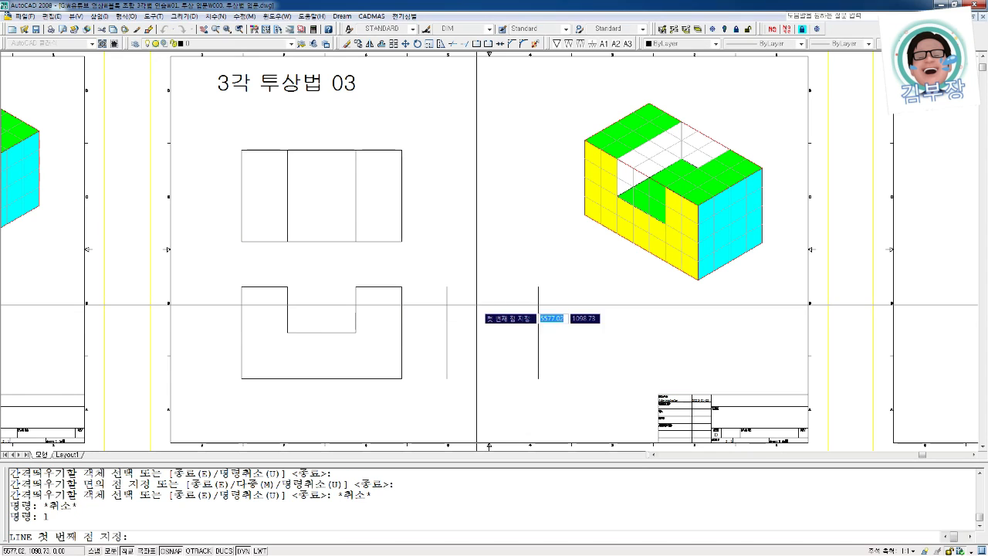
click(450, 305)
click(539, 309)
key(Return)
key(Return)
click(448, 380)
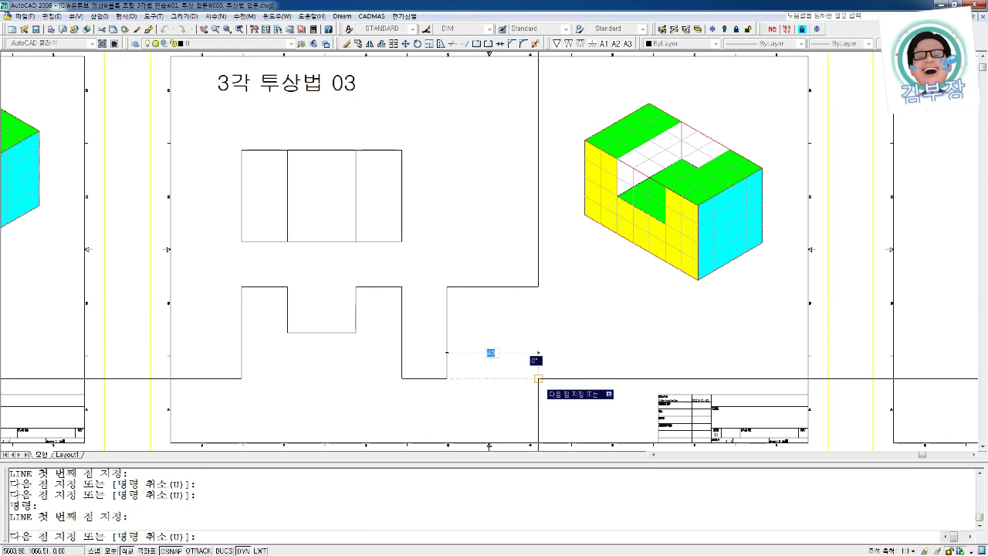
click(538, 382)
key(Escape)
key(Escape)
key(Escape)
- Draw a horizontal line from the midpoint of the front view's notch floor to beyond the side view
text(l)
key(Return)
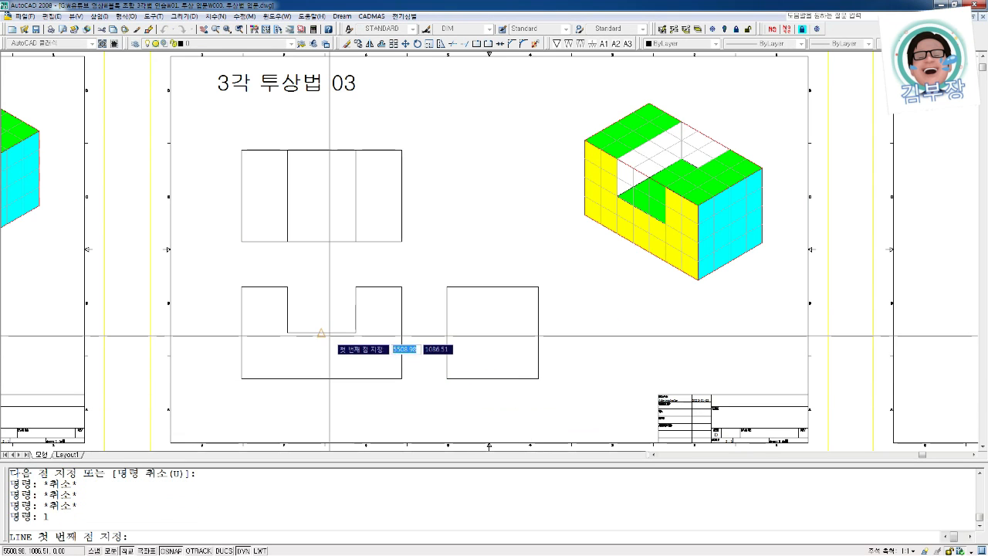
click(321, 333)
click(609, 333)
key(Escape)
- Trim the projected notch-floor line back to the side view's left and right edges
text(tr)
key(Return)
click(579, 345)
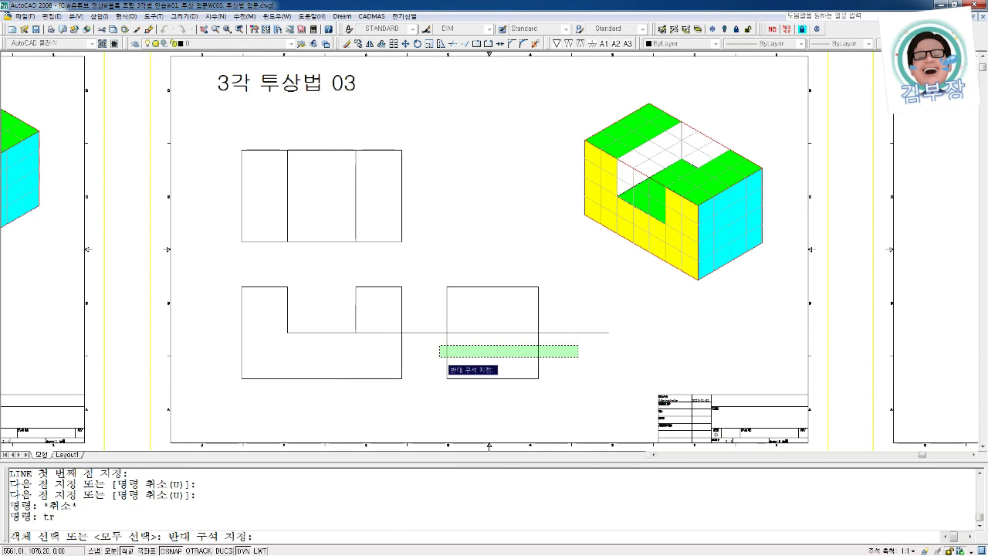
click(435, 358)
key(Return)
click(435, 356)
click(428, 318)
click(590, 315)
click(591, 343)
key(Escape)
key(Escape)
- Change the notch-floor line in the side view to layer HL as a hidden line
text(change)
key(Return)
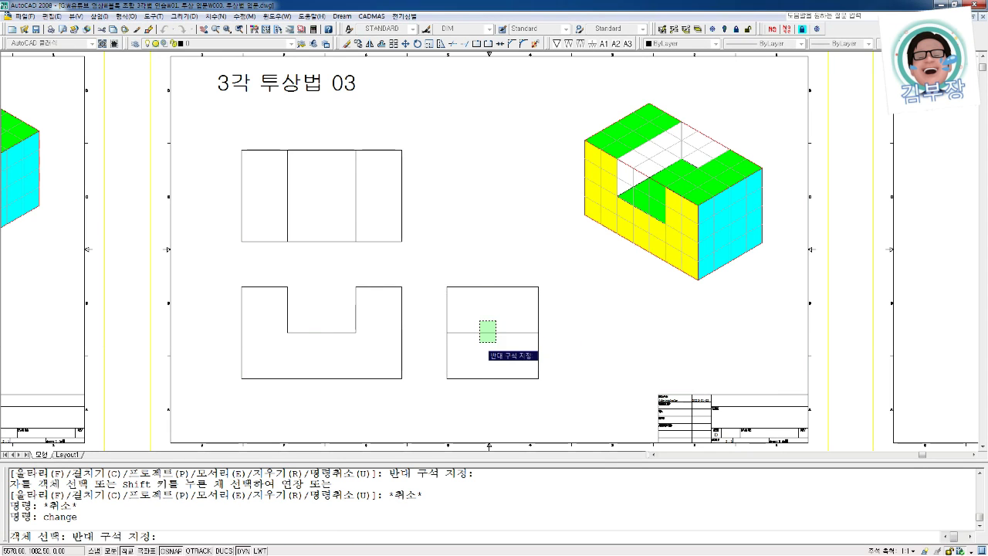
click(479, 342)
key(Return)
text(p)
key(Return)
text(la)
key(Return)
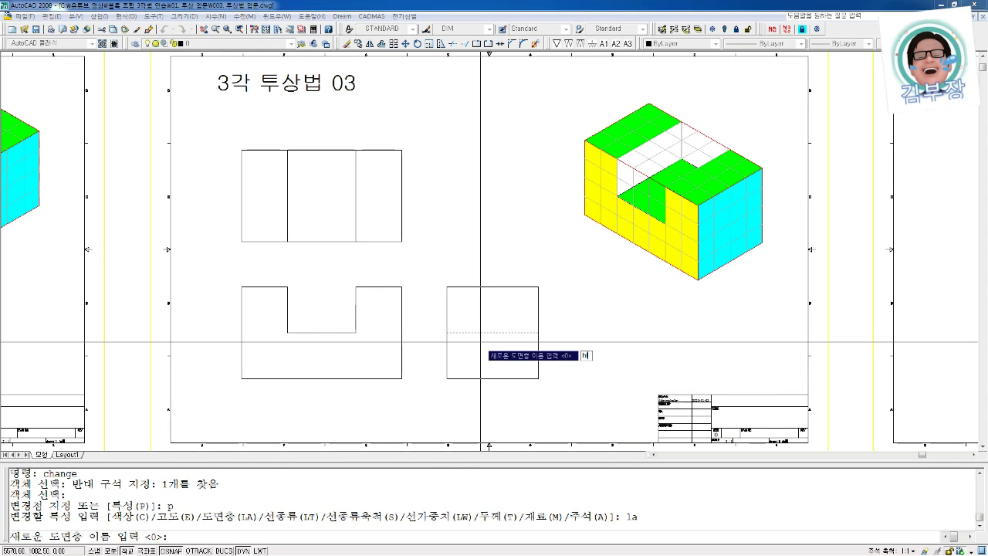
text(hidden)
key(Return)
key(Return)
key(Return)
key(Escape)
key(Escape)
key(Escape)
key(Escape)
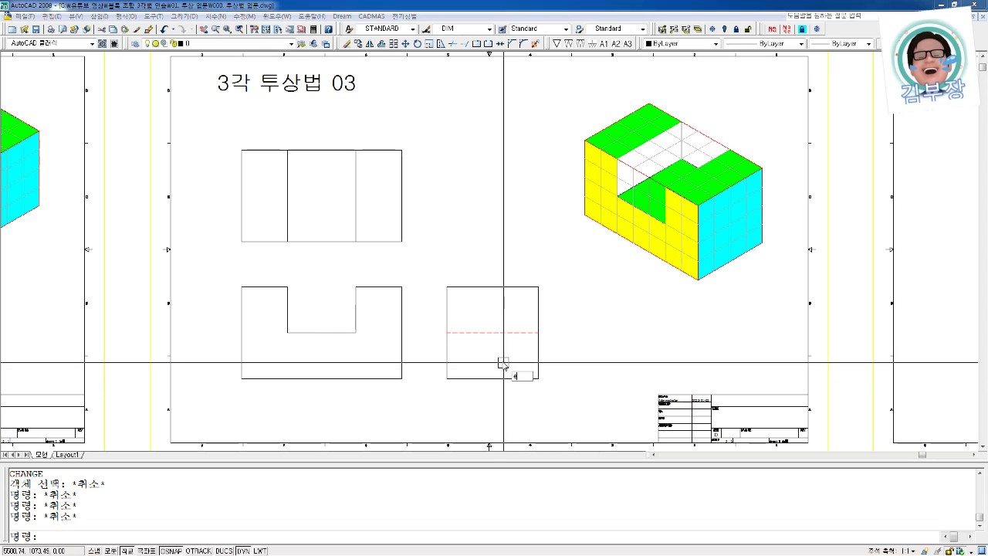
- Erase the hidden line from the side view
text(e)
key(Return)
click(532, 366)
click(470, 308)
key(Return)
key(Escape)
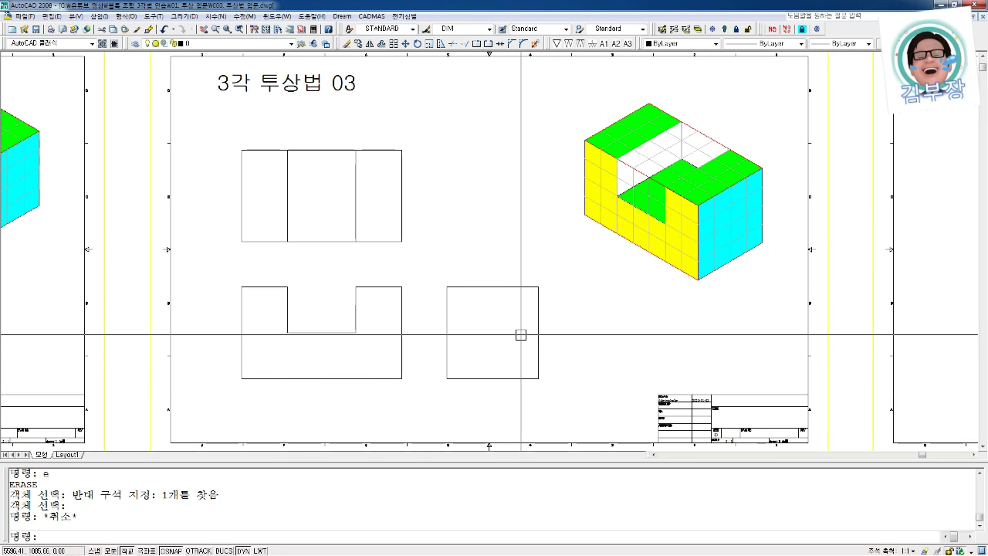
- Draw a horizontal projection line from the right end of the front view's notch floor past the side view
text(l)
key(Return)
click(356, 333)
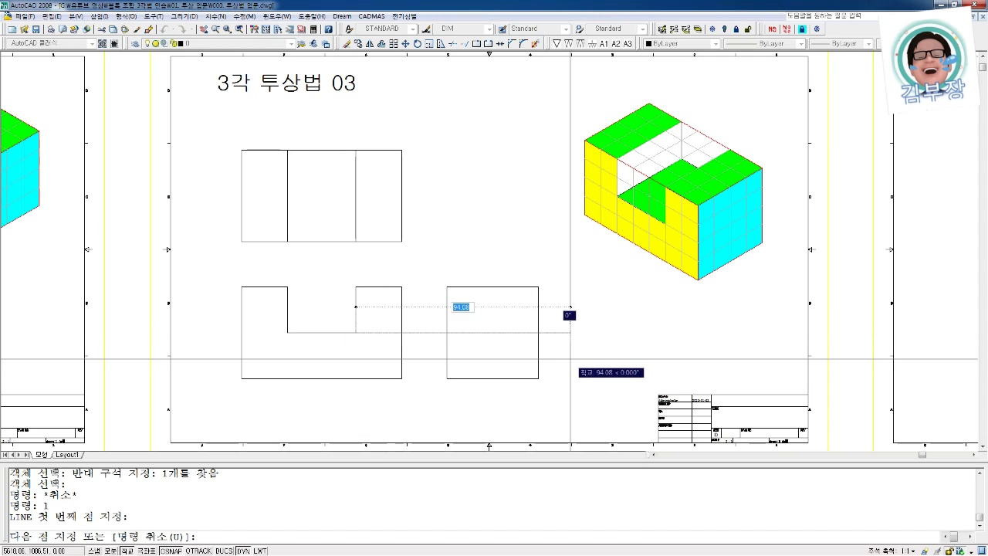
click(562, 314)
key(Escape)
key(Escape)
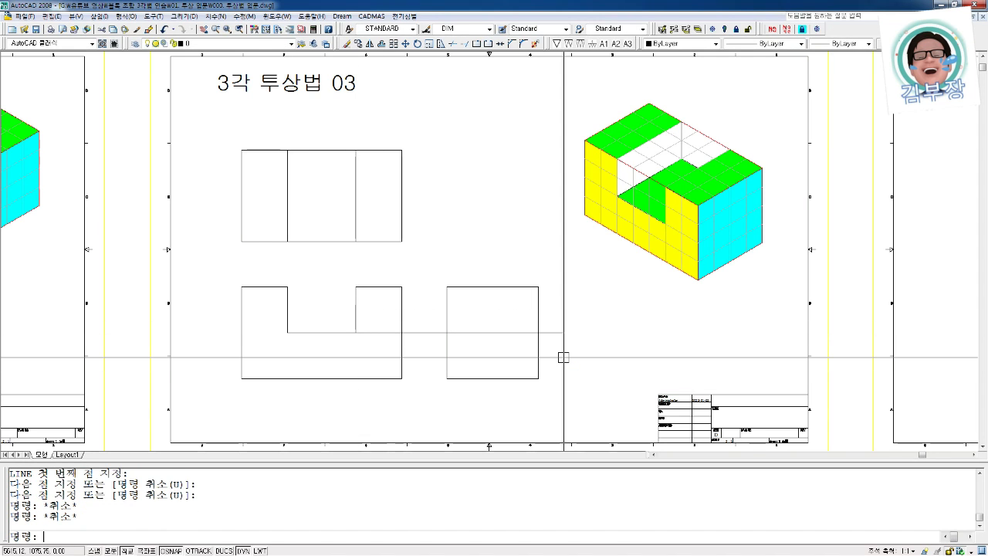
- Trim the new projection line on both sides, using the side view's vertical edges as boundaries
text(tr)
key(Return)
click(425, 360)
key(Return)
click(426, 360)
click(418, 318)
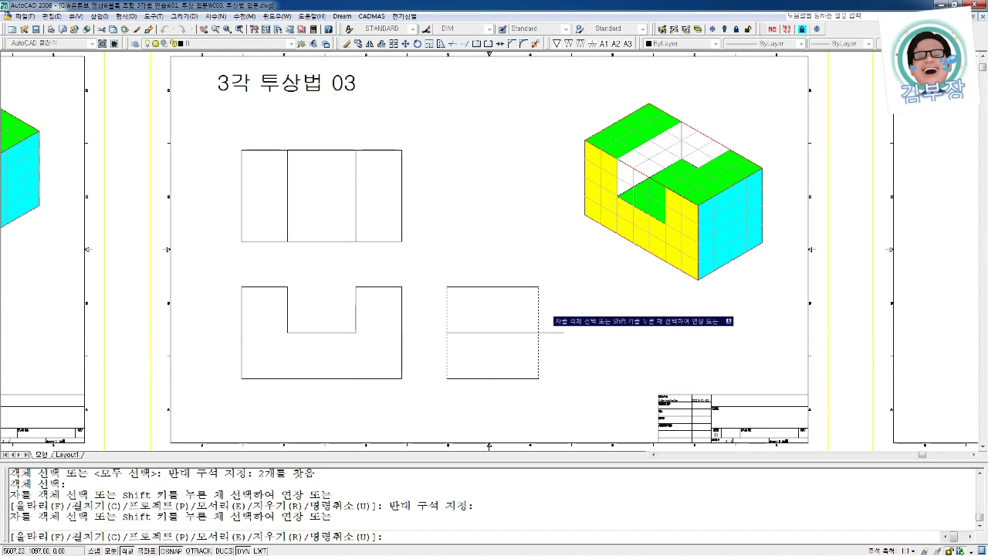
click(556, 341)
key(Escape)
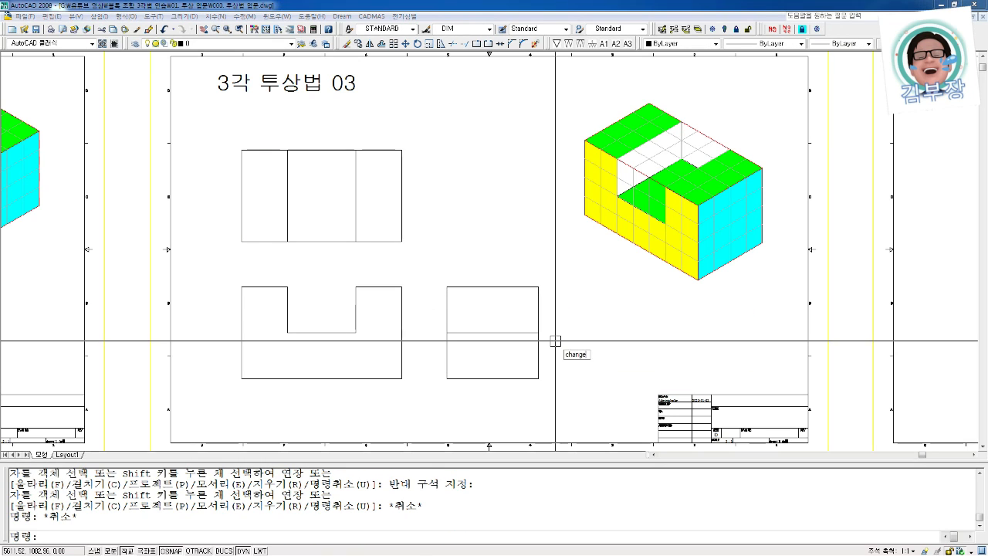
- Assign the side view's middle line to hidden-line layer HL
key(Return)
click(494, 365)
key(Return)
text(p)
key(Return)
text(la)
key(Return)
text(h)
key(Return)
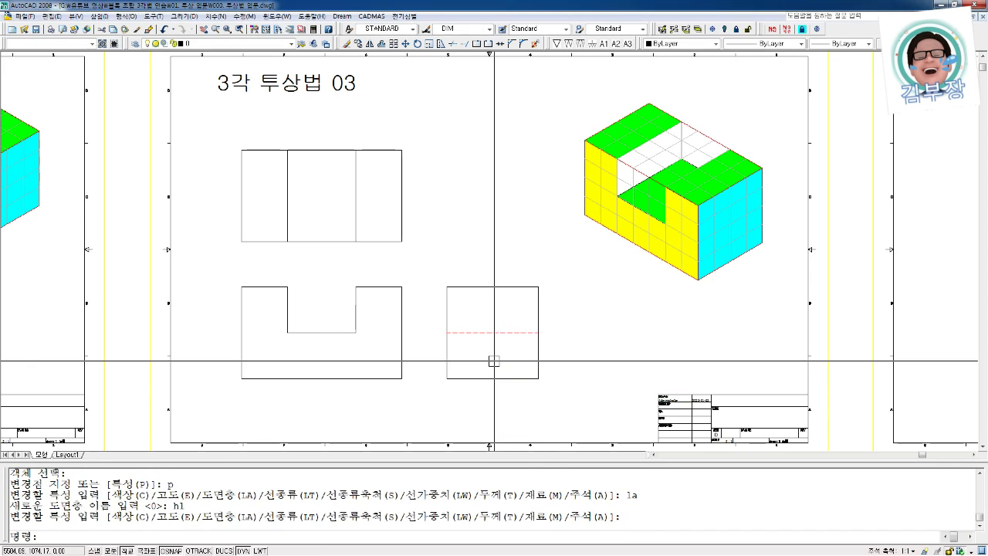
key(Escape)
key(Escape)
key(Escape)
key(Escape)
key(Escape)
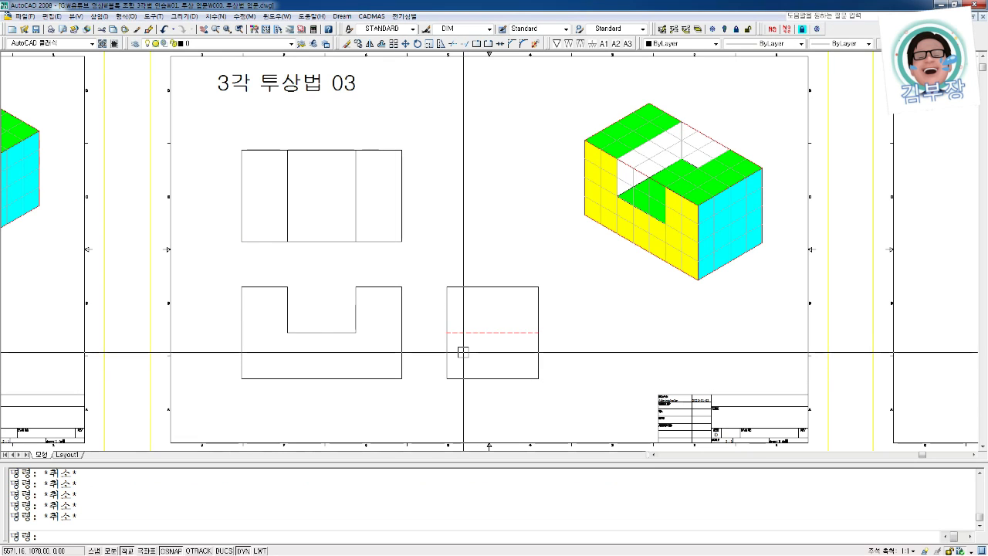
- Return the side view's hidden line to layer 0 as a solid line with the 00 command
text(00)
key(Return)
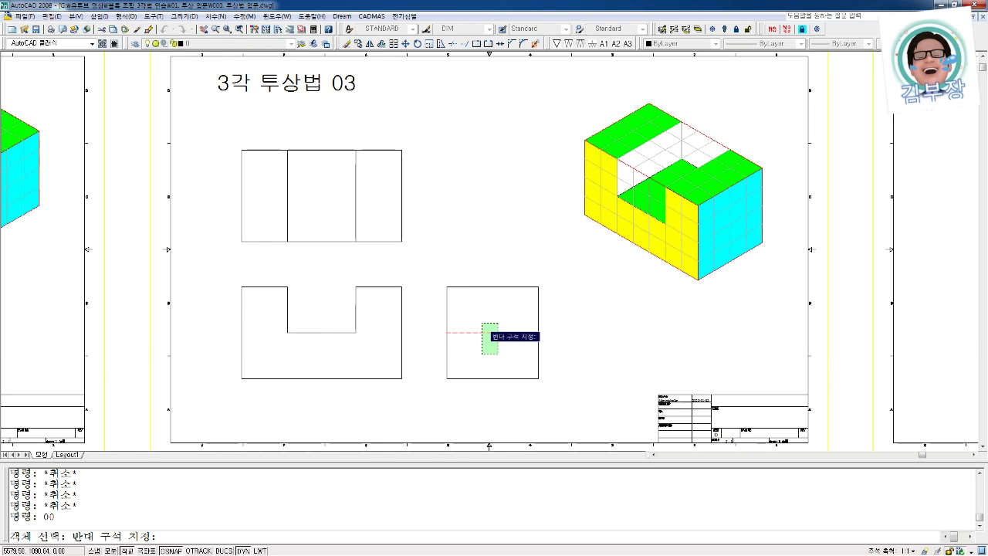
click(481, 322)
key(Return)
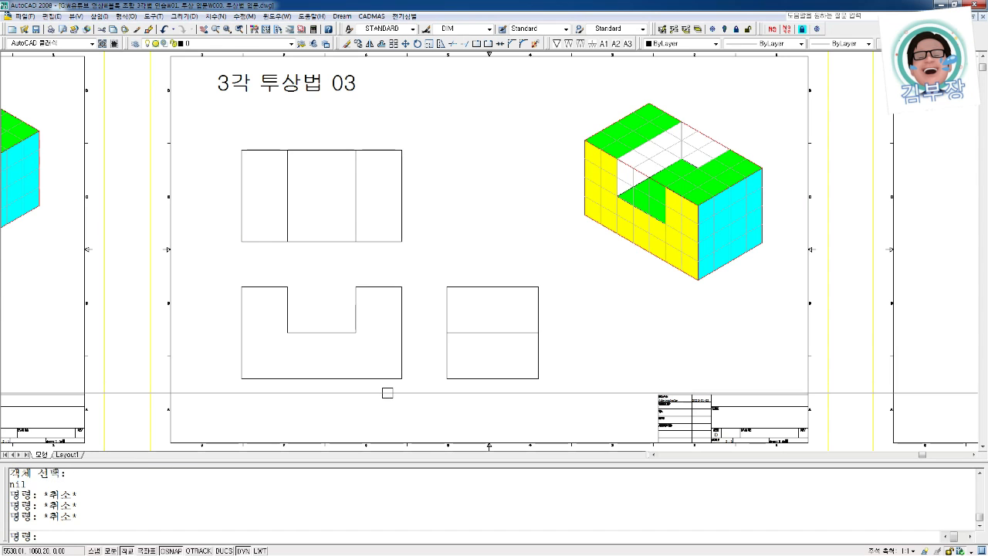
- Draw a vertical cutting line through the notch of the front view, extending above and below the view
text(l)
key(Return)
click(319, 408)
click(326, 251)
key(Return)
key(Return)
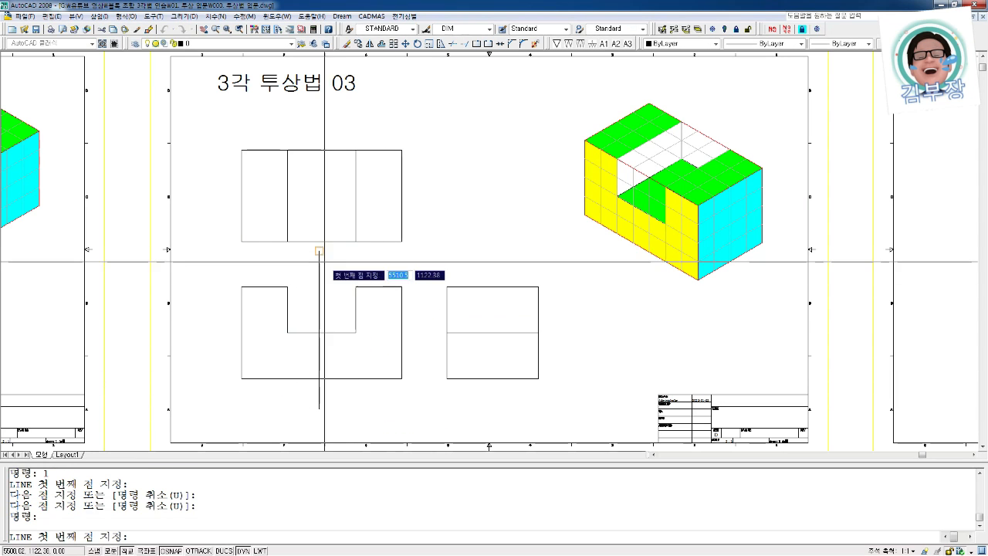
- Draw a half arrow pointing right at the upper end of the cutting line, with ortho off for its slanted head
click(274, 263)
click(313, 258)
scroll(306, 259, up, 4)
key(F8)
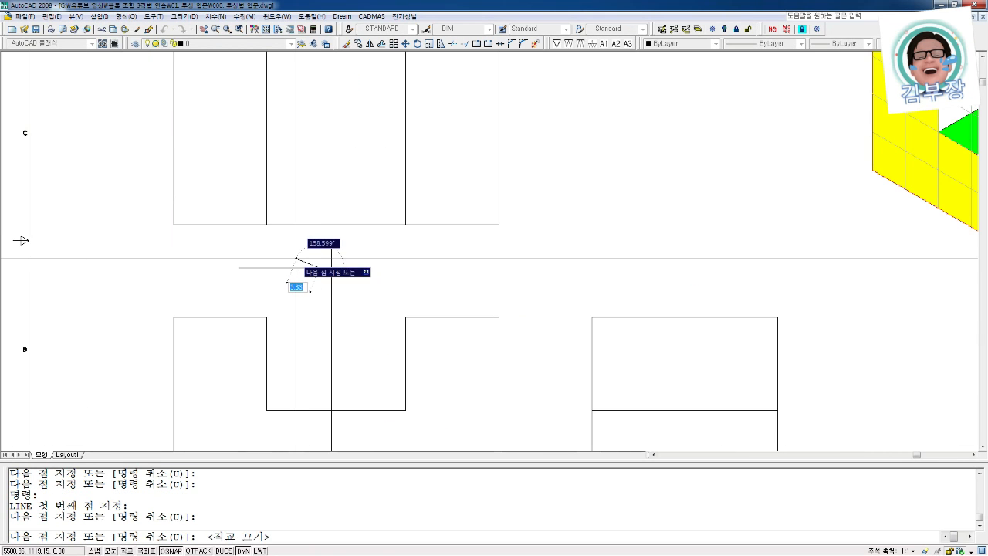
click(298, 259)
key(Escape)
key(Escape)
- Copy the half arrow straight down to the lower end of the cutting line
text(cp)
key(Return)
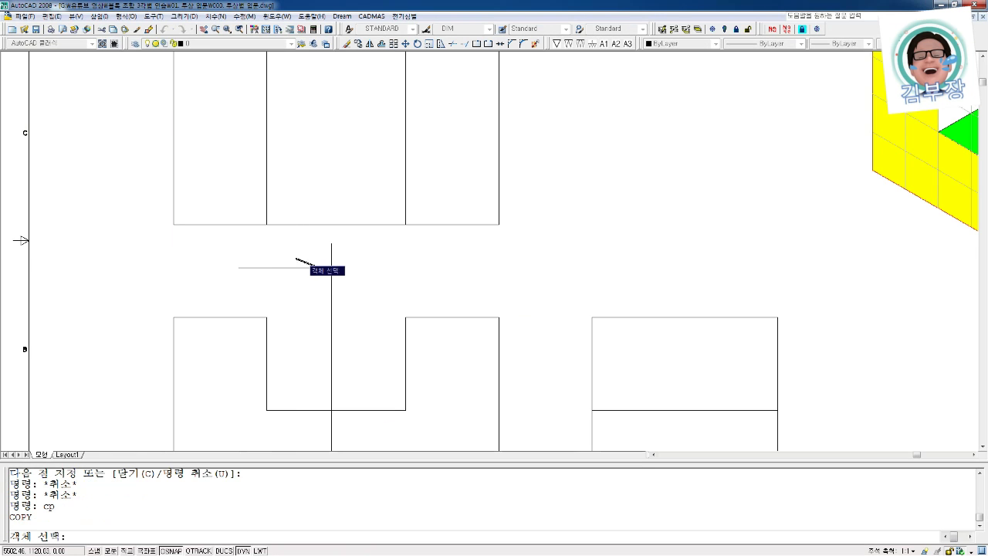
key(Return)
click(307, 269)
scroll(306, 269, down, 1)
scroll(309, 336, down, 1)
key(F8)
click(310, 402)
key(Escape)
key(Escape)
scroll(462, 375, up, 2)
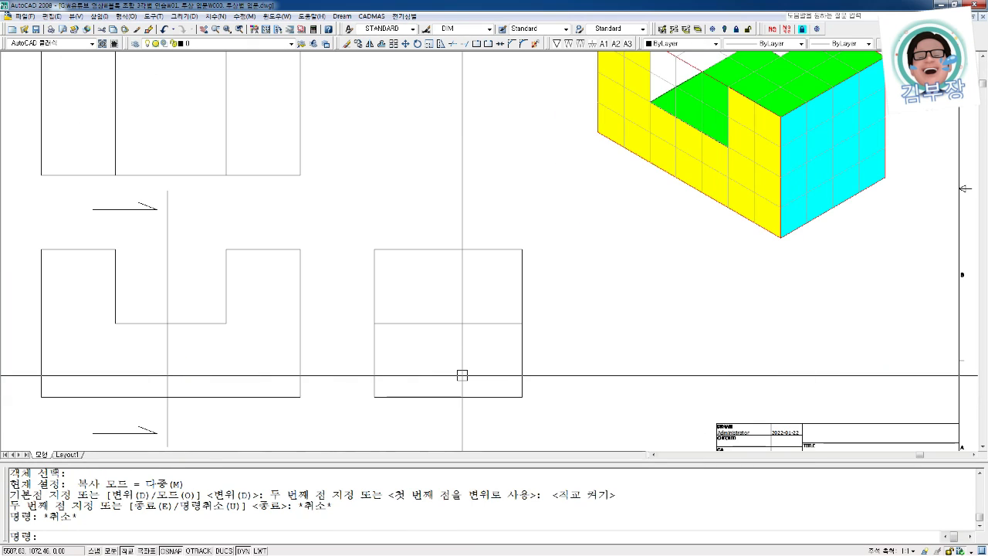
- Hatch the lower half of the side view with the ANSI31 pattern at scale 1
text(bh)
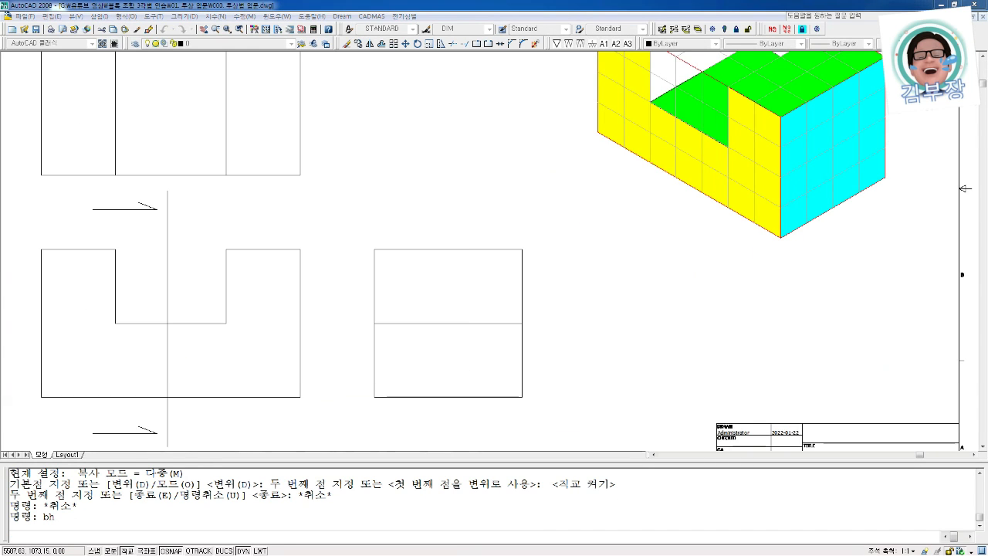
drag(165, 162, 773, 149)
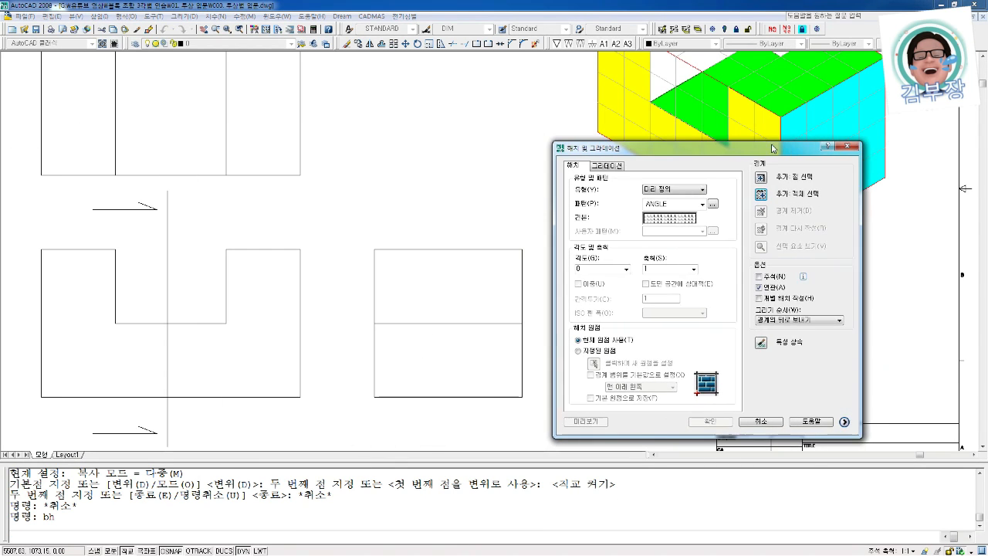
click(677, 227)
click(613, 208)
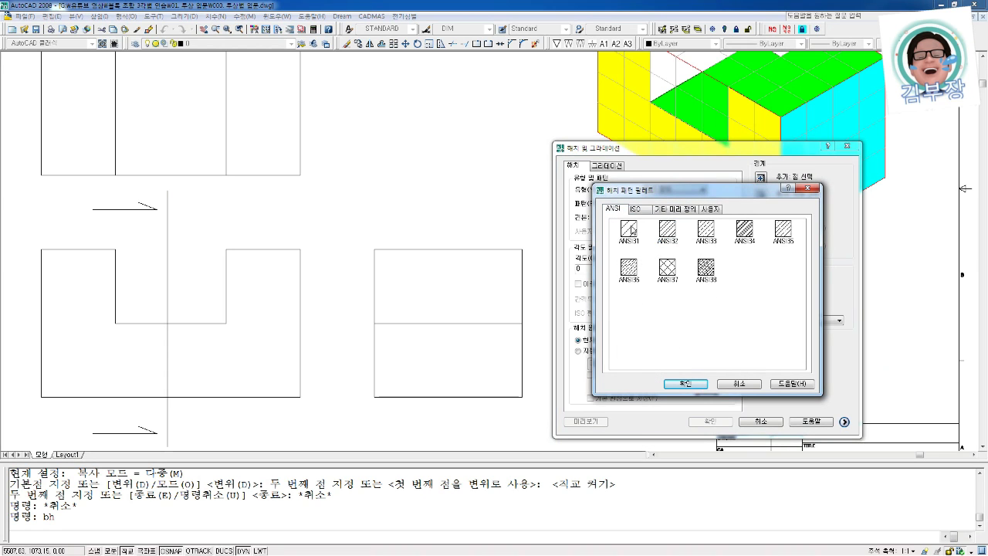
click(680, 384)
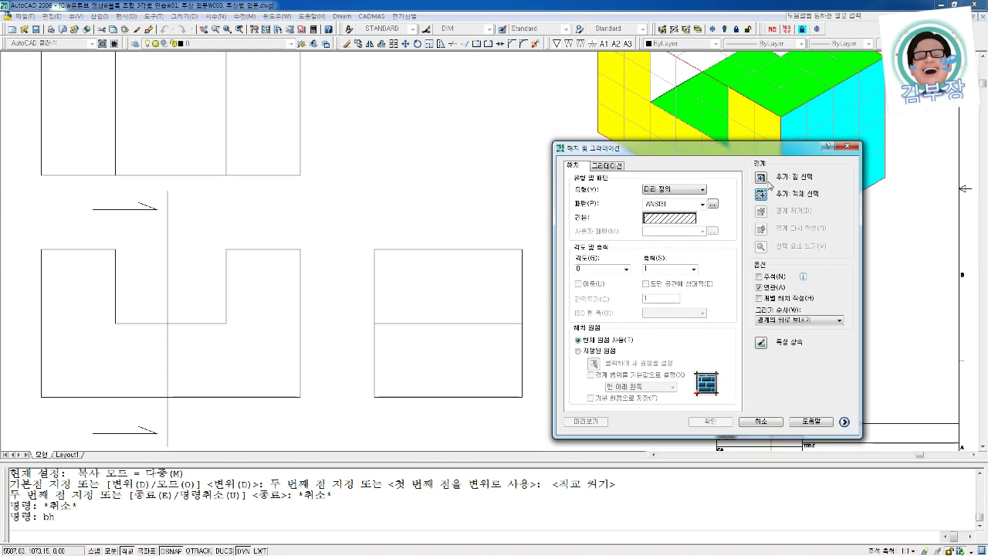
click(761, 177)
click(448, 363)
key(Return)
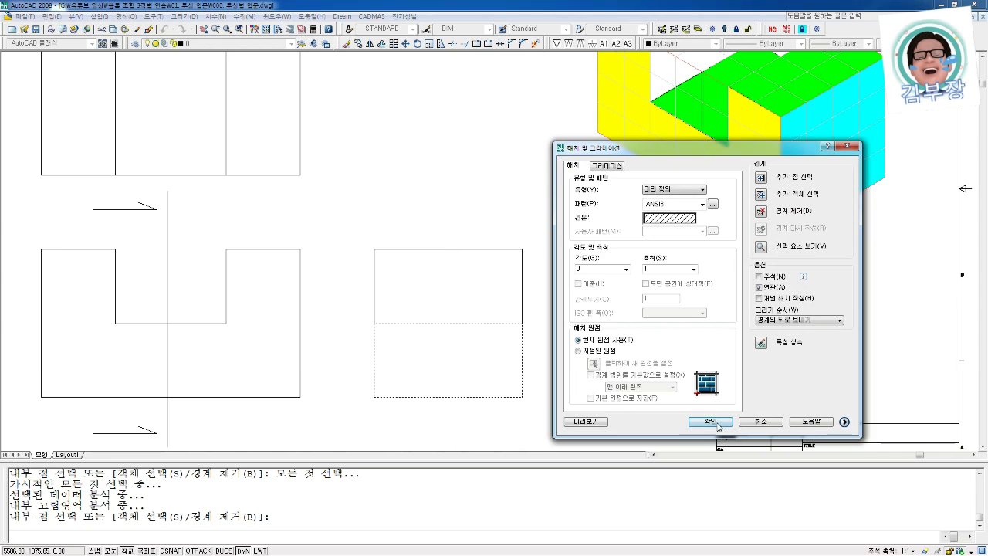
click(711, 422)
scroll(549, 398, down, 4)
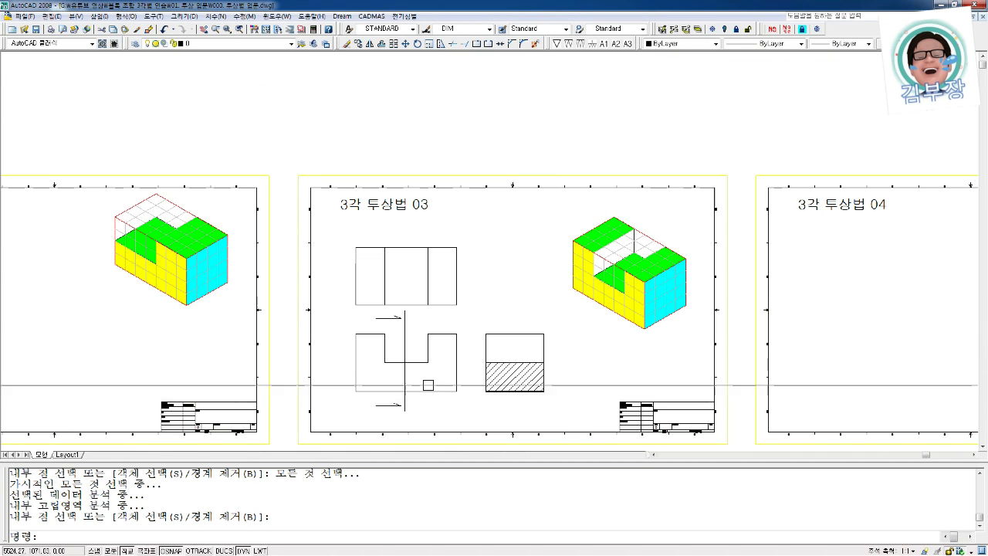
- Erase the cutting line, its two half arrows and the side view's hatch
key(Escape)
text(e)
key(space)
click(415, 401)
click(396, 408)
key(space)
key(Escape)
text(e)
key(space)
click(527, 372)
key(space)
key(Escape)
key(Escape)
- Change the middle line of the side view to layer HL so it represents the hidden notch floor
text(z)
key(space)
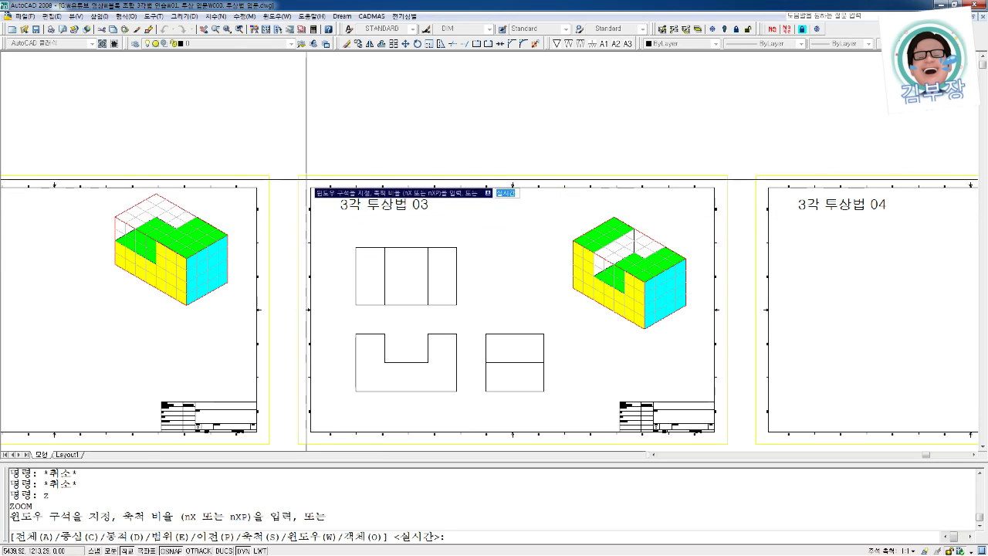
click(317, 189)
click(720, 440)
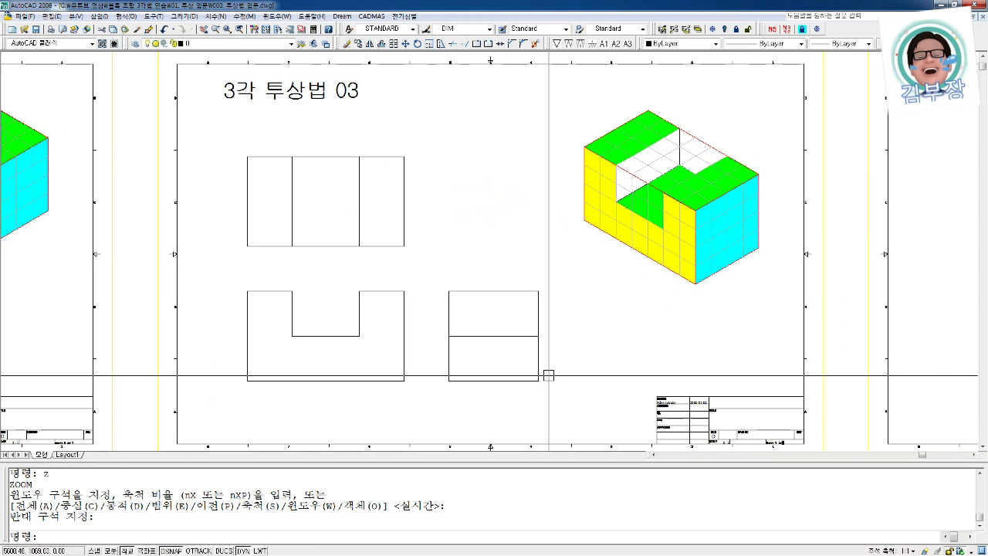
text(change)
key(space)
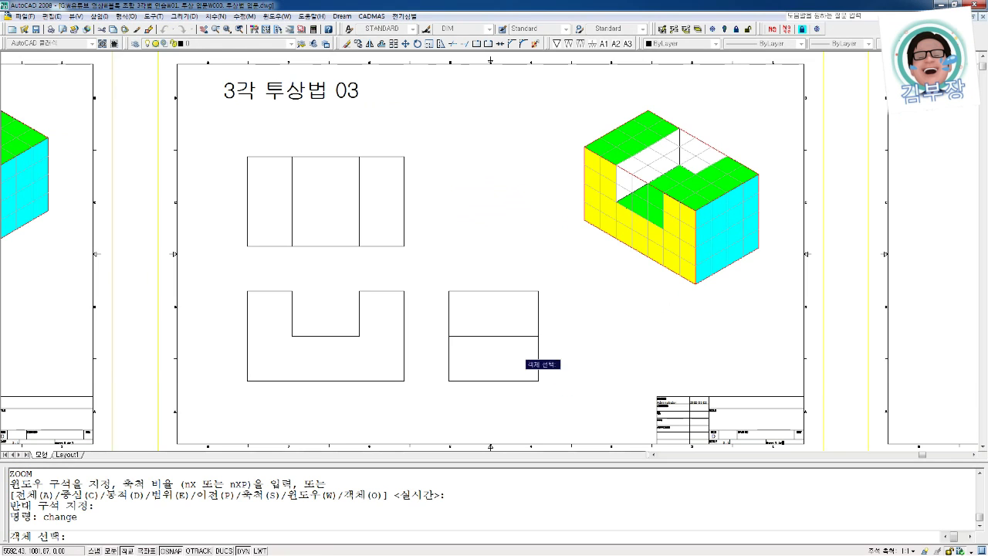
click(495, 340)
key(space)
text(p)
key(space)
text(la)
key(space)
text(hi)
key(space)
key(space)
key(space)
key(Escape)
key(Escape)
key(Escape)
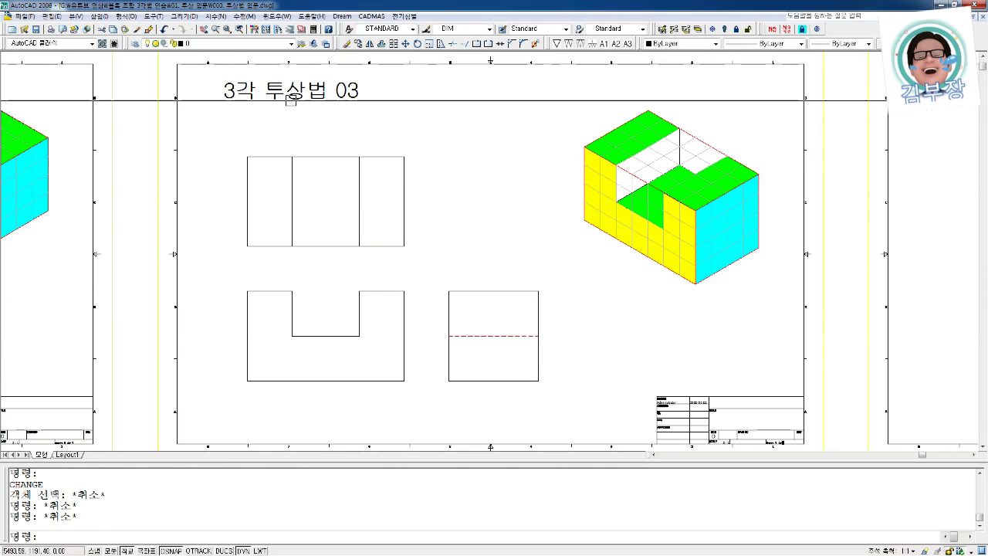
- Make DIM the current layer
click(282, 44)
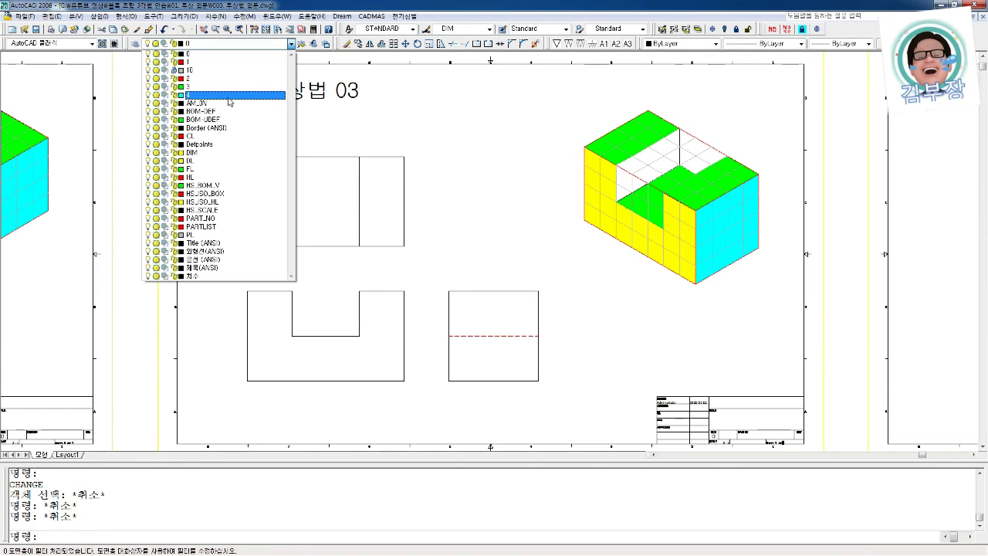
click(228, 153)
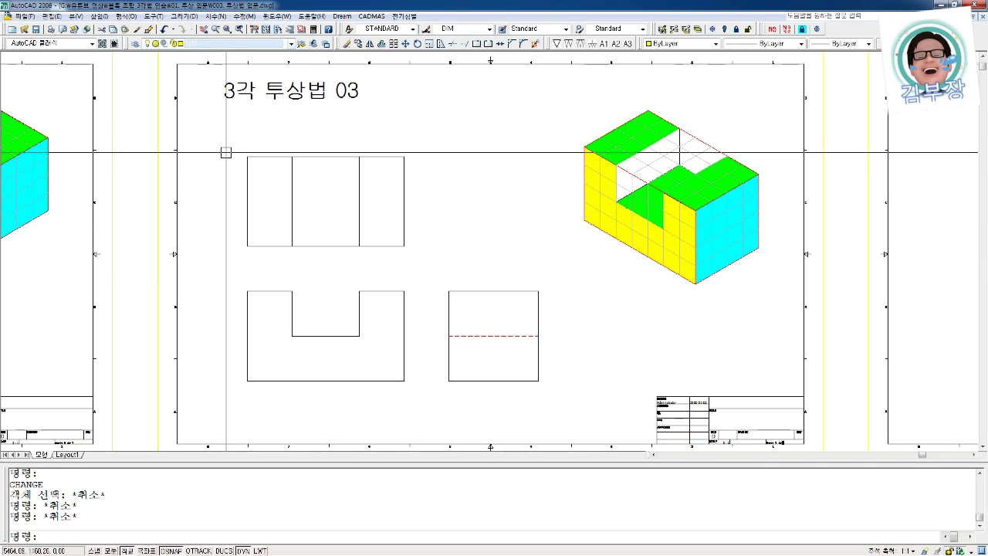
text(l)
key(Return)
click(248, 380)
click(582, 381)
key(Escape)
key(Escape)
key(Escape)
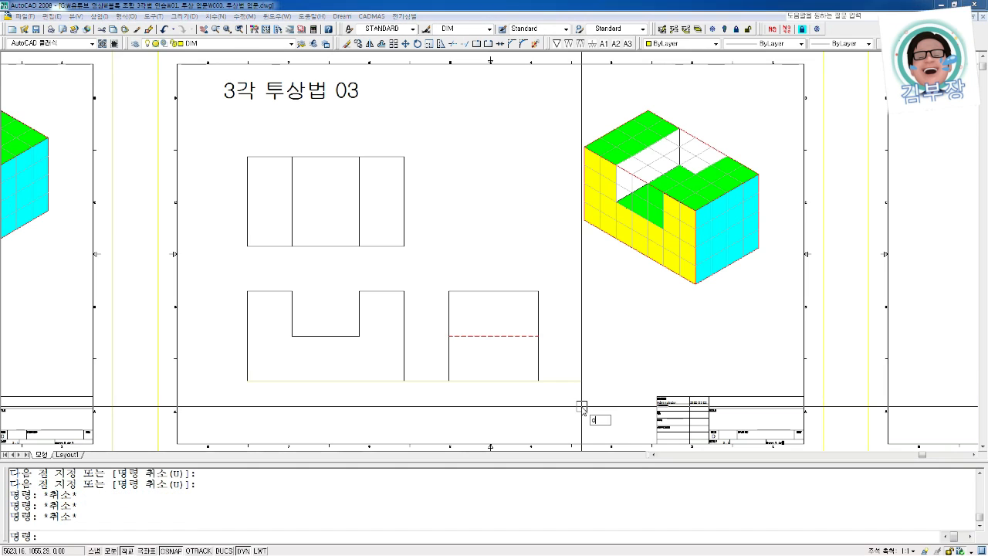
text(o)
key(Return)
text(8)
key(Return)
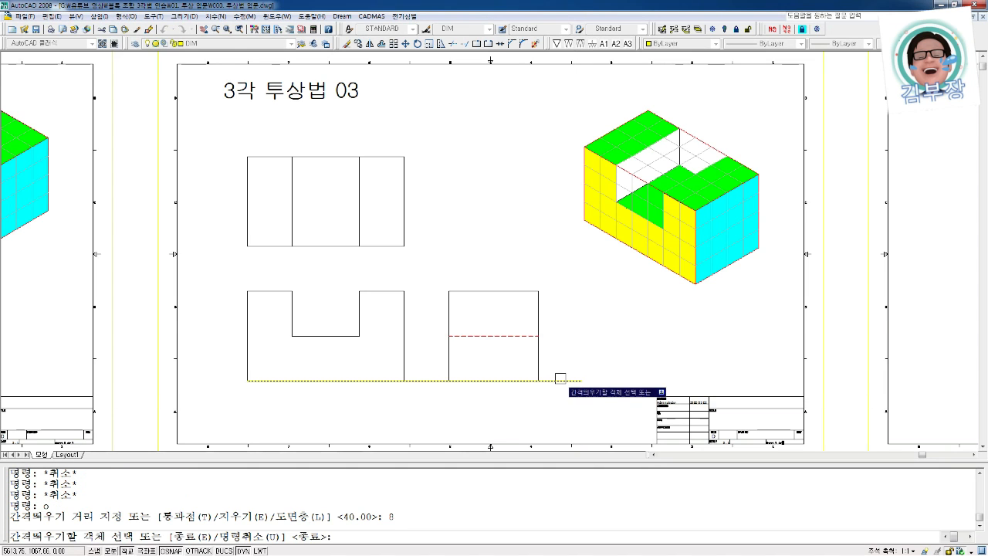
key(Escape)
key(Escape)
key(Escape)
key(Escape)
key(Escape)
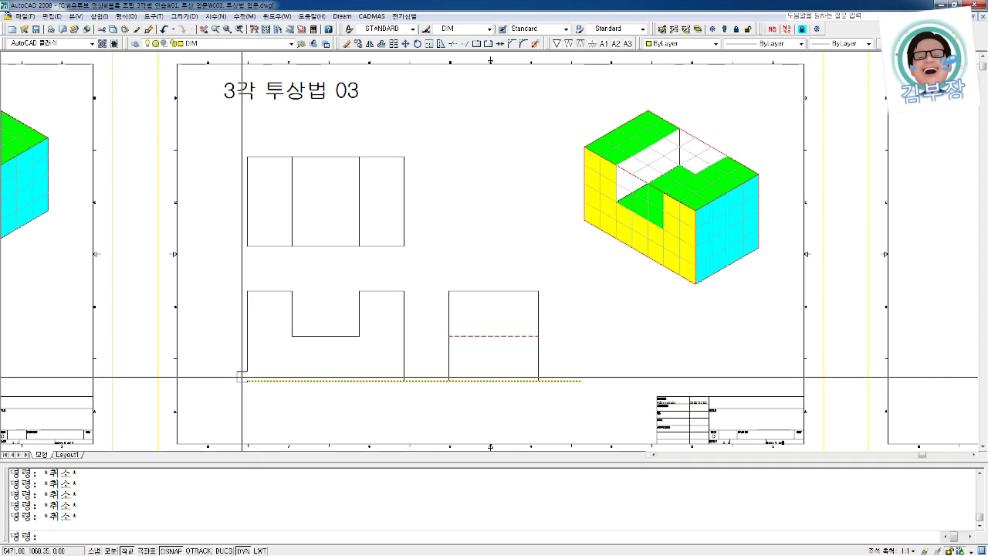
text(e)
key(Return)
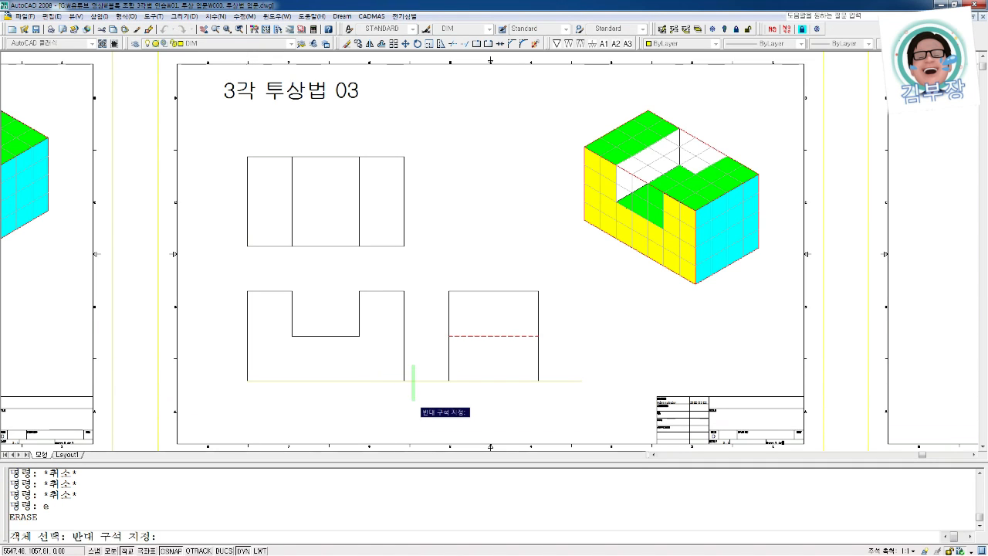
click(414, 398)
key(Return)
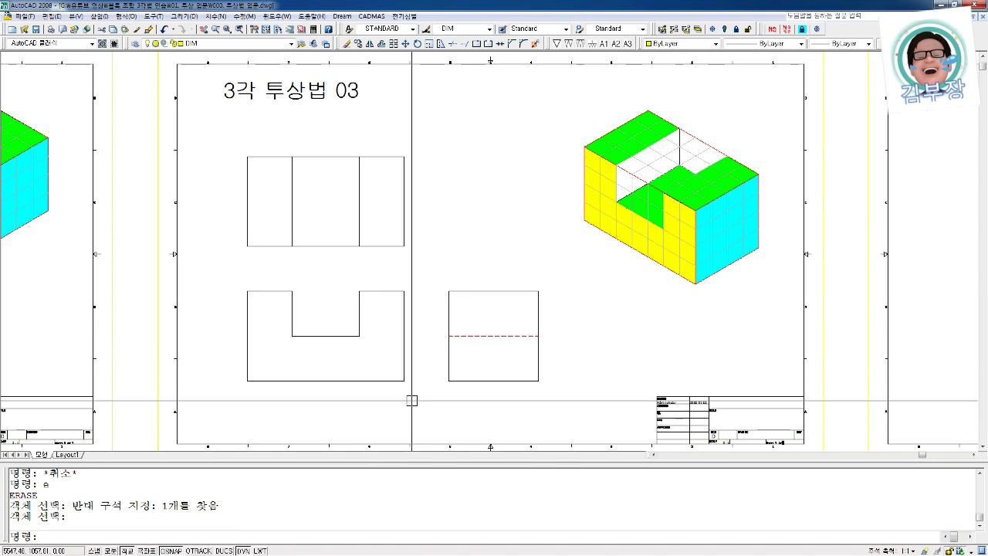
- Draw a horizontal guide line along the front view's bottom edge and a vertical one along its left edge, both extending past the view
text(l)
key(Return)
click(247, 380)
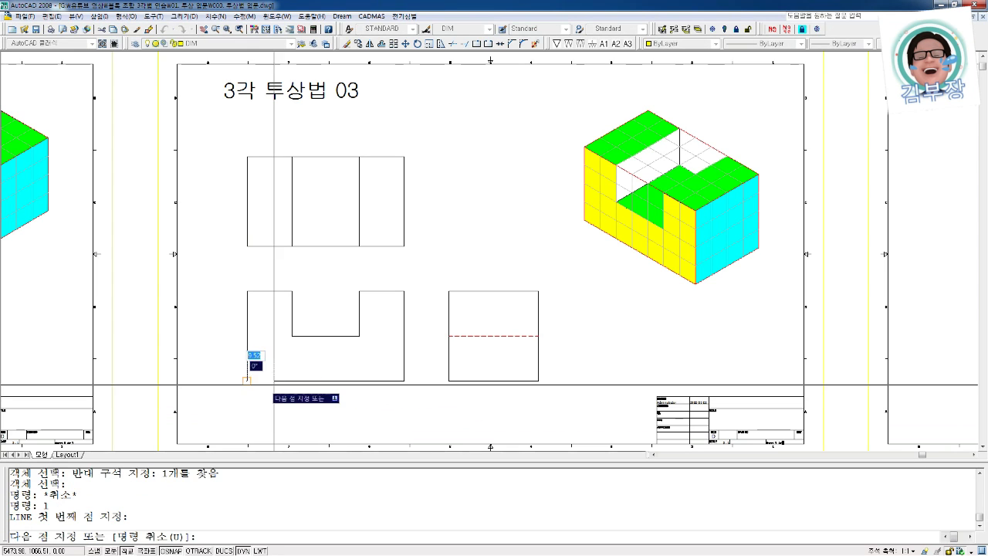
click(569, 410)
key(Return)
key(Return)
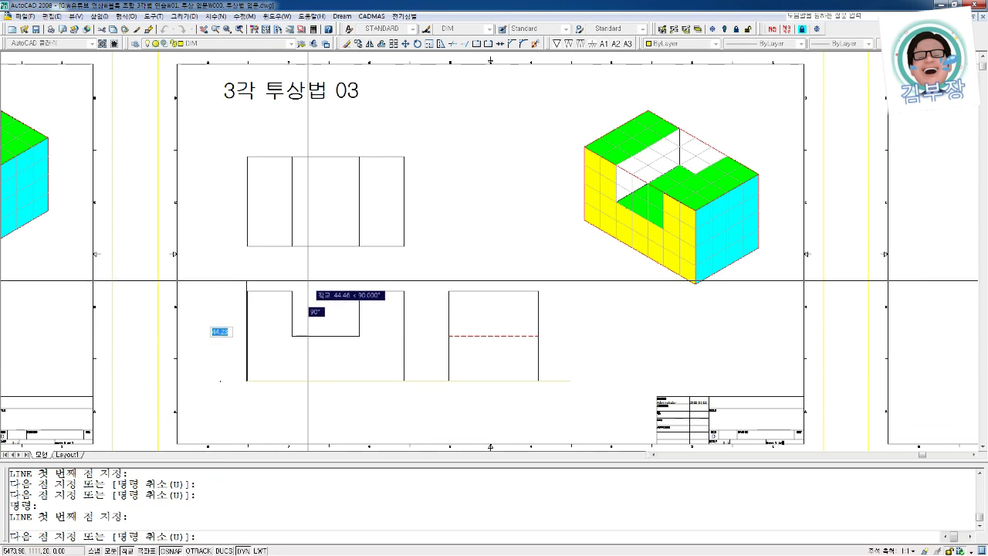
key(Escape)
key(Escape)
key(Escape)
text(o)
key(Return)
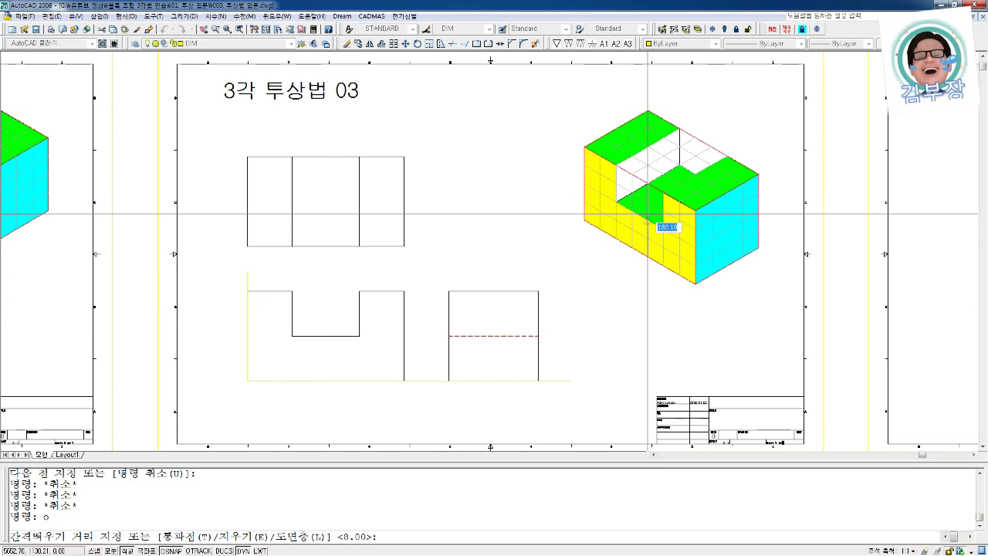
key(Escape)
key(Escape)
key(Escape)
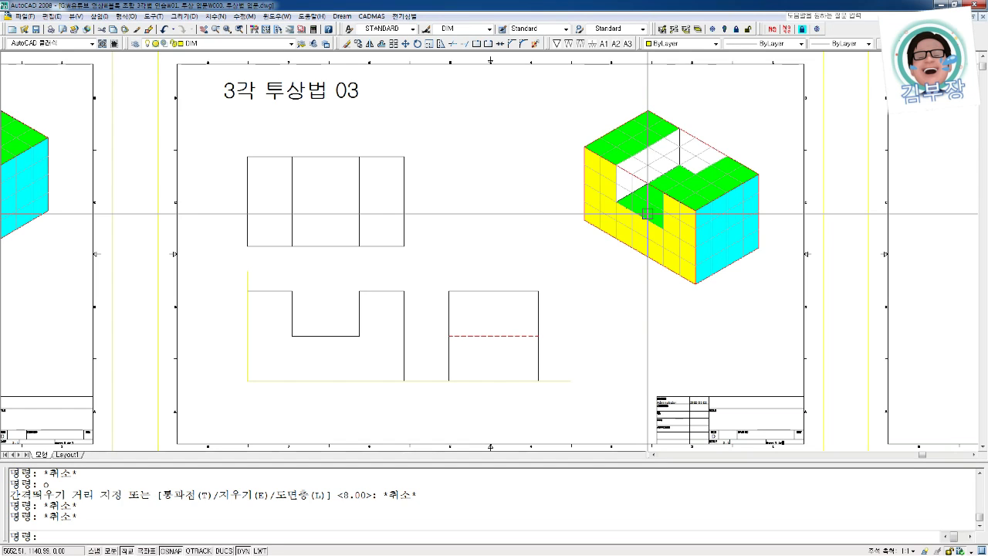
text(o)
key(Return)
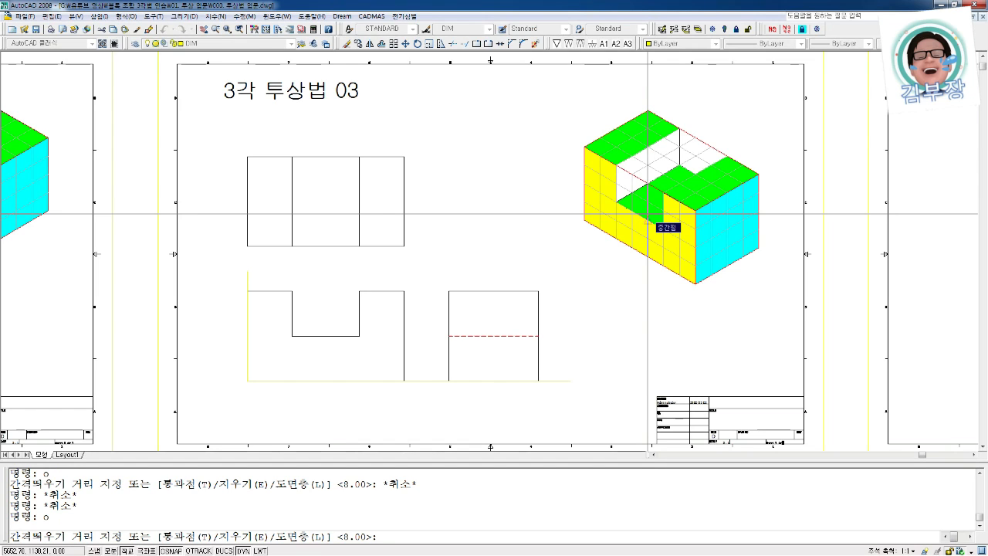
key(Escape)
key(Escape)
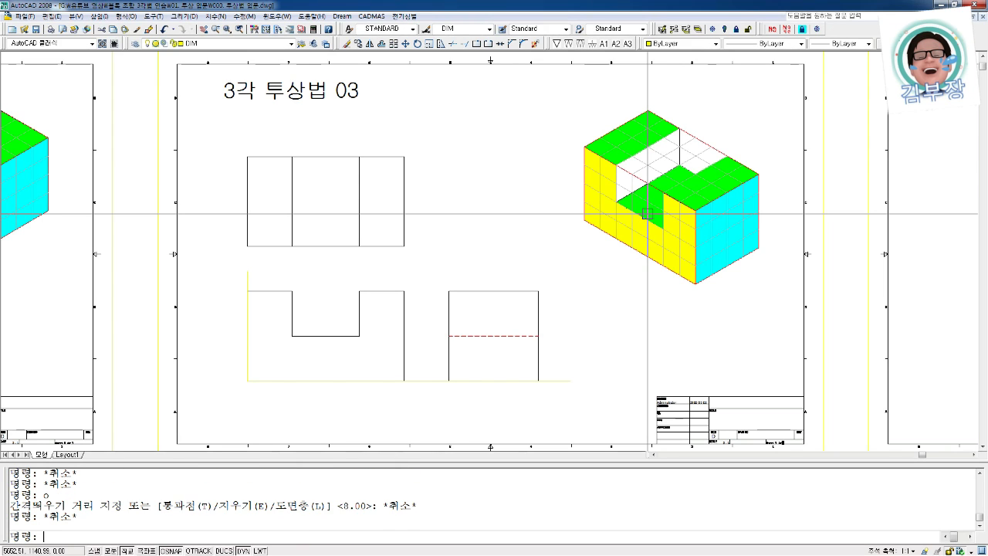
- Offset the bottom guide line 8 below the front view
text(o)
key(Return)
text(8)
key(Return)
click(561, 384)
click(550, 398)
key(Escape)
- Dimension the overall width of the front view, placing the dimension line on the lower guide
text(1)
key(Return)
click(276, 383)
click(403, 381)
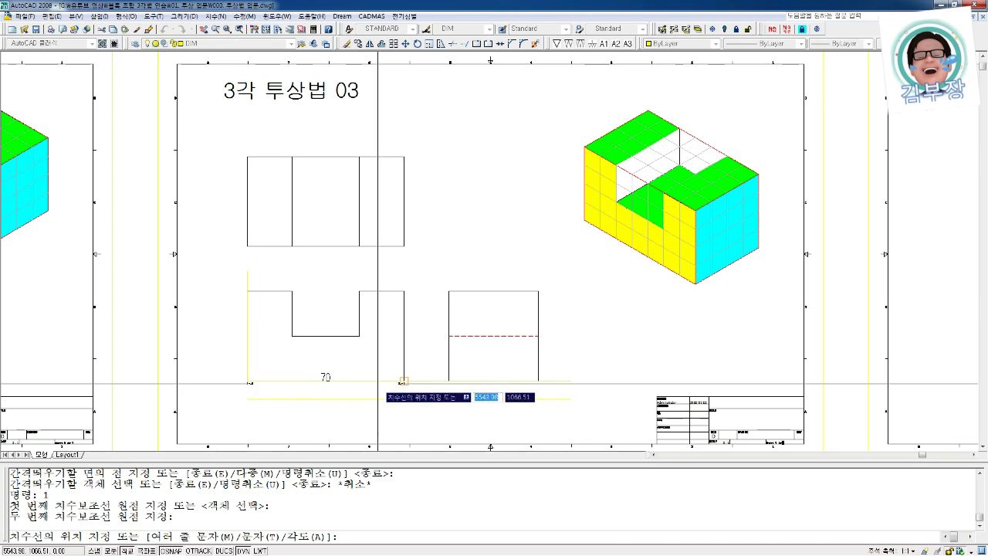
click(368, 399)
key(Escape)
key(Escape)
- Offset the vertical guide line 8 to the left of the front view
text(o)
key(Return)
key(Return)
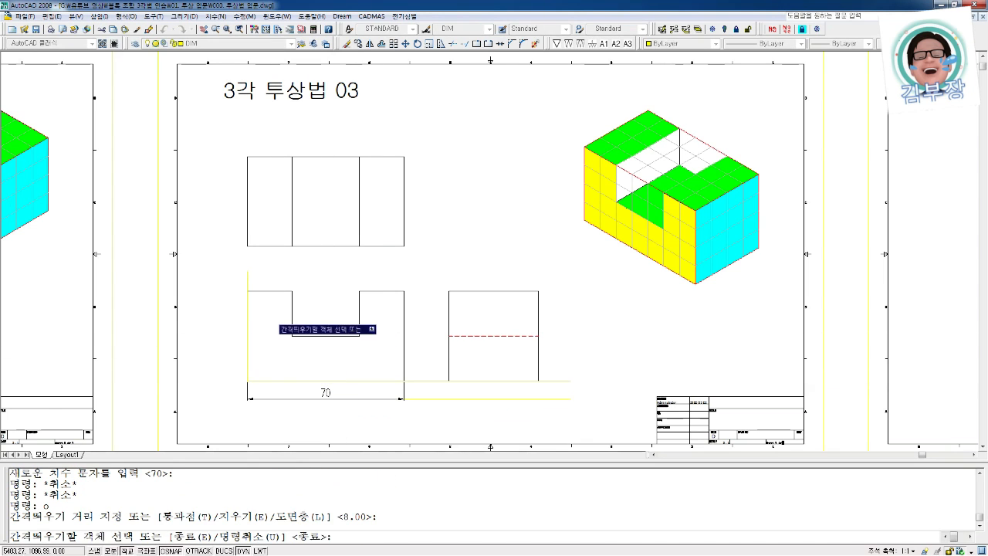
click(251, 282)
click(236, 286)
key(Escape)
- Dimension the overall height of the front view, placing the dimension line on the offset vertical guide
text(11)
key(Return)
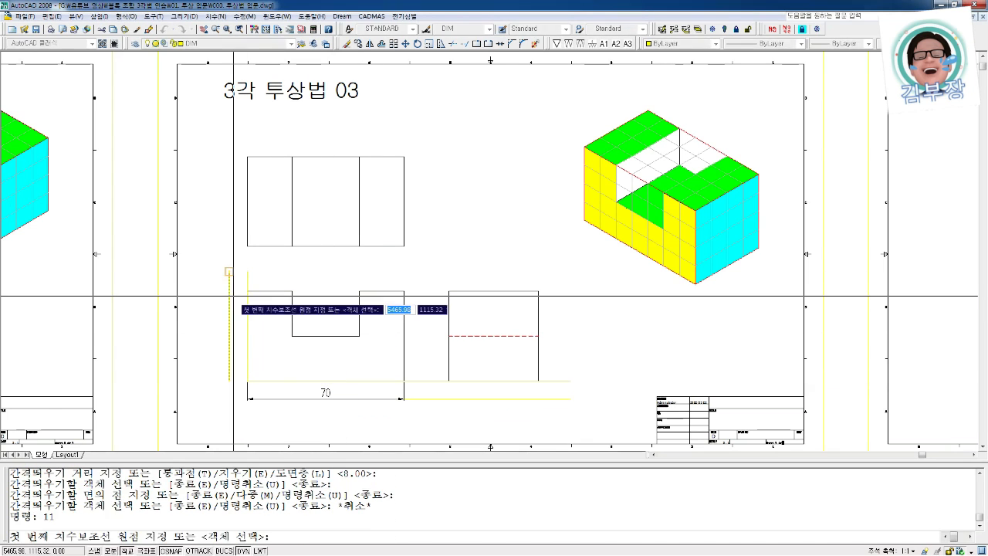
click(247, 291)
click(247, 381)
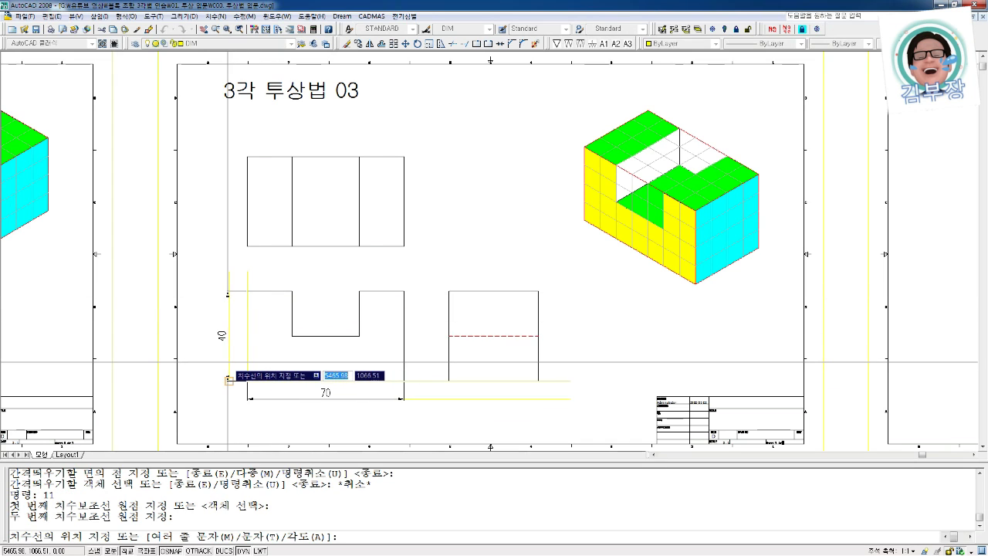
click(229, 378)
key(Escape)
key(Escape)
key(Escape)
key(Escape)
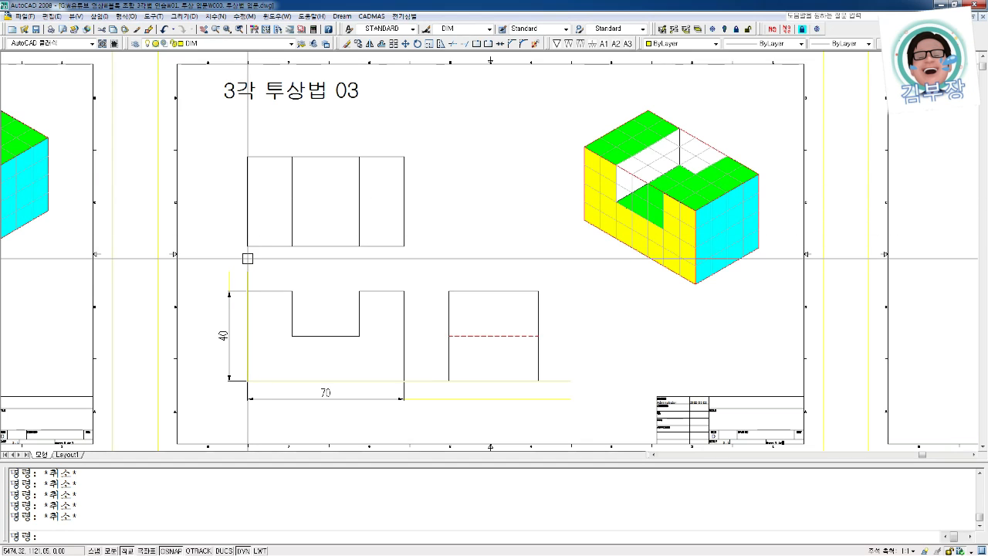
- Dimension the depth of the top view on its left side, aligned with the front view's height dimension
text(11)
key(Return)
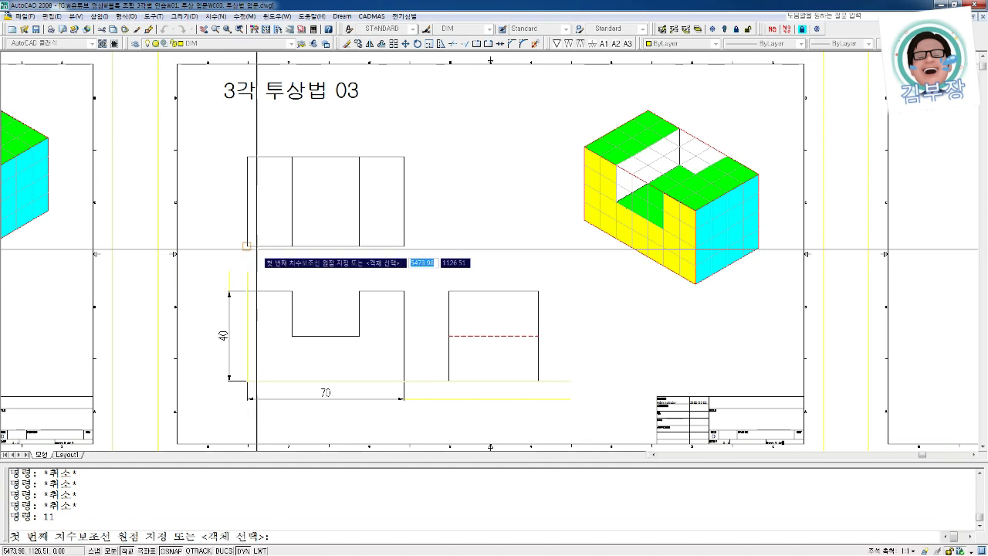
click(247, 245)
click(247, 157)
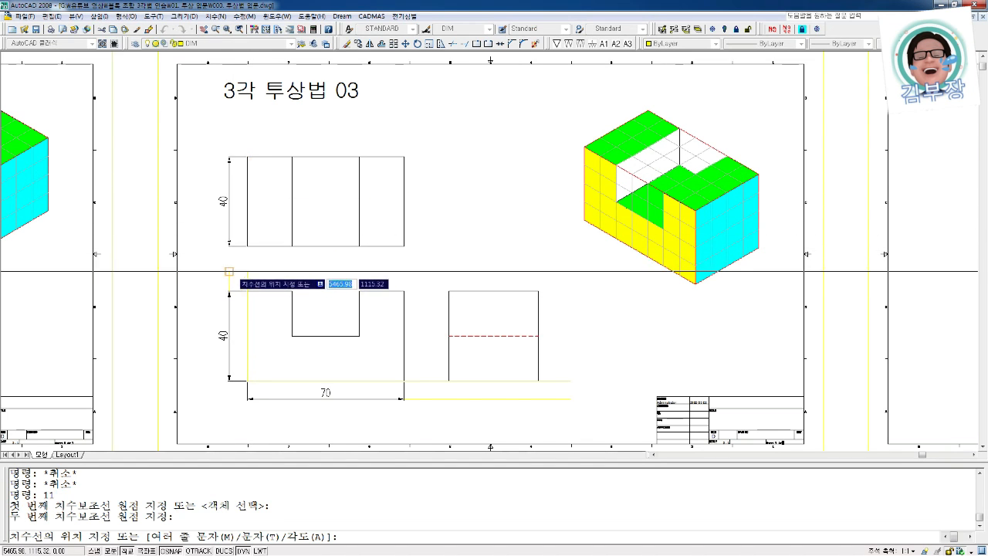
text(t)
key(Return)
key(Escape)
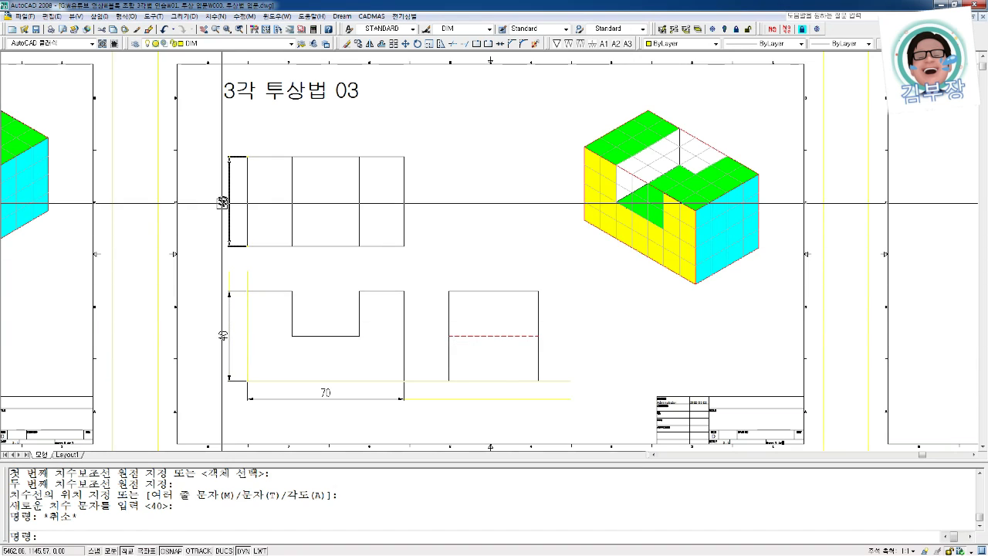
key(Escape)
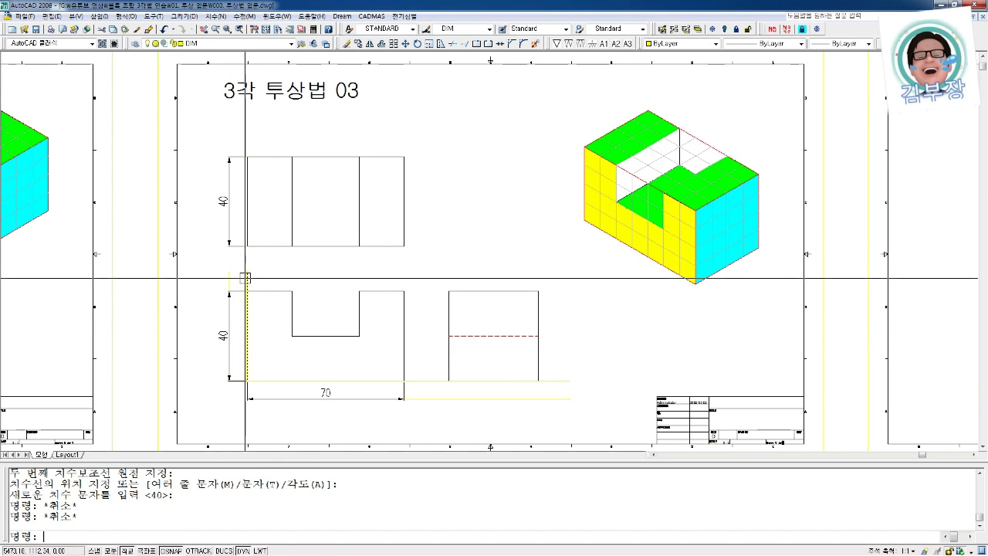
- Erase the two vertical and two horizontal guide lines around the front view
text(e)
key(Return)
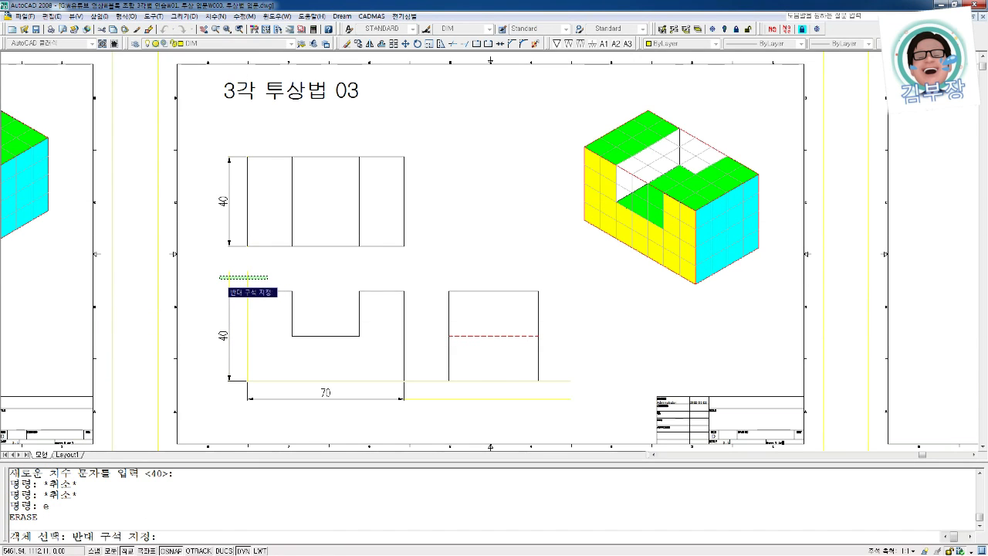
click(220, 277)
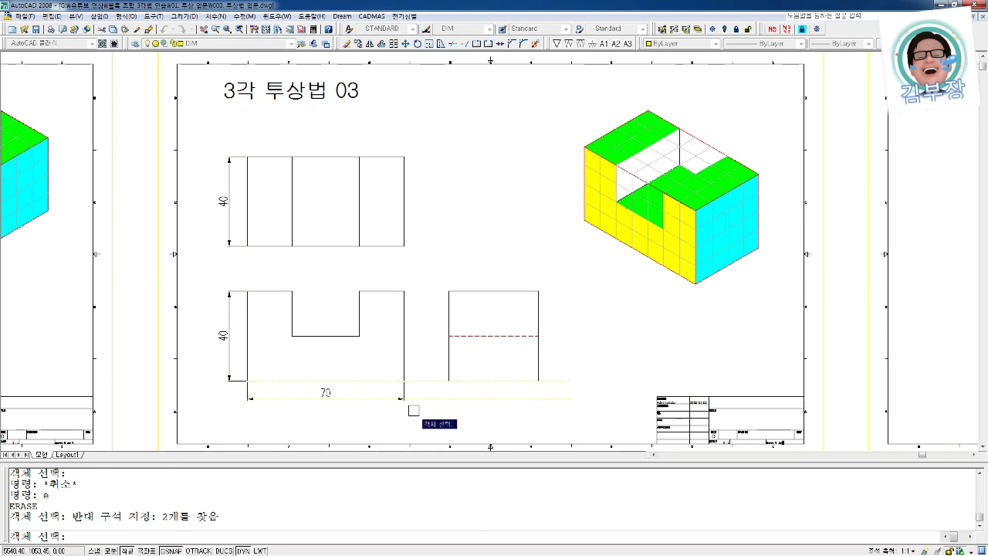
key(Return)
key(Escape)
key(Escape)
- Draw a horizontal guide line from the front view's upper-left corner past its right side
text(l)
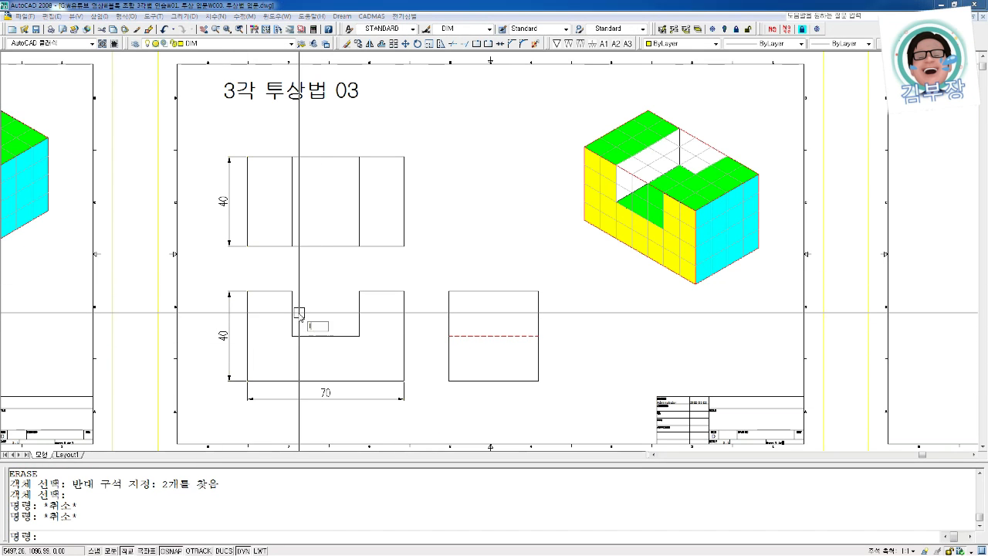
key(Return)
click(247, 291)
click(437, 288)
key(Escape)
key(Escape)
key(Escape)
- Offset the top guide line 8 above the front view
text(o)
key(Return)
key(Return)
click(369, 291)
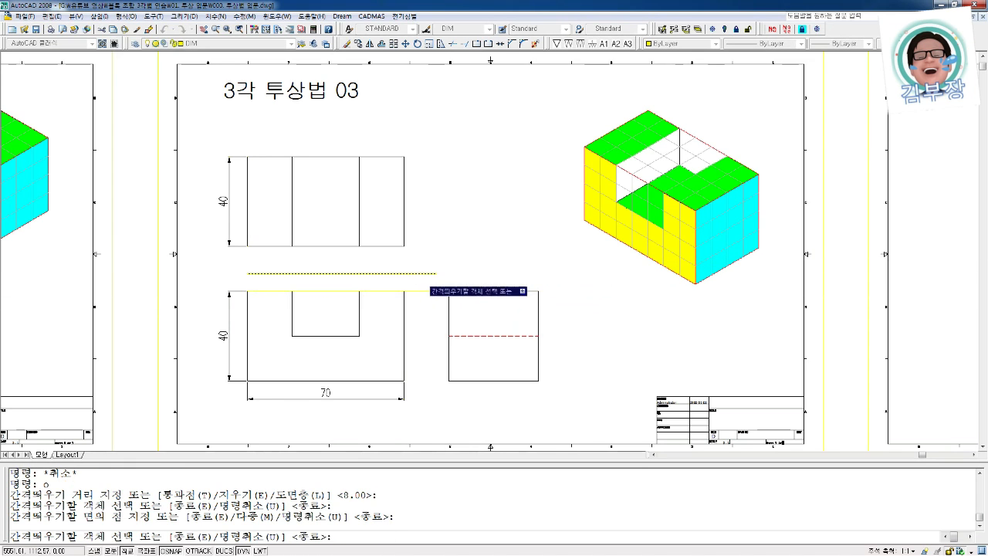
click(359, 275)
key(Escape)
key(Escape)
key(Escape)
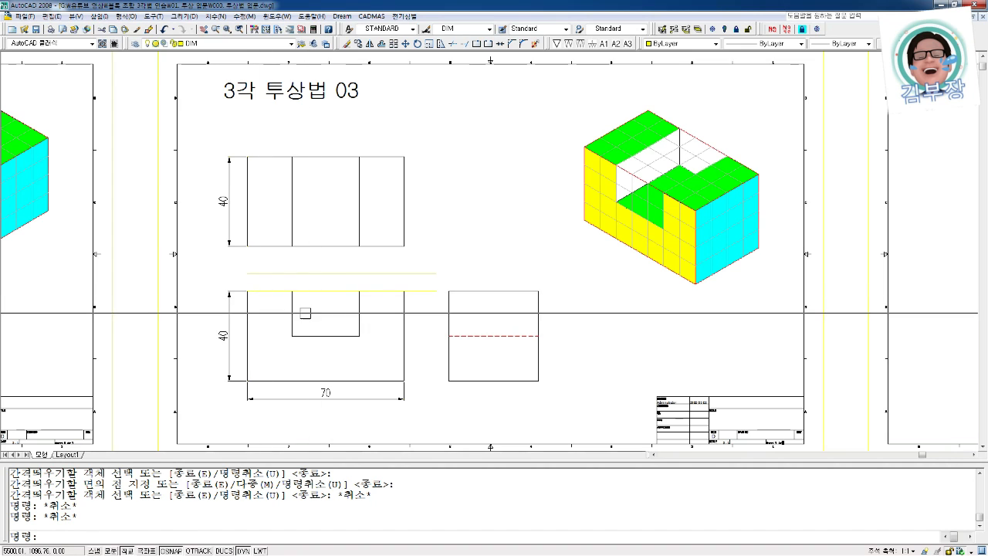
key(Escape)
- Dimension the width of the front view's left shoulder, placing the dimension line on the upper guide
text(1)
key(Return)
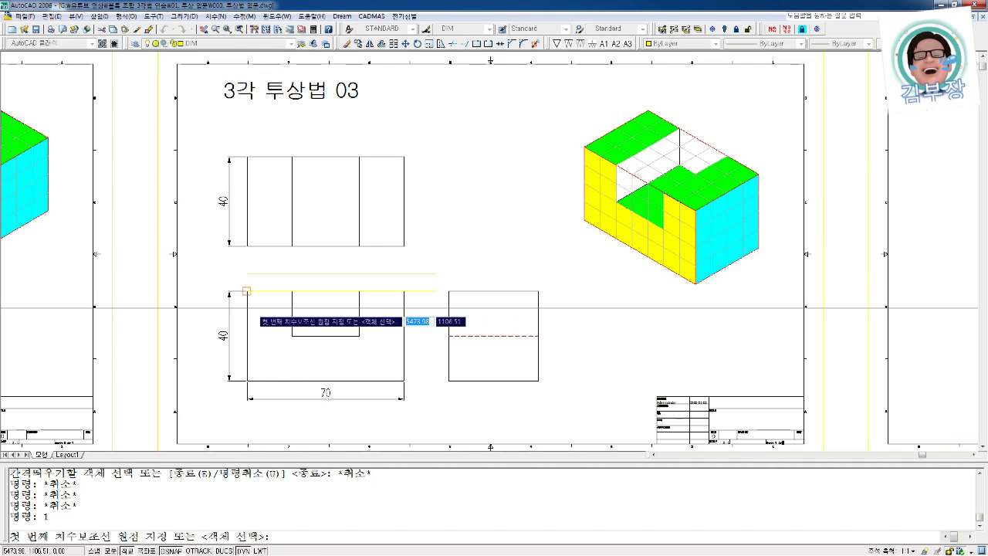
click(247, 292)
click(292, 301)
click(315, 273)
key(Return)
- Dimension the width of the notch opening in the front view, in line with the left shoulder's dimension
text(1)
key(Return)
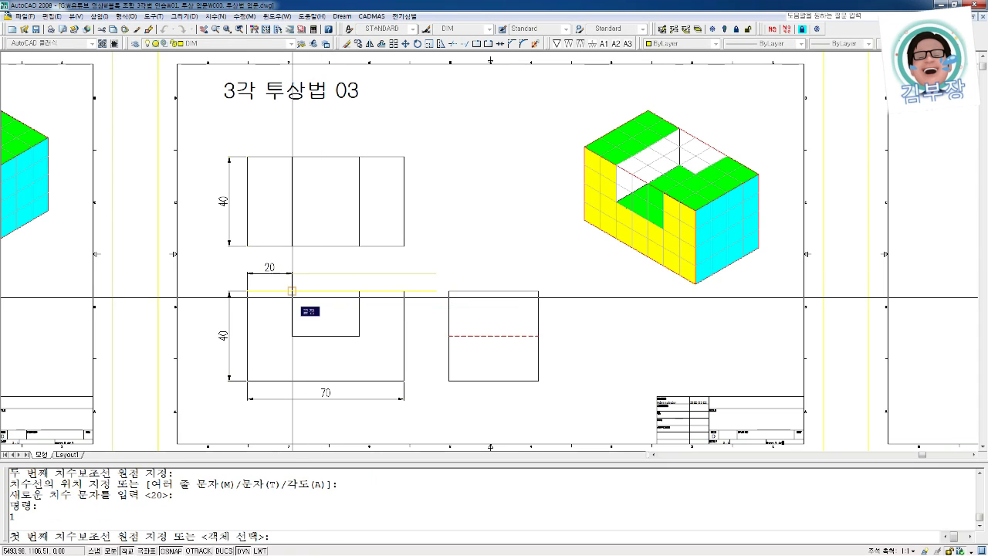
click(292, 291)
click(359, 291)
click(366, 275)
key(Return)
- Dimension the width of the front view's right shoulder, in line with the notch dimension
text(1)
key(Return)
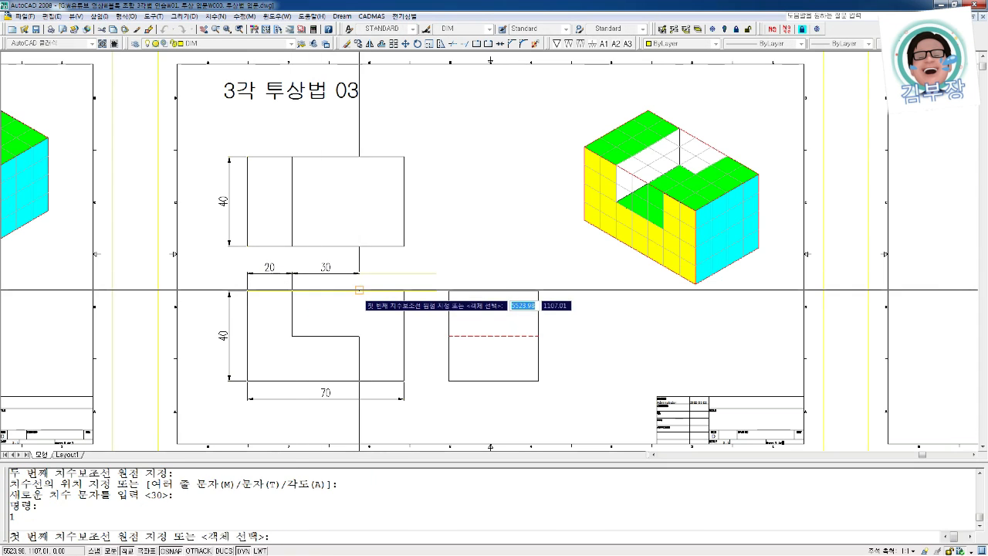
click(359, 291)
click(404, 291)
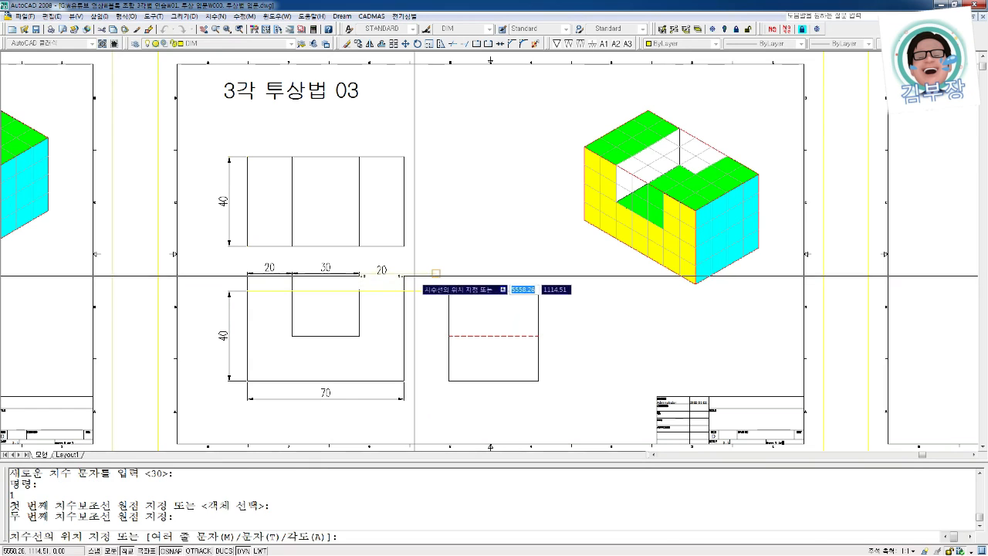
click(407, 274)
key(Return)
key(Escape)
key(Escape)
key(Escape)
key(Escape)
key(Escape)
- Erase the two horizontal guide lines at the top of the front view
text(e)
key(Return)
click(444, 329)
click(419, 263)
key(Return)
key(Escape)
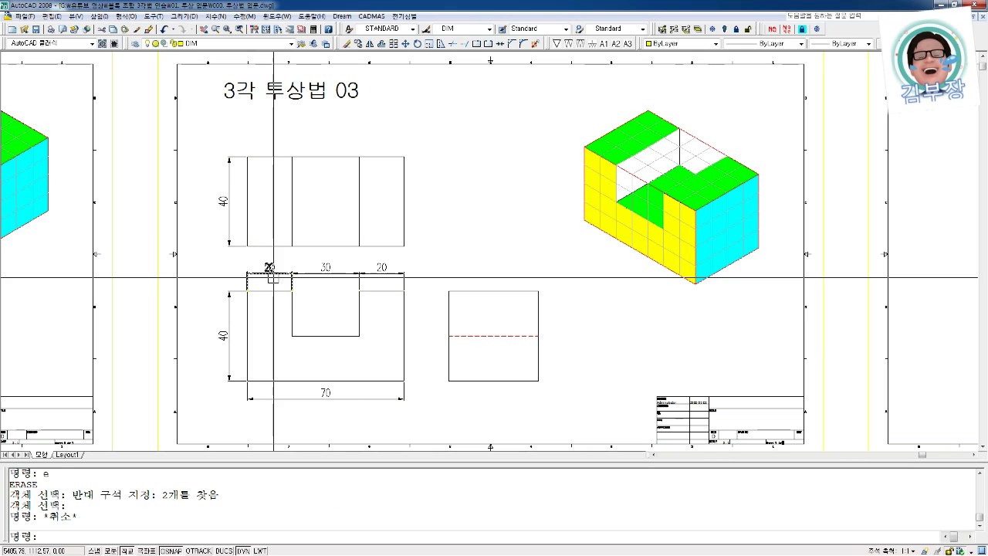
key(Escape)
- Erase the notch width dimension above the front view and undo that erasure
text(e)
key(Return)
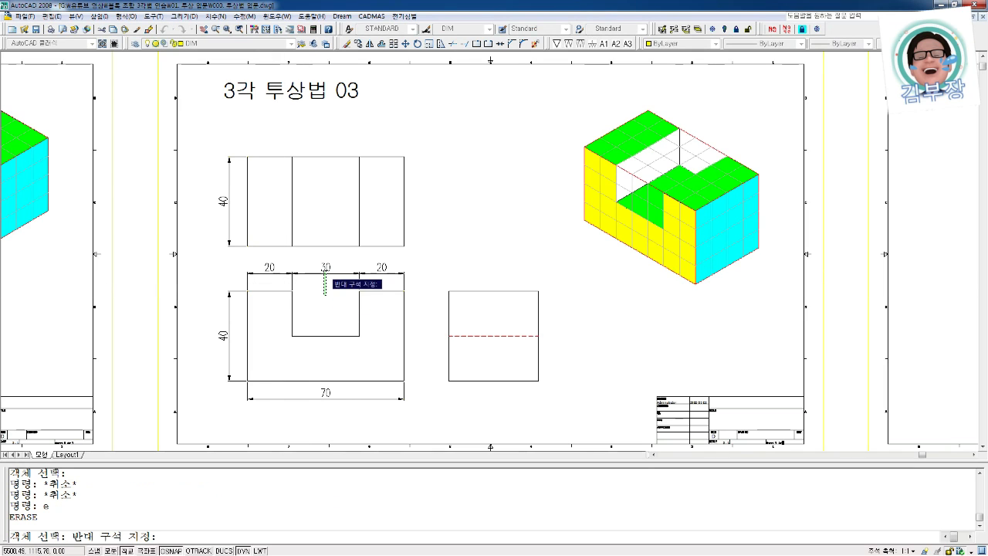
click(324, 275)
key(Return)
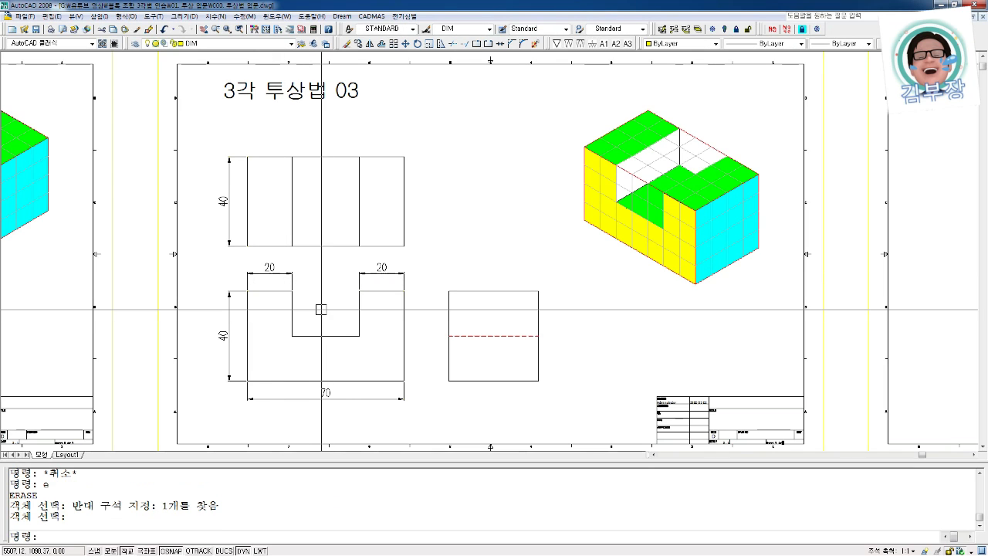
text(u)
key(Return)
- Edit the notch width dimension text to (30) to mark it as a reference dimension
text(de)
key(Return)
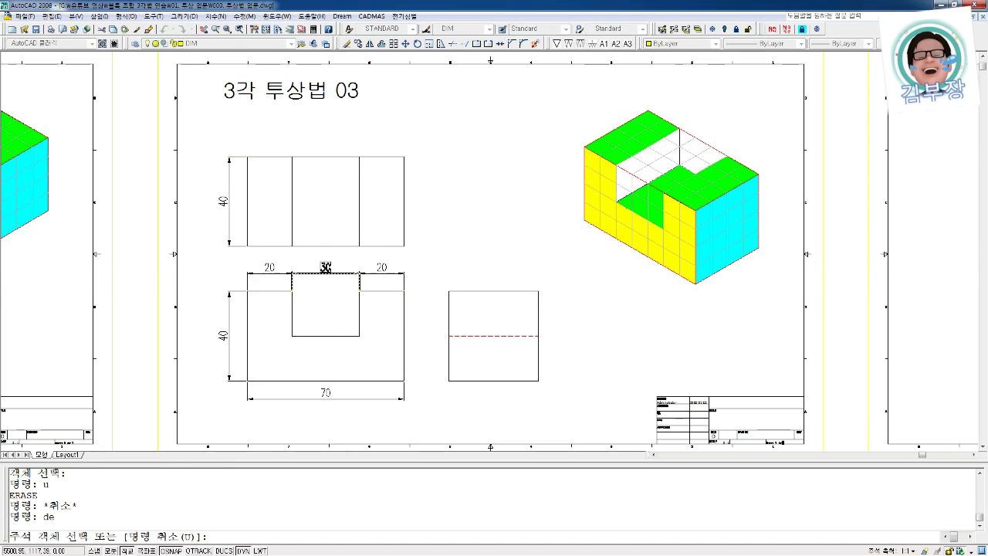
click(326, 268)
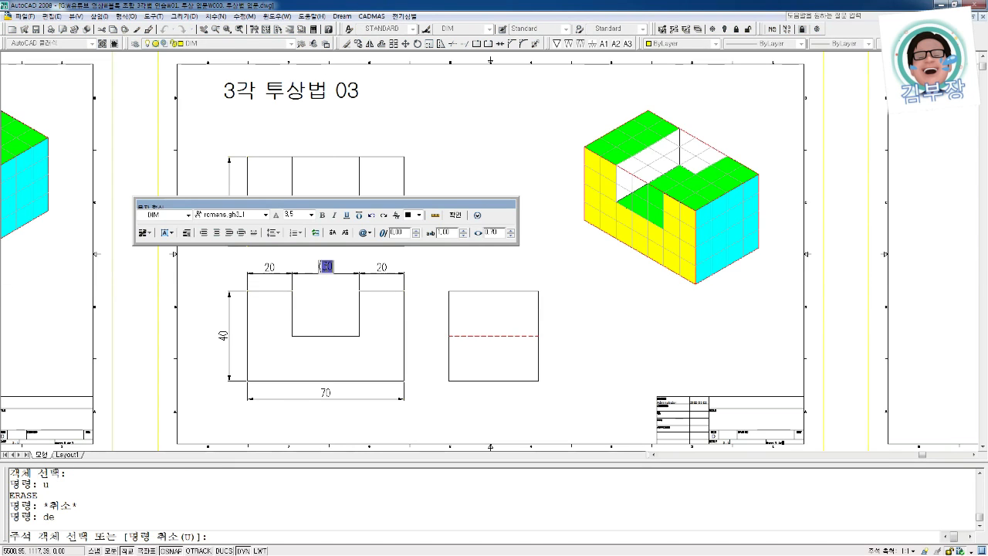
click(337, 288)
key(Escape)
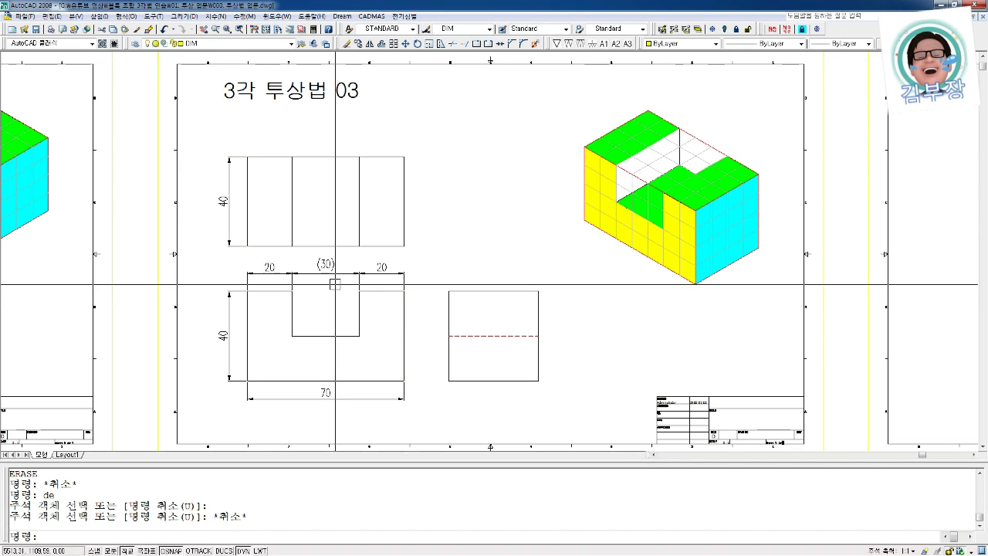
- Erase the (30) notch width dimension and the right shoulder dimension above the front view
text(e)
key(Return)
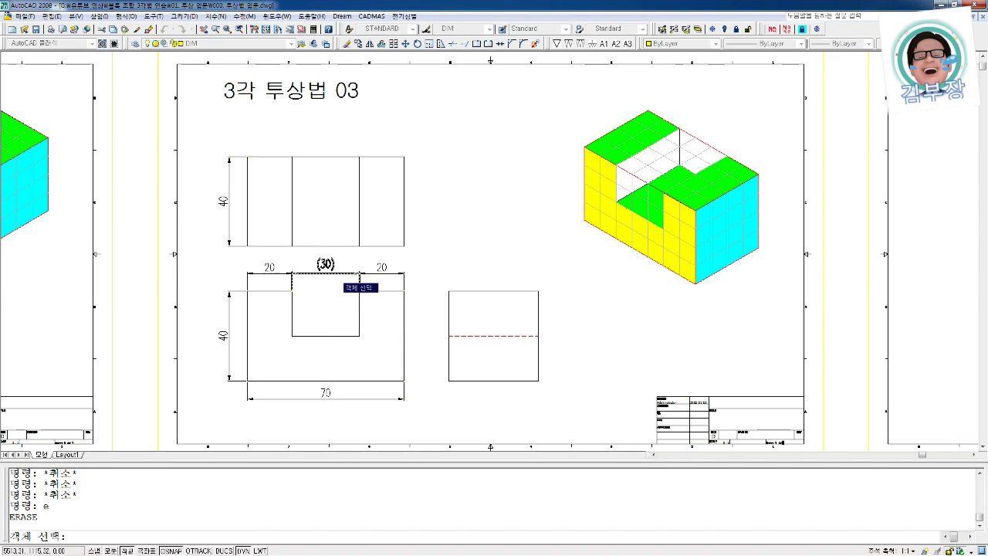
key(space)
key(space)
click(389, 272)
key(space)
key(Escape)
- Dimension the notch width above the front view, in line with the left shoulder dimension
text(1)
key(space)
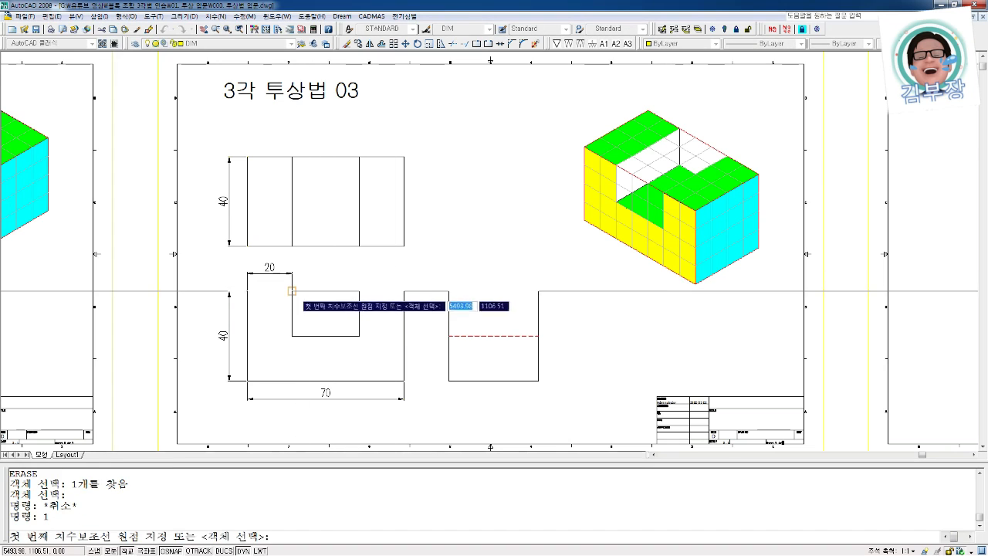
click(292, 291)
click(359, 291)
click(269, 272)
key(Escape)
- Dimension the right shoulder's width above the front view, in line with the notch width dimension
text(1)
key(space)
click(359, 291)
click(404, 291)
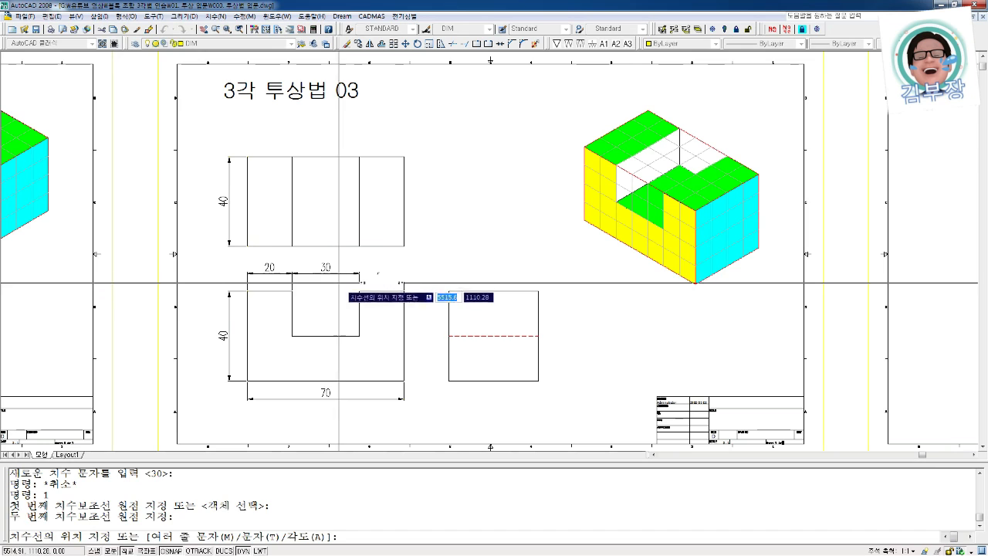
click(332, 276)
key(Escape)
key(Escape)
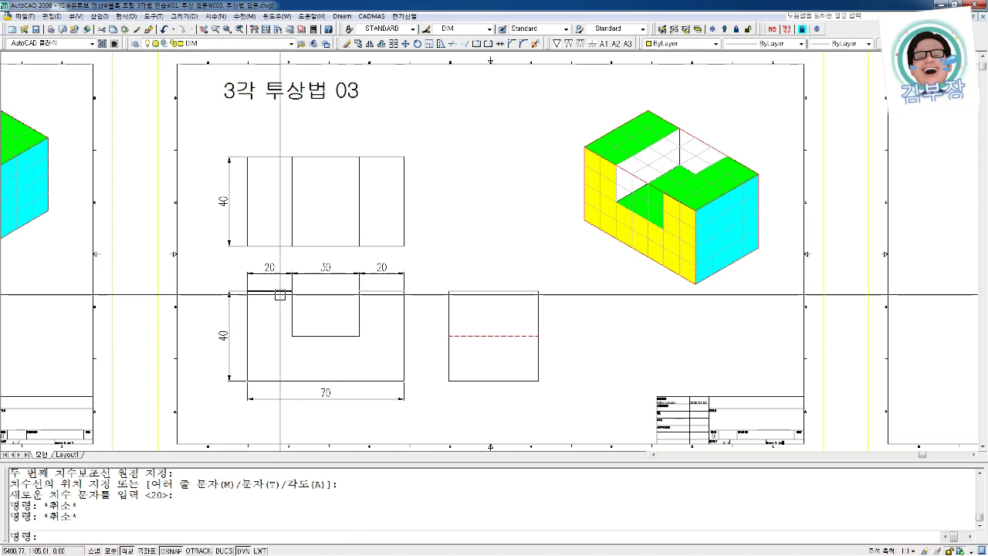
- Place a vertical dimension inside the front view from the base edge to the notch floor
text(11)
key(Return)
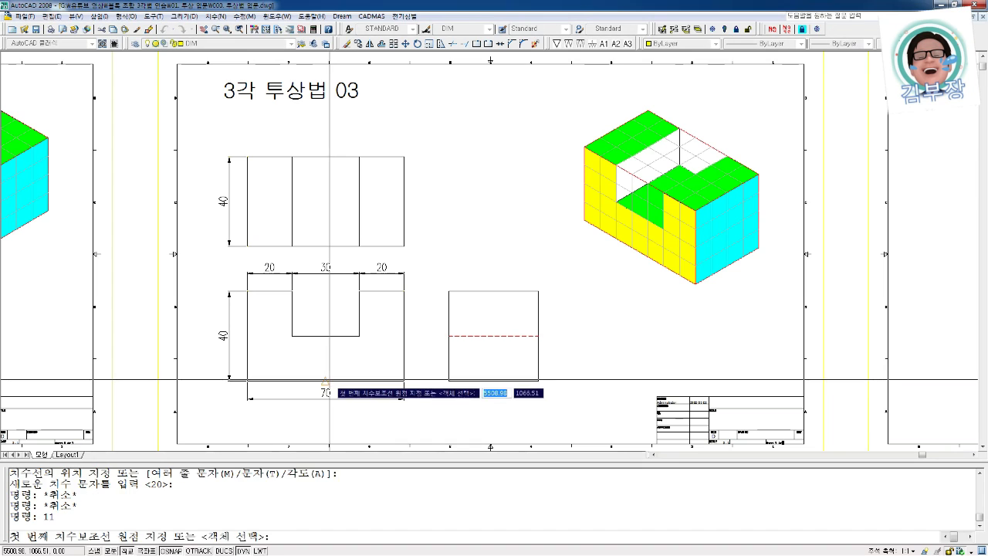
click(329, 380)
click(329, 335)
click(326, 336)
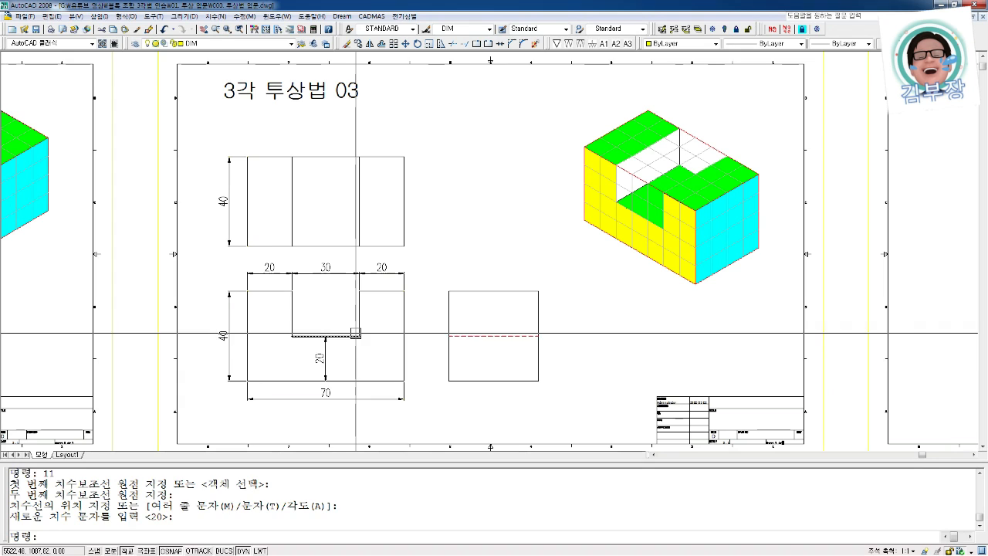
- Erase the vertical dimension between the base edge and the notch floor
key(Escape)
text(e)
key(Return)
click(327, 368)
key(Return)
key(Escape)
- Place a vertical notch depth dimension inside the notch of the front view
text(11)
key(Return)
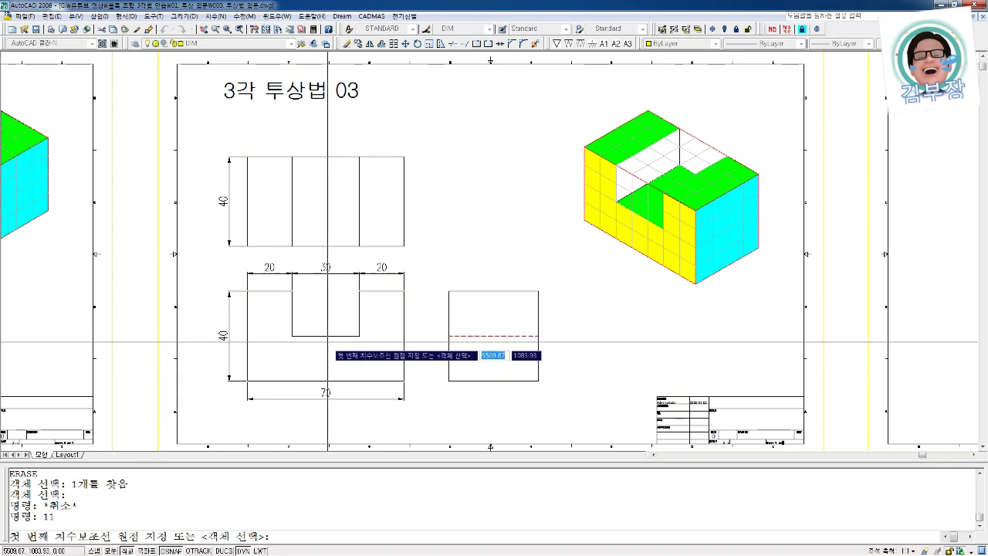
click(328, 336)
click(359, 291)
click(325, 313)
key(Return)
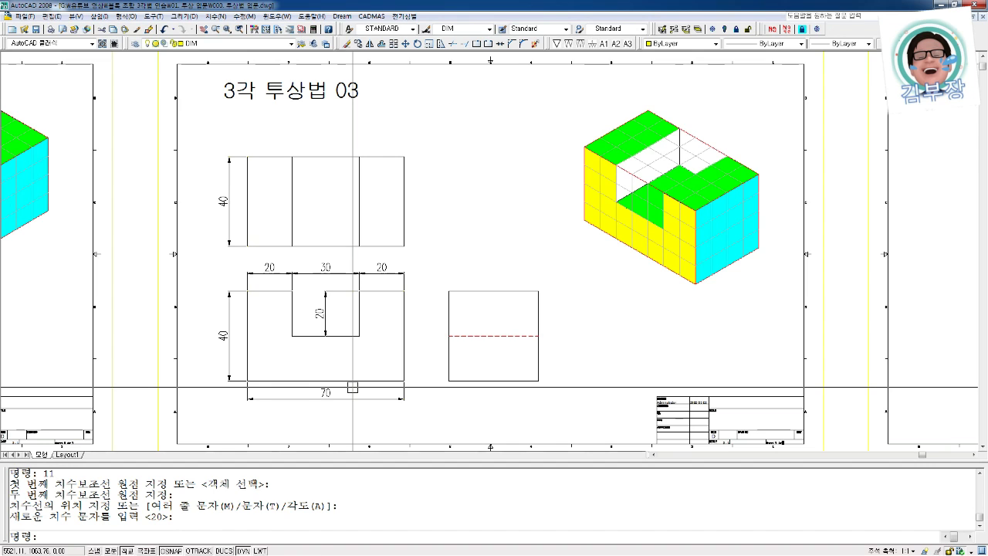
- Erase the notch depth dimension placed inside the notch
key(Escape)
text(e)
key(Return)
click(325, 322)
key(Return)
key(Escape)
key(Escape)
key(Escape)
key(Return)
key(Escape)
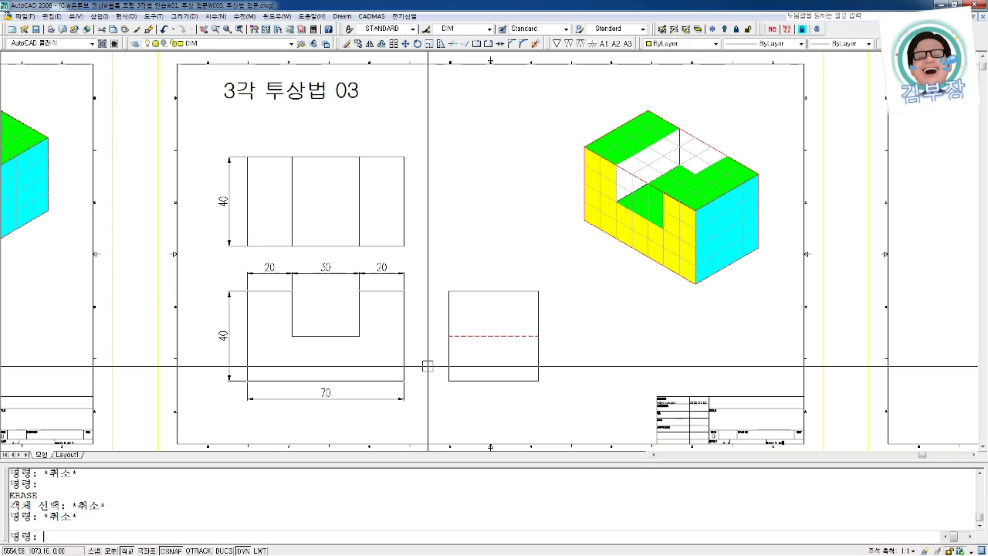
- Draw a vertical guide line from the front view's lower right corner up to the top view's level
text(l)
key(Return)
click(404, 379)
click(468, 247)
key(Escape)
key(Escape)
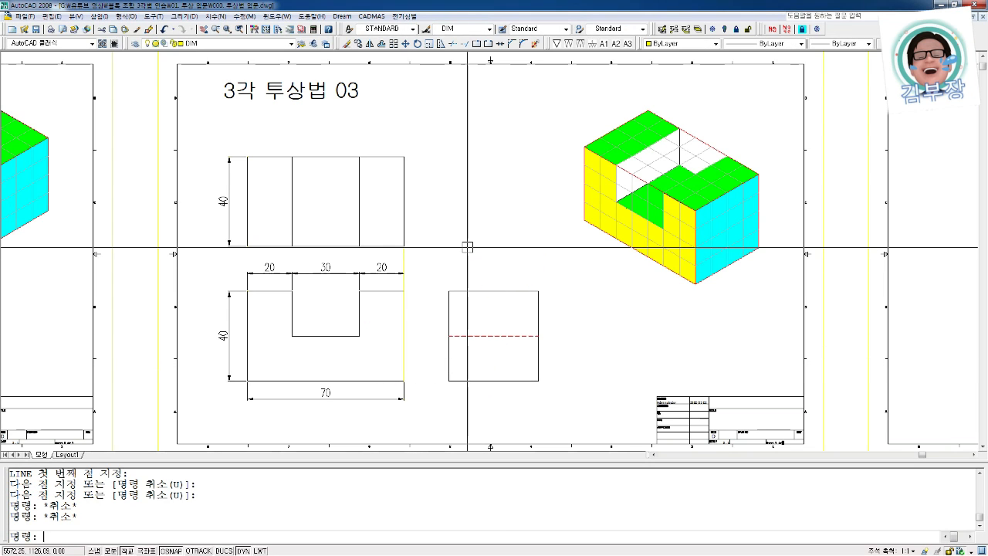
- Offset the vertical guide line 8 mm outward to the right of the front view
text(o)
key(Return)
key(Return)
click(404, 257)
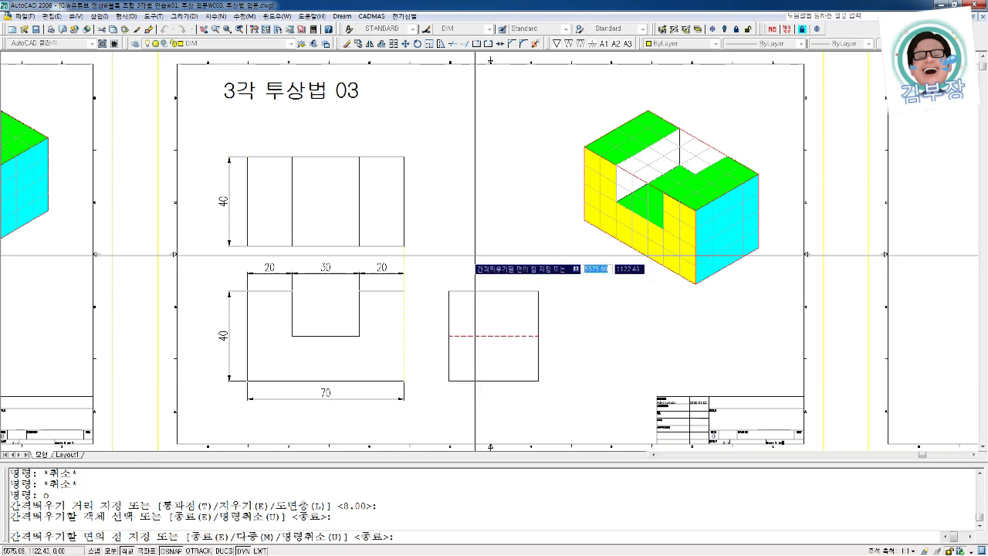
click(415, 289)
key(Escape)
- Dimension the notch depth vertically to the right of the front view, placed on the offset guide line
text(11)
key(Return)
click(404, 291)
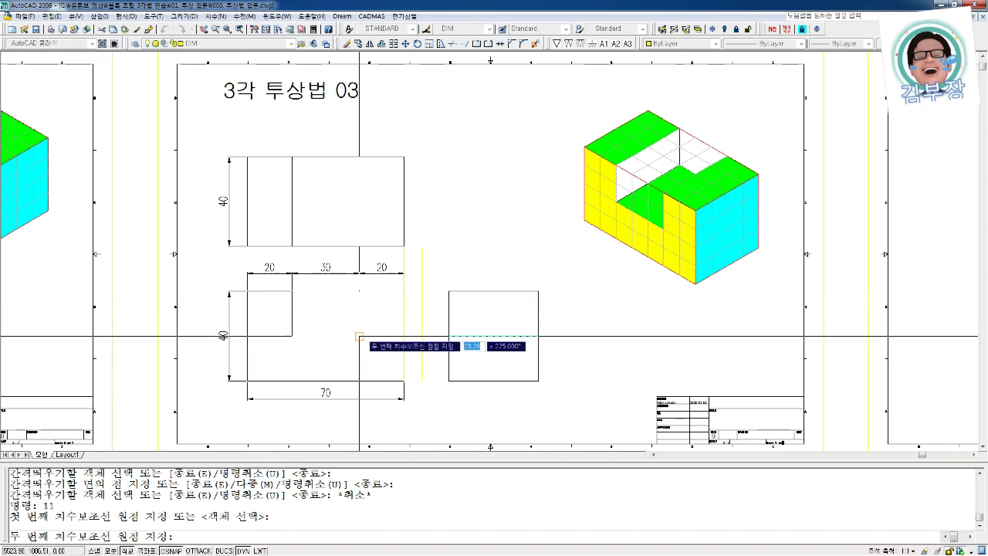
click(404, 336)
click(421, 313)
- Dimension the height from the notch floor to the base on the same guide, below the notch depth dimension
text(11)
key(Return)
click(404, 336)
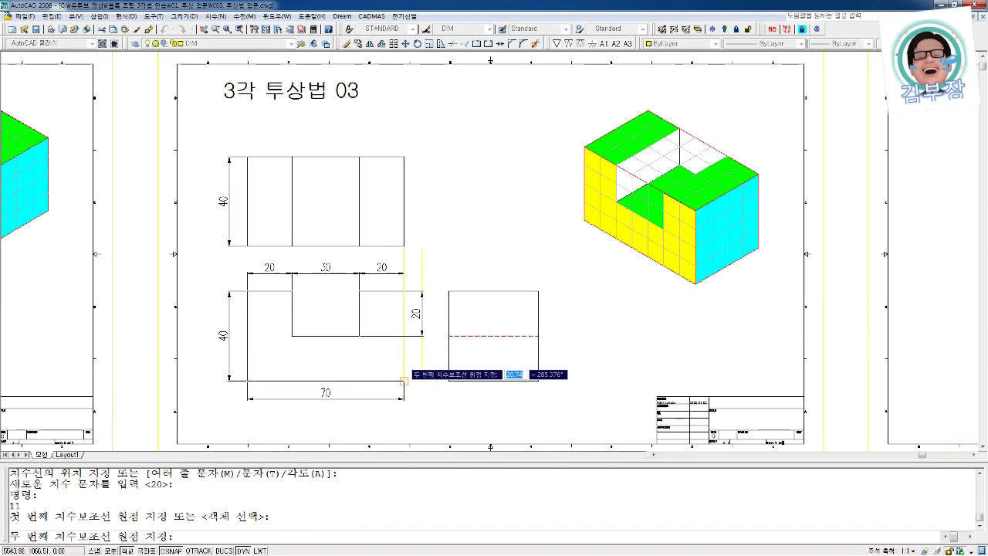
click(404, 381)
click(422, 358)
- Erase the vertical guide lines at the right side of the front view
key(Escape)
text(e)
key(Return)
click(422, 274)
key(Return)
key(Escape)
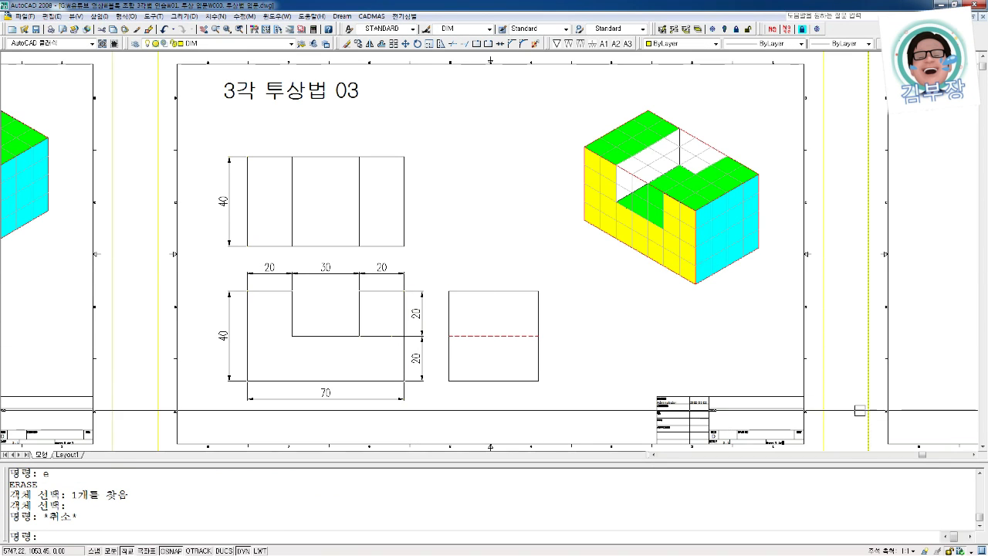
- Move the top view together with its height dimension 20 mm straight up
text(m)
key(Return)
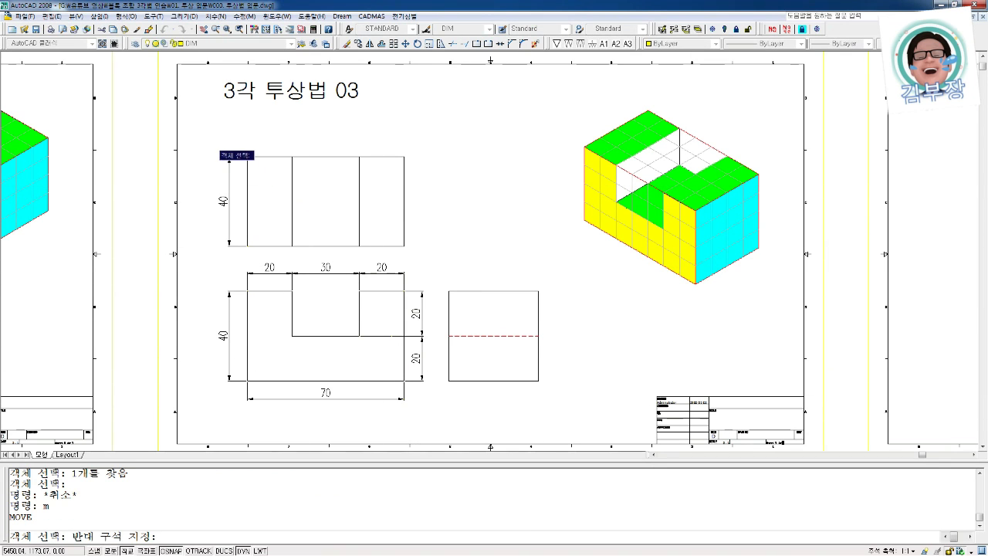
click(447, 269)
key(Return)
click(454, 228)
text(20)
key(Return)
- Move the right side view 20 mm to the right, away from the front view
click(432, 262)
click(558, 390)
key(Return)
click(564, 391)
text(20)
key(Return)
key(Escape)
- Move all three views with their dimensions slightly downward on the sheet
key(Return)
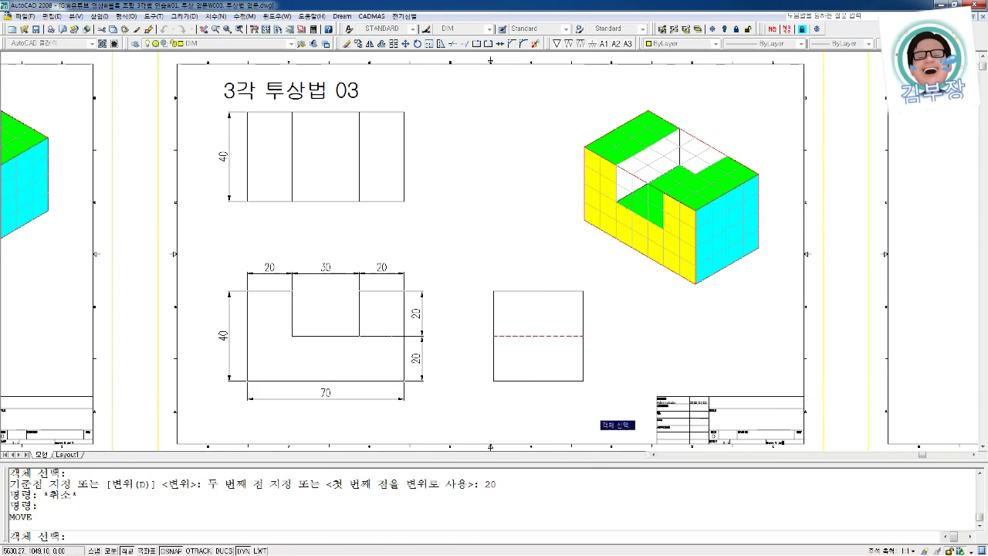
click(601, 423)
click(215, 260)
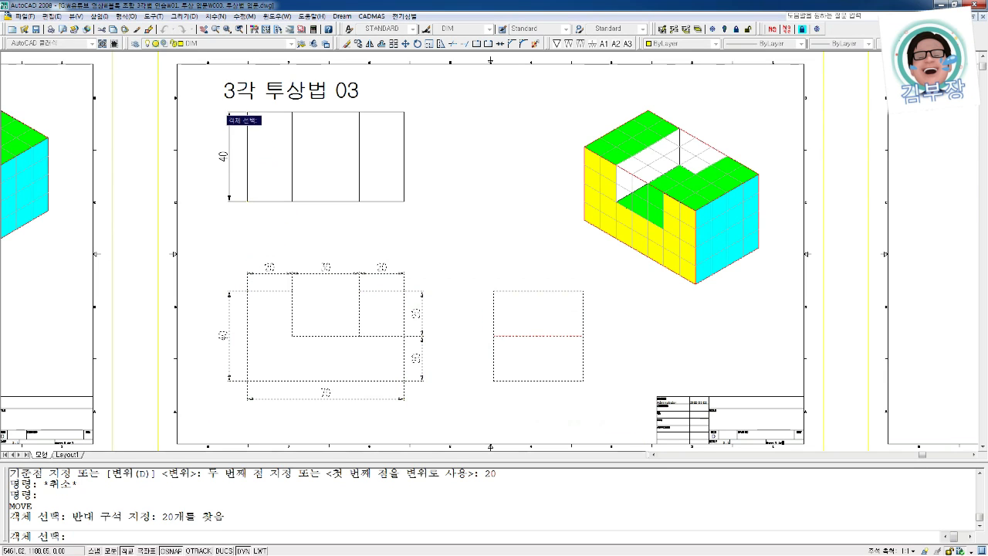
click(215, 105)
click(419, 222)
key(Return)
click(449, 231)
click(449, 238)
key(Escape)
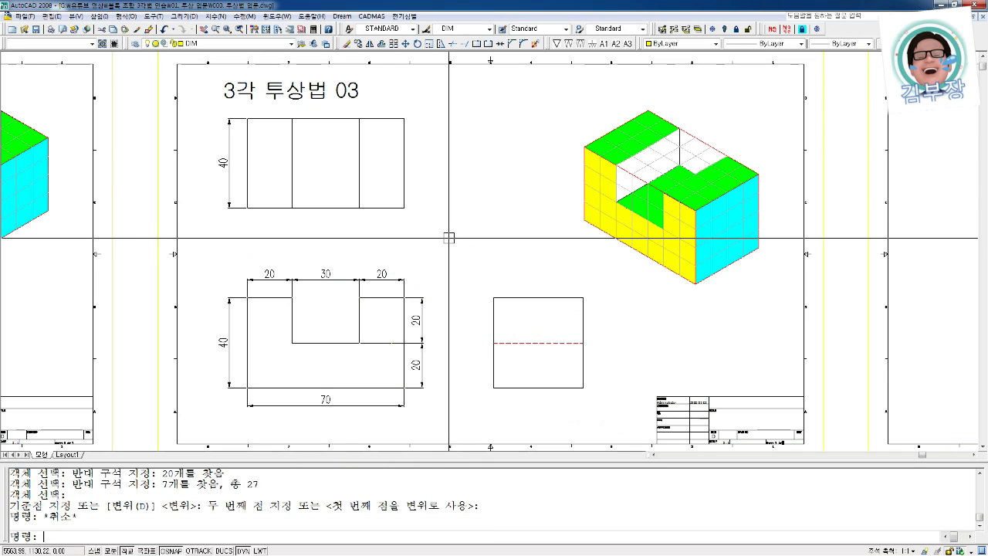
key(Escape)
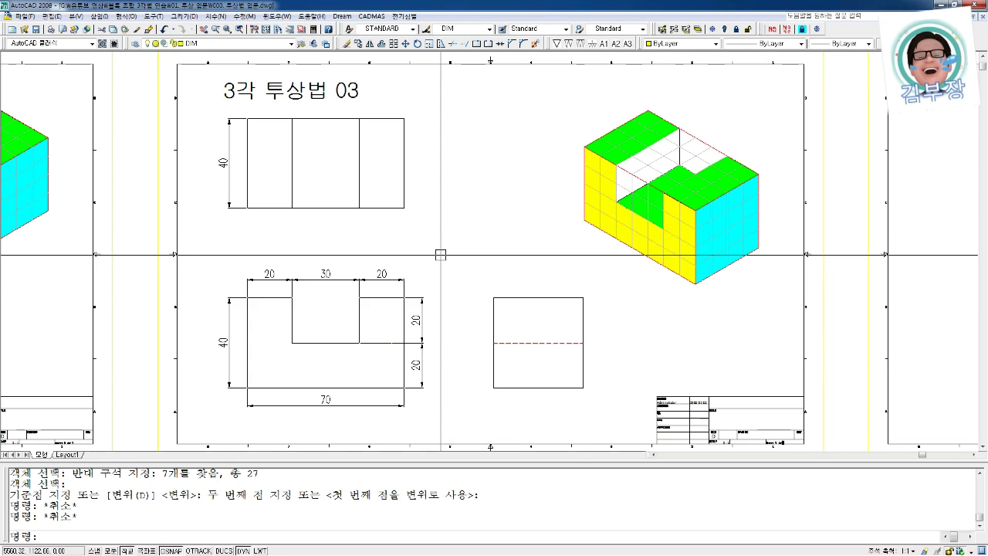